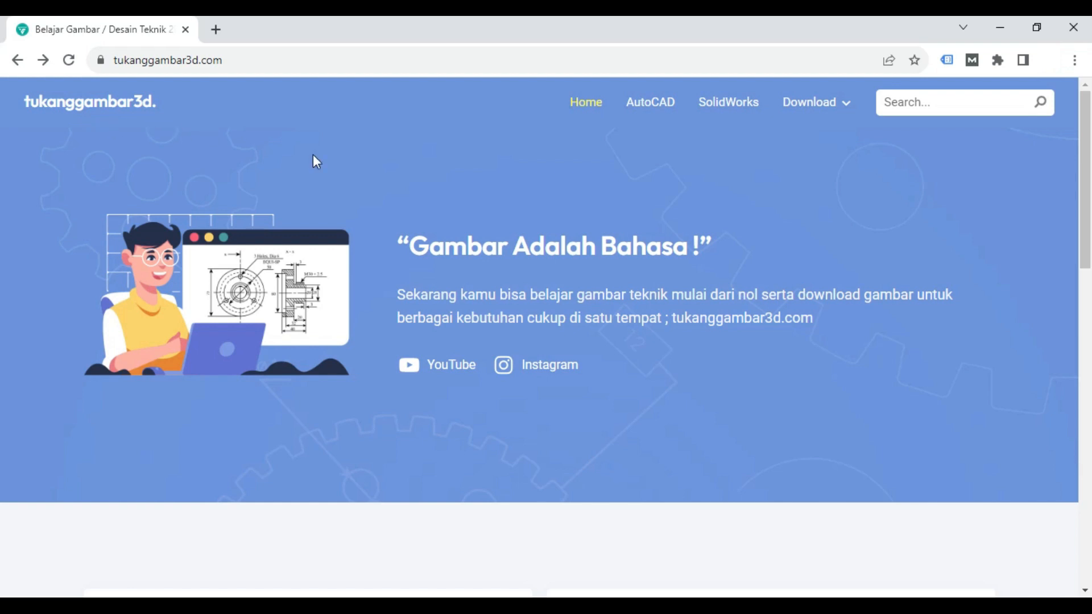
# - Browse the tutorial articles on tukanggambar3d.com and return to the home page
pyautogui.scroll(-6, 356, 202)
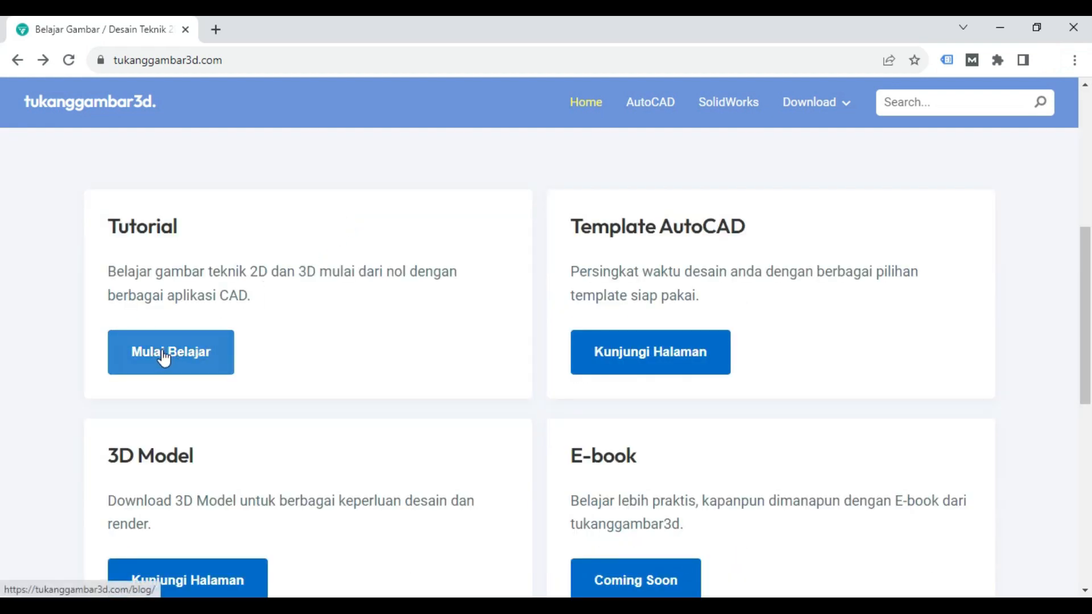
pyautogui.click(165, 355)
pyautogui.scroll(-10, 323, 322)
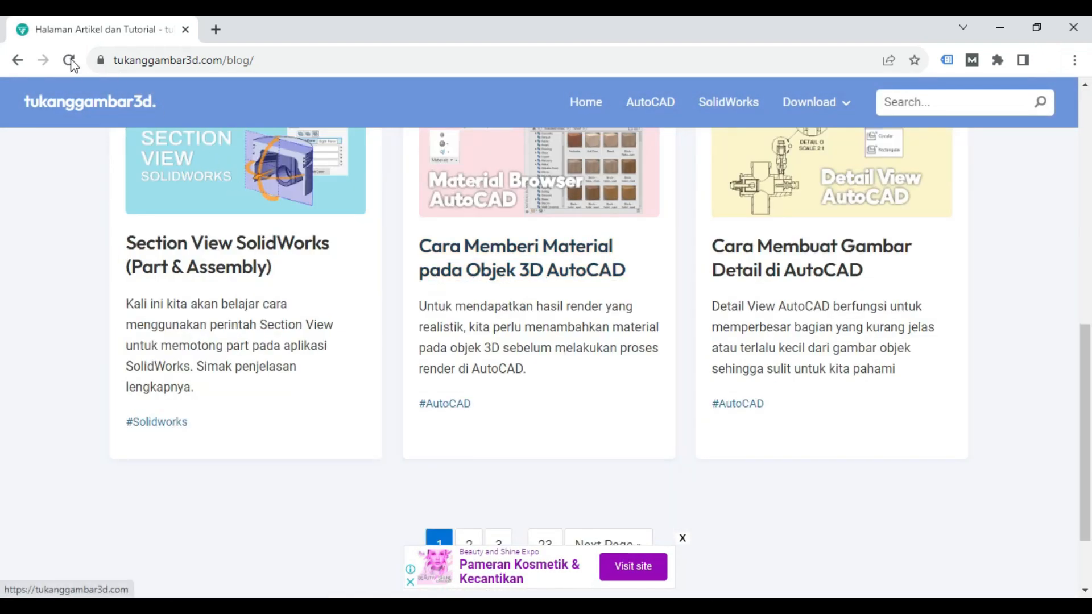
pyautogui.click(17, 59)
pyautogui.scroll(-8, 532, 405)
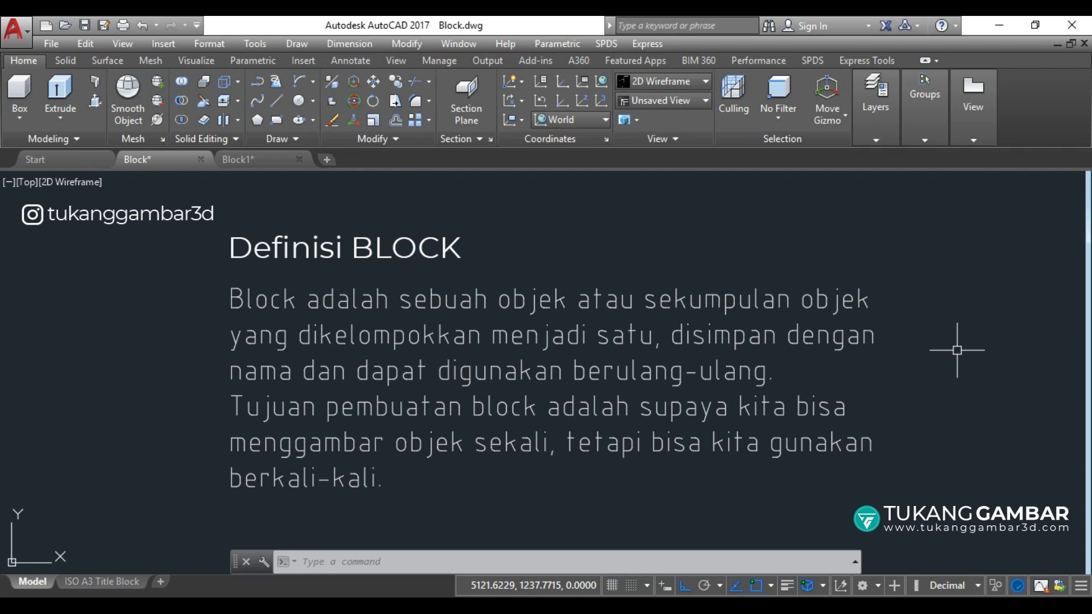
# - Read the notes in Block.dwg on the Block, Write Block and Block Editor commands and the advantages of using blocks
pyautogui.moveTo(983, 453)
pyautogui.mouseDown(button='middle')
pyautogui.moveTo(966, 278)
pyautogui.moveTo(995, 174)
pyautogui.mouseUp(button='middle')
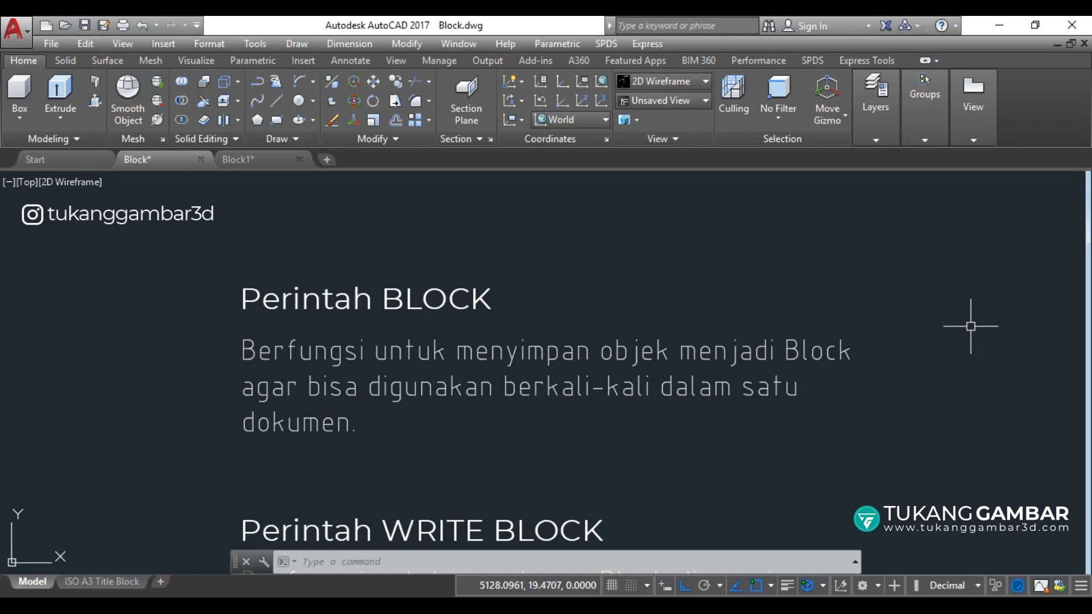
pyautogui.moveTo(974, 456)
pyautogui.mouseDown(button='middle')
pyautogui.moveTo(967, 324)
pyautogui.moveTo(1002, 212)
pyautogui.mouseUp(button='middle')
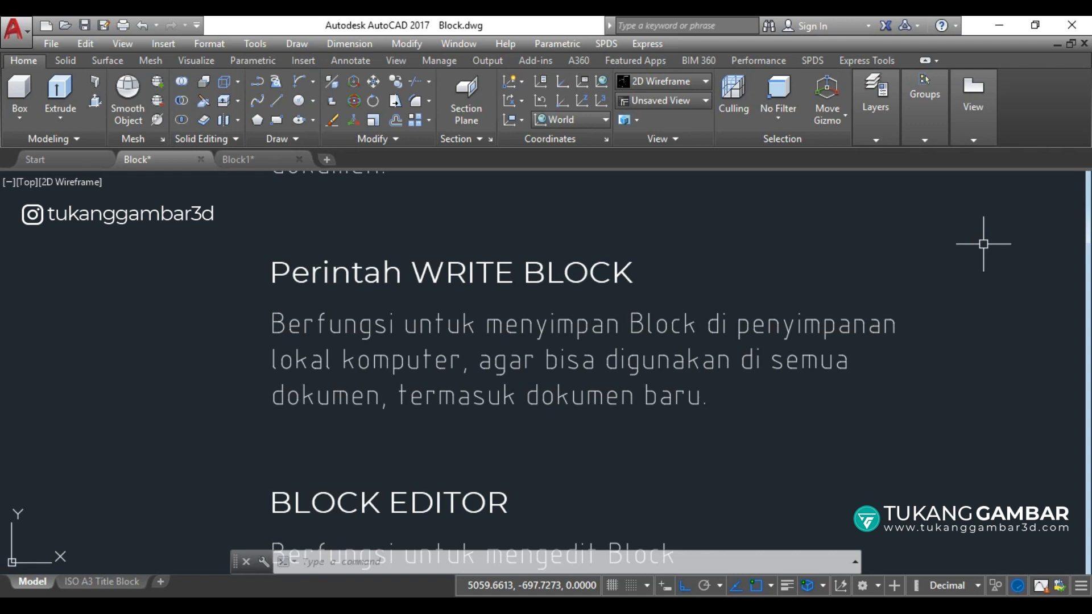
pyautogui.moveTo(984, 415)
pyautogui.mouseDown(button='middle')
pyautogui.moveTo(1014, 191)
pyautogui.moveTo(993, 217)
pyautogui.mouseUp(button='middle')
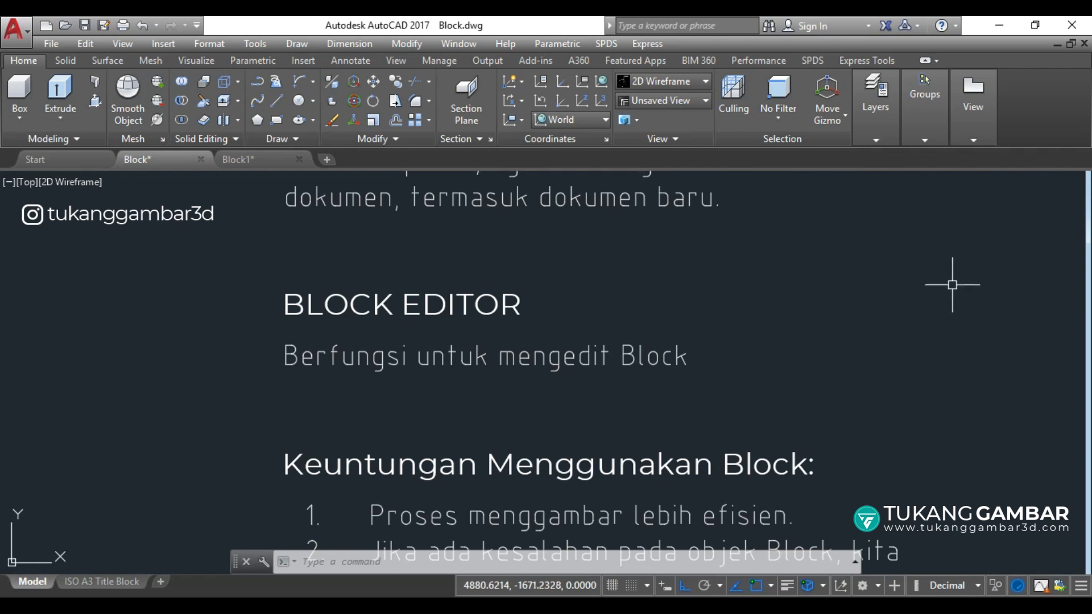
pyautogui.moveTo(966, 515)
pyautogui.mouseDown(button='middle')
pyautogui.moveTo(909, 363)
pyautogui.moveTo(905, 313)
pyautogui.mouseUp(button='middle')
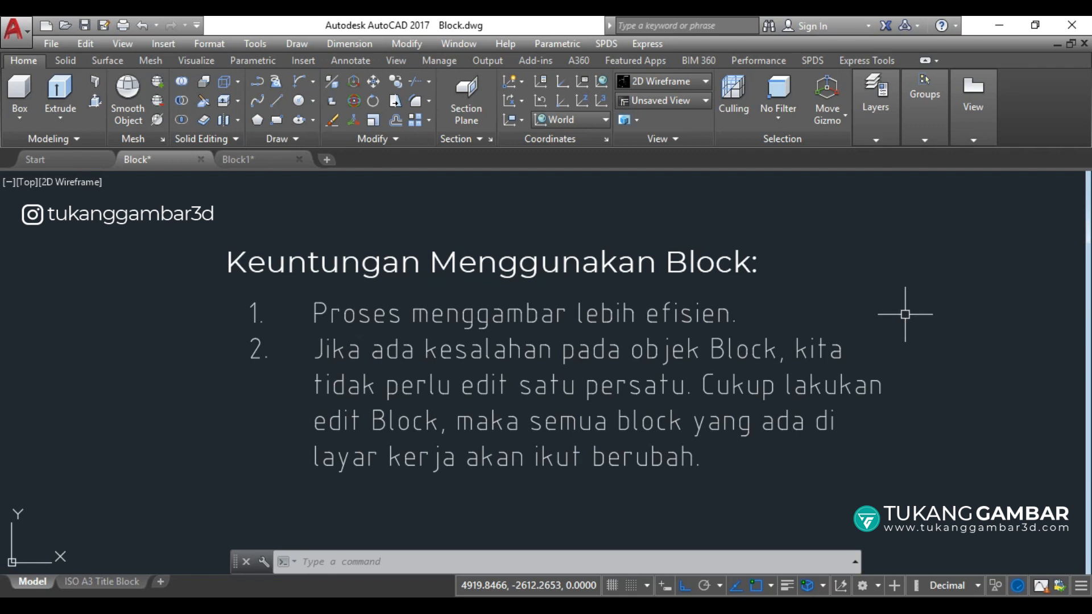
pyautogui.moveTo(897, 505); pyautogui.dragTo(867, 176, button='middle')
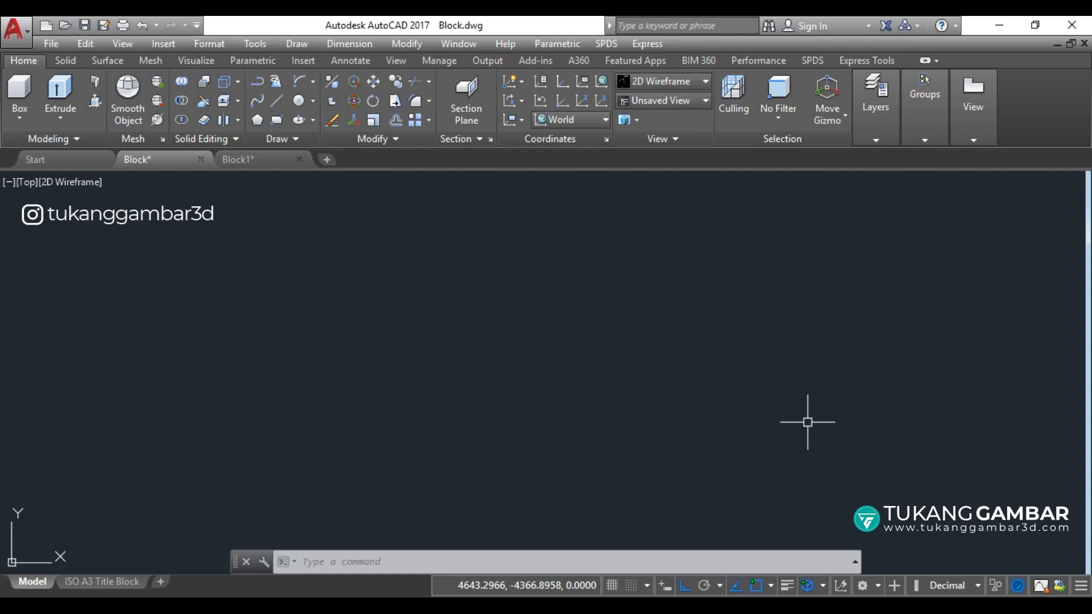
# - Open the Block Definition dialog with the B command to view its options, and close it without defining a block
pyautogui.click(709, 558)
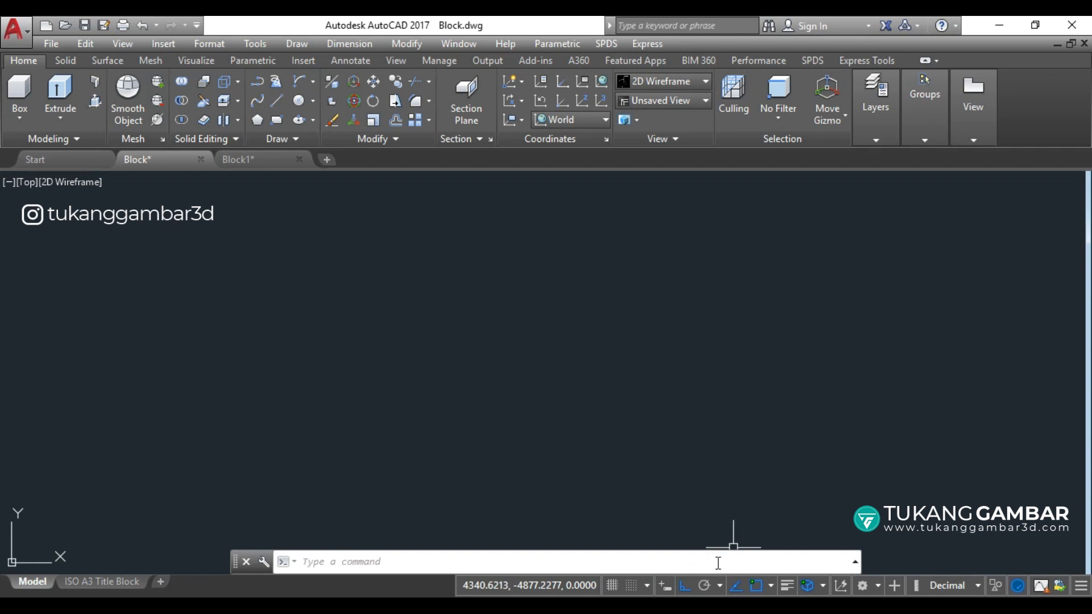
pyautogui.click(710, 562)
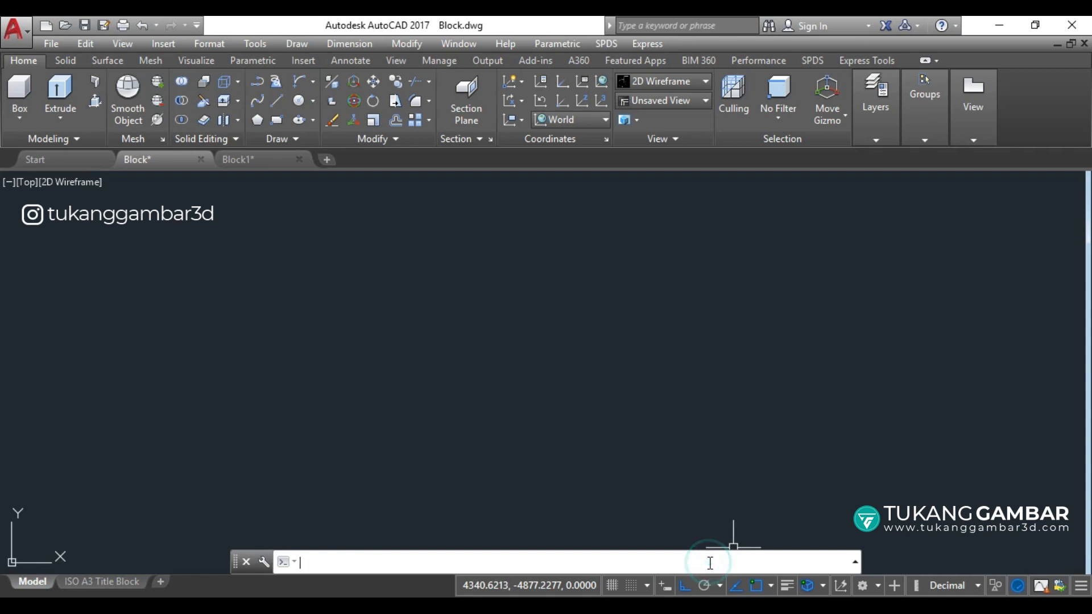
pyautogui.write('B')
pyautogui.press('Return')
pyautogui.moveTo(715, 185); pyautogui.dragTo(650, 191)
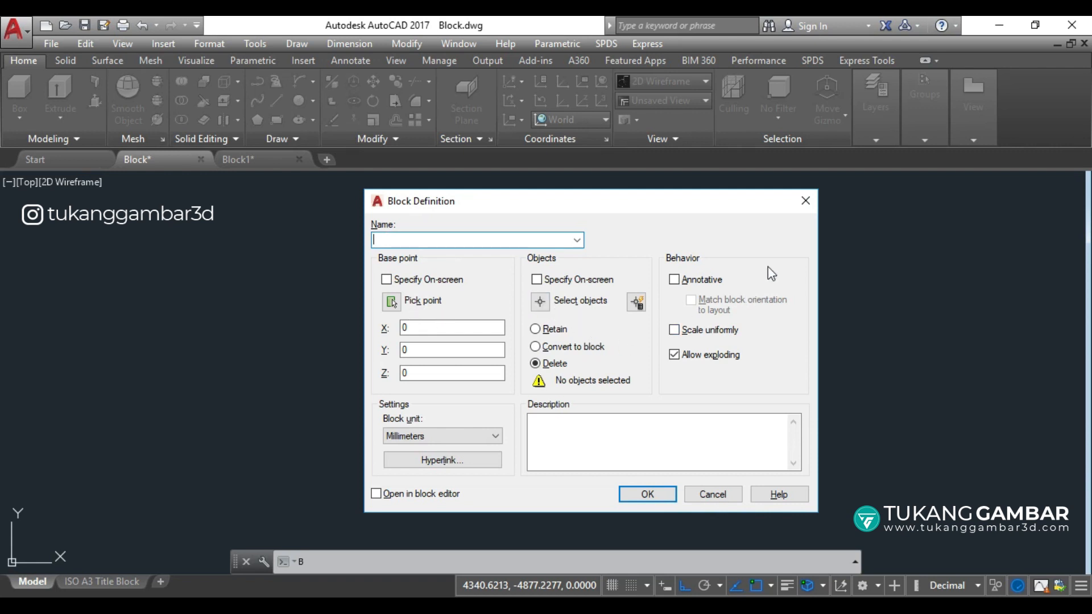
pyautogui.click(804, 200)
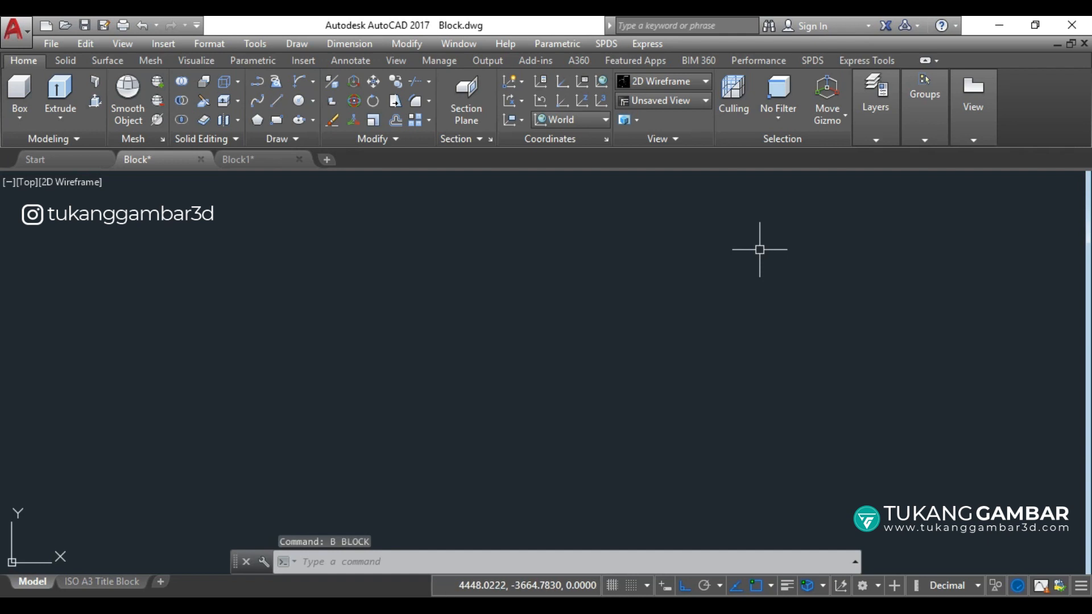
# - Open the Write Block dialog with the W command to view its options, and close it without saving a block
pyautogui.click(620, 557)
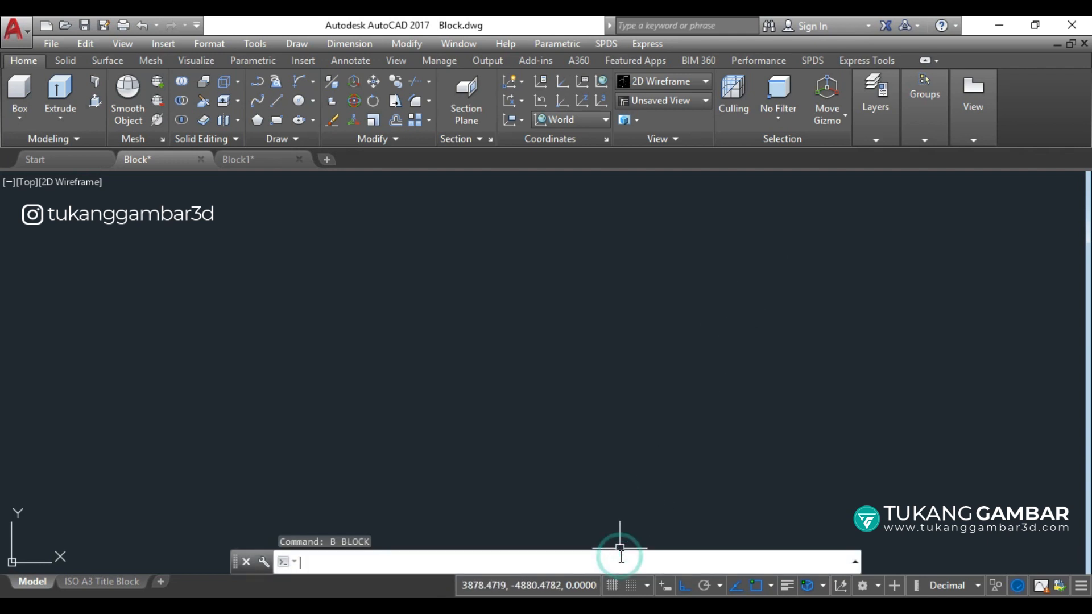
pyautogui.write('w')
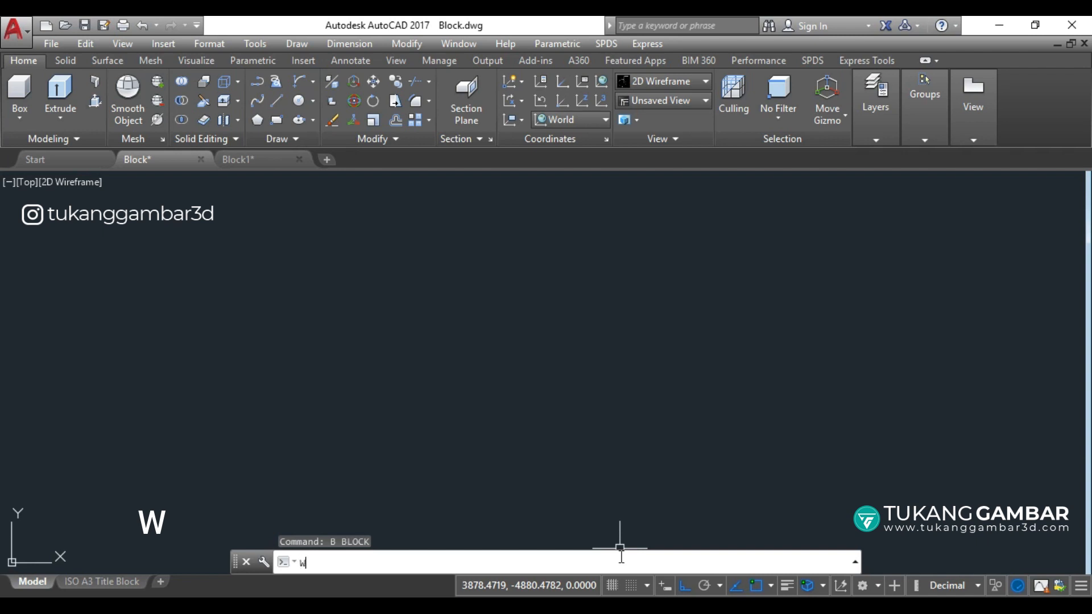
pyautogui.press('Return')
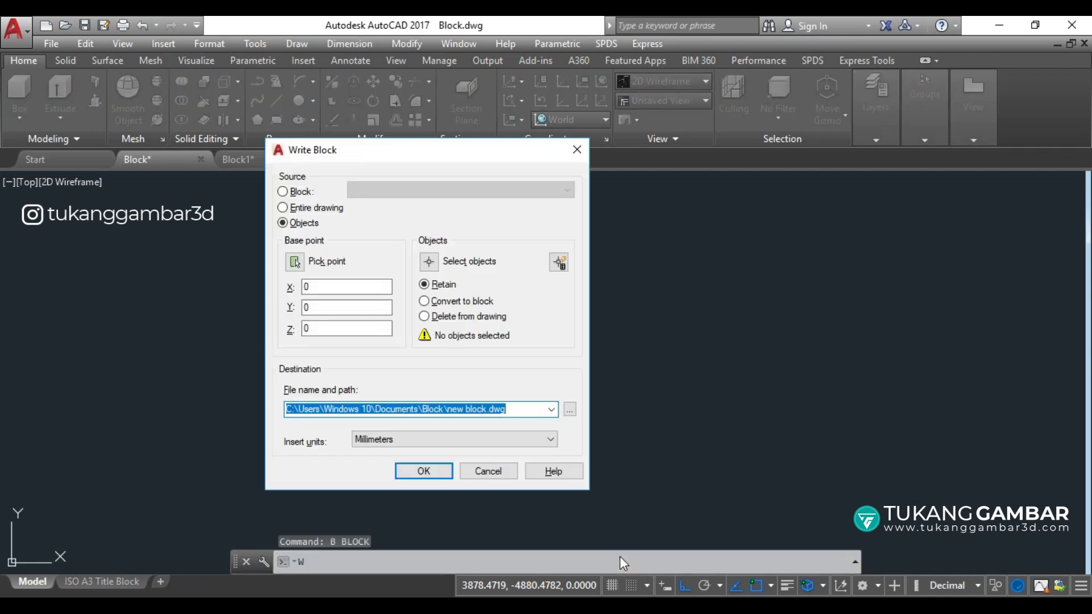
pyautogui.moveTo(489, 151); pyautogui.dragTo(578, 188)
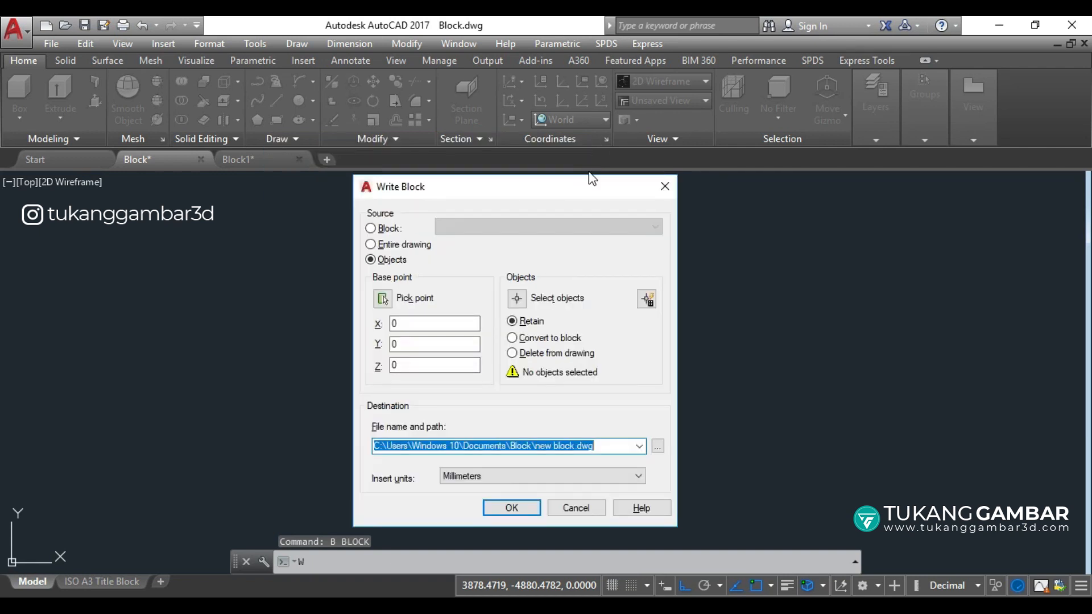
pyautogui.click(665, 186)
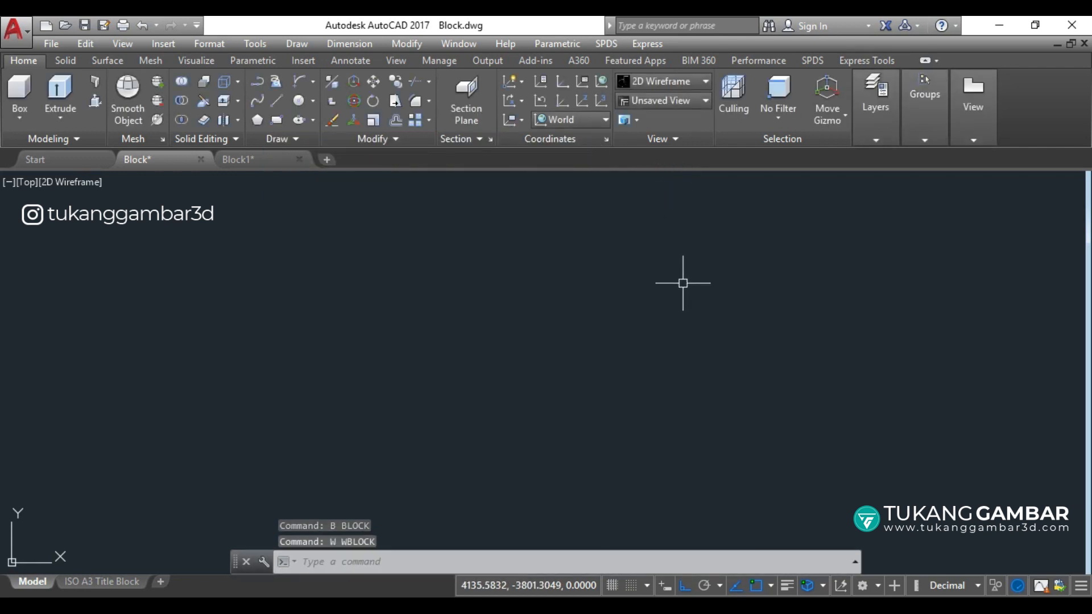
# - Preview the kulkas block in the Edit Block Definition dialog using the BE command, and close it without editing
pyautogui.click(527, 566)
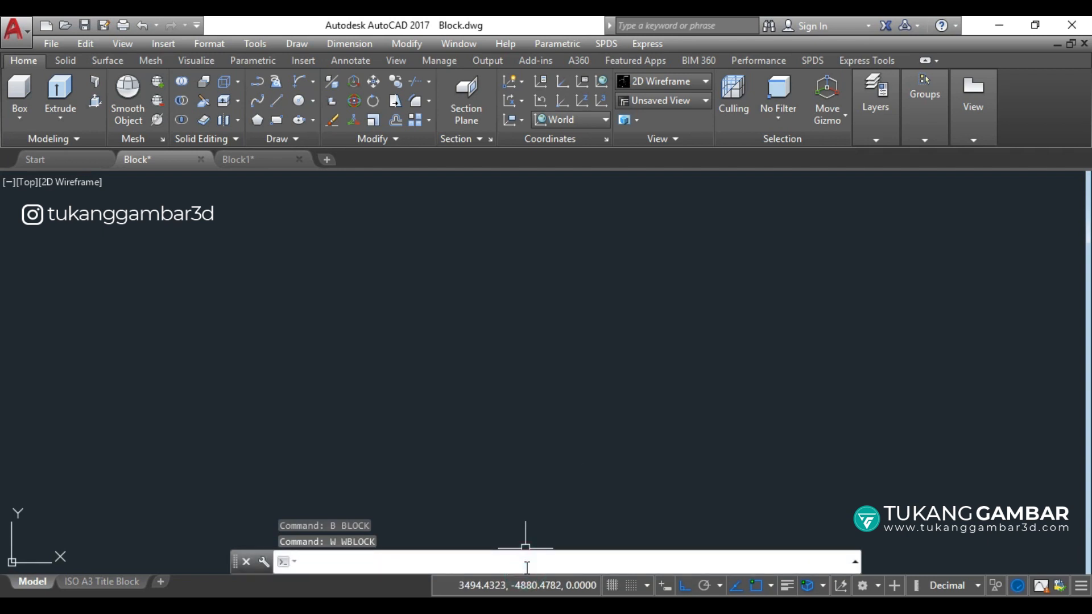
pyautogui.write('BE')
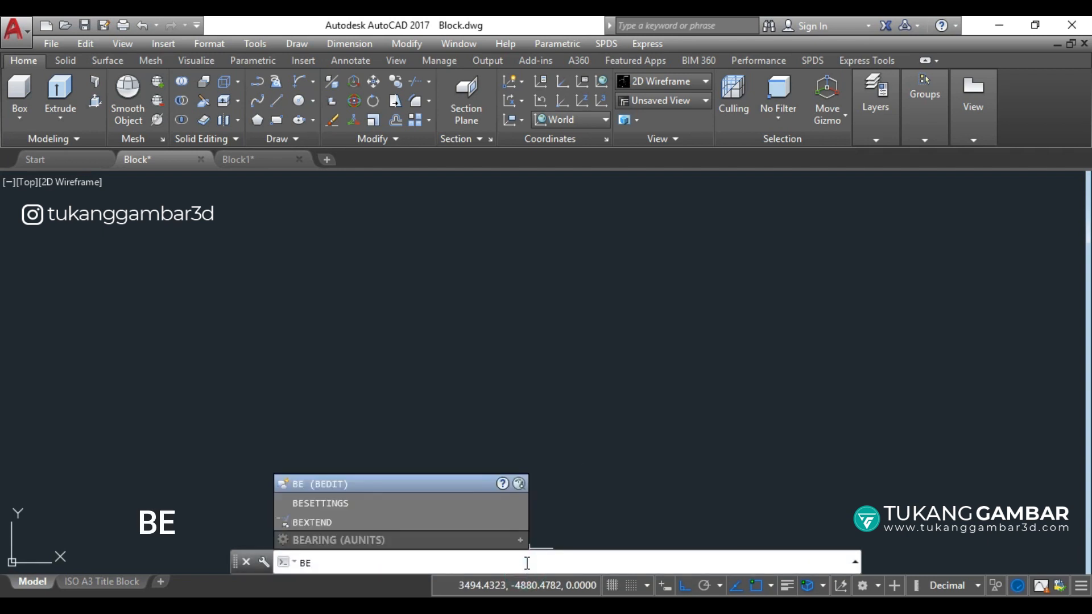
pyautogui.press('Return')
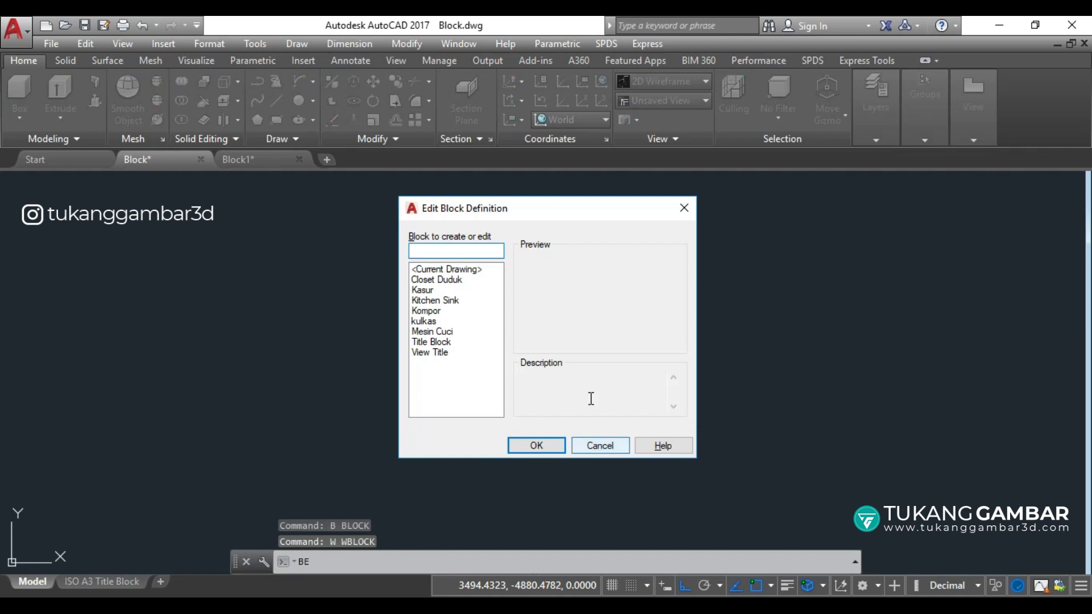
pyautogui.click(434, 322)
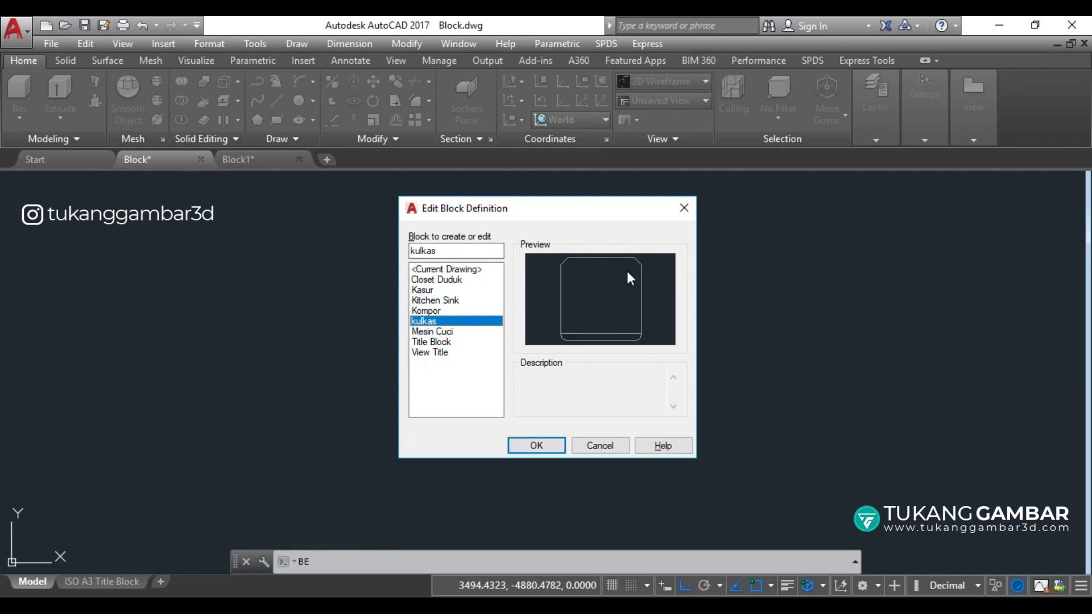
pyautogui.click(684, 211)
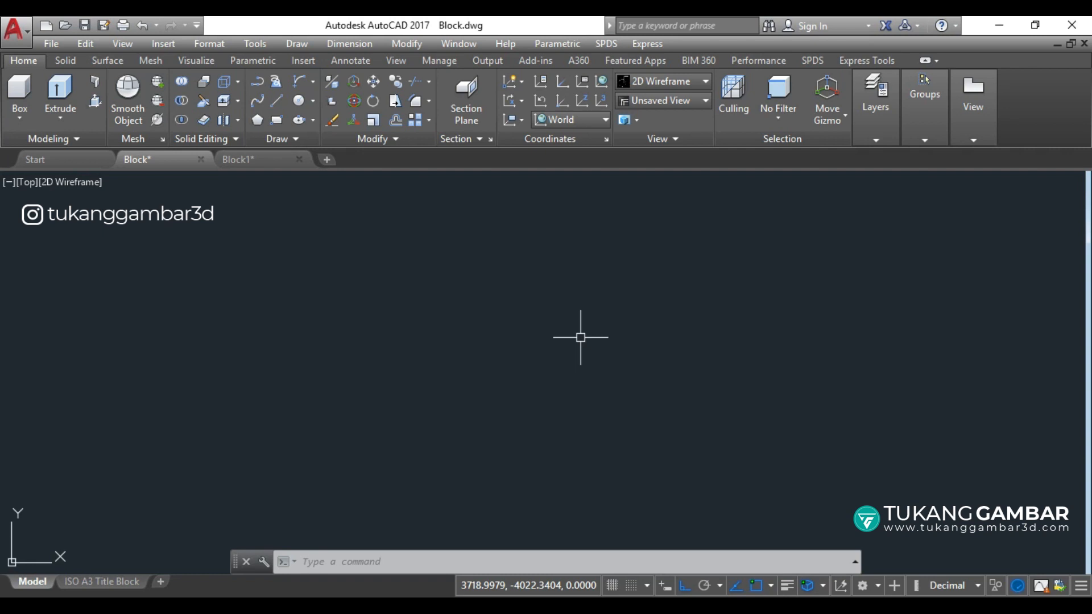
# - Open the Insert dialog with the I command, preview the kulkas block, and close the dialog without inserting it
pyautogui.write('i')
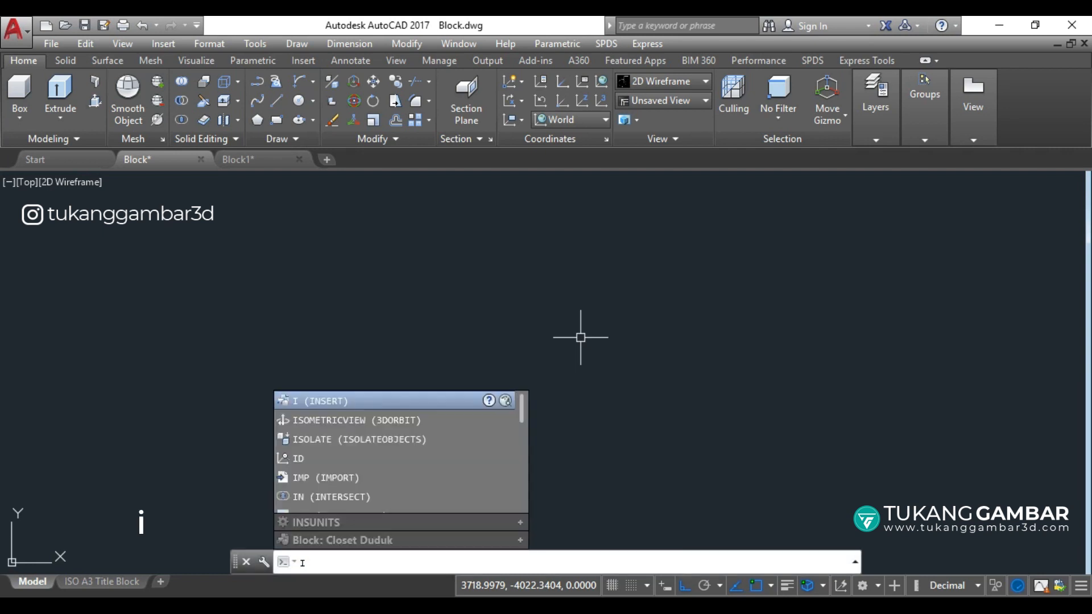
pyautogui.press('BackSpace')
pyautogui.write('i')
pyautogui.press('Return')
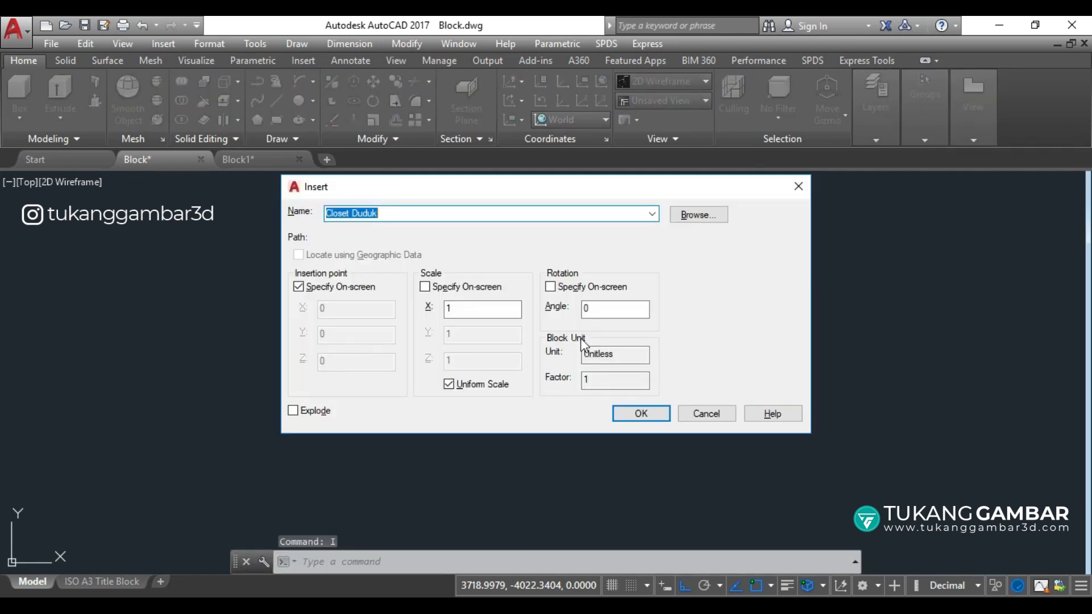
pyautogui.click(652, 213)
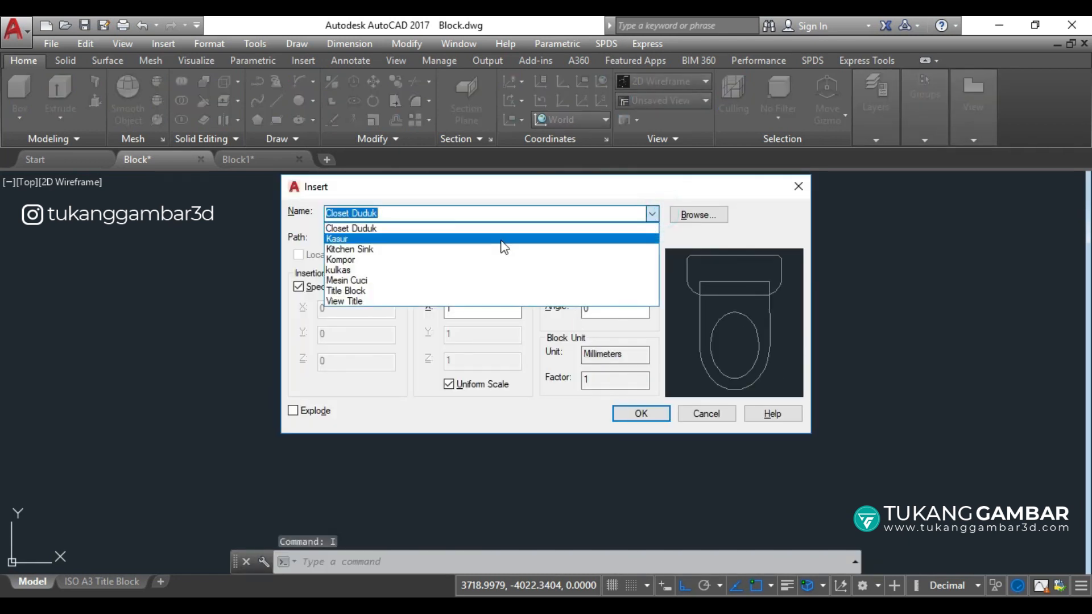
pyautogui.click(481, 271)
pyautogui.click(648, 216)
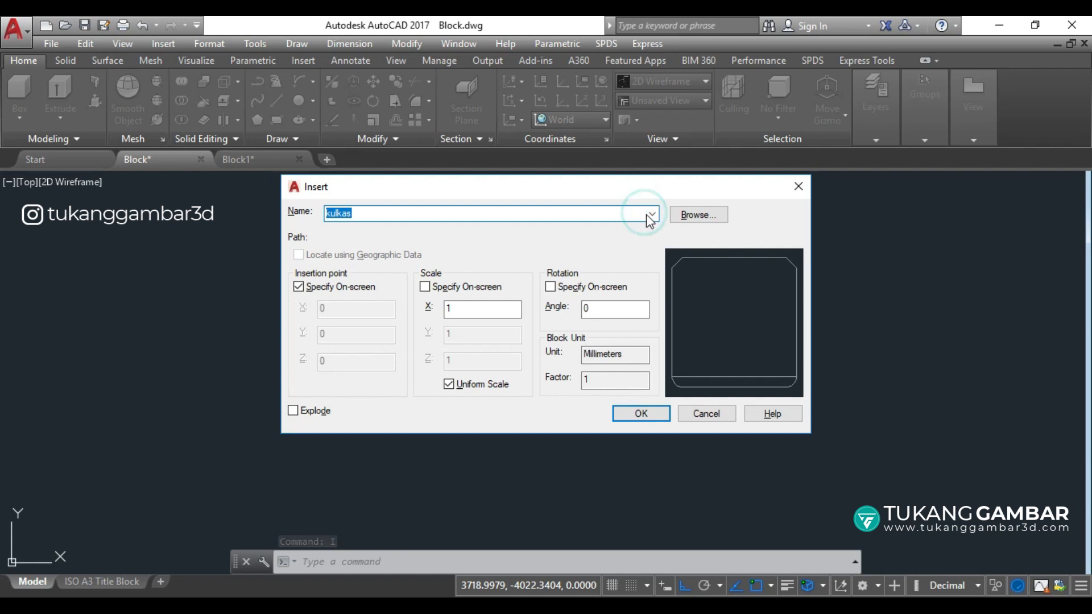
pyautogui.click(799, 186)
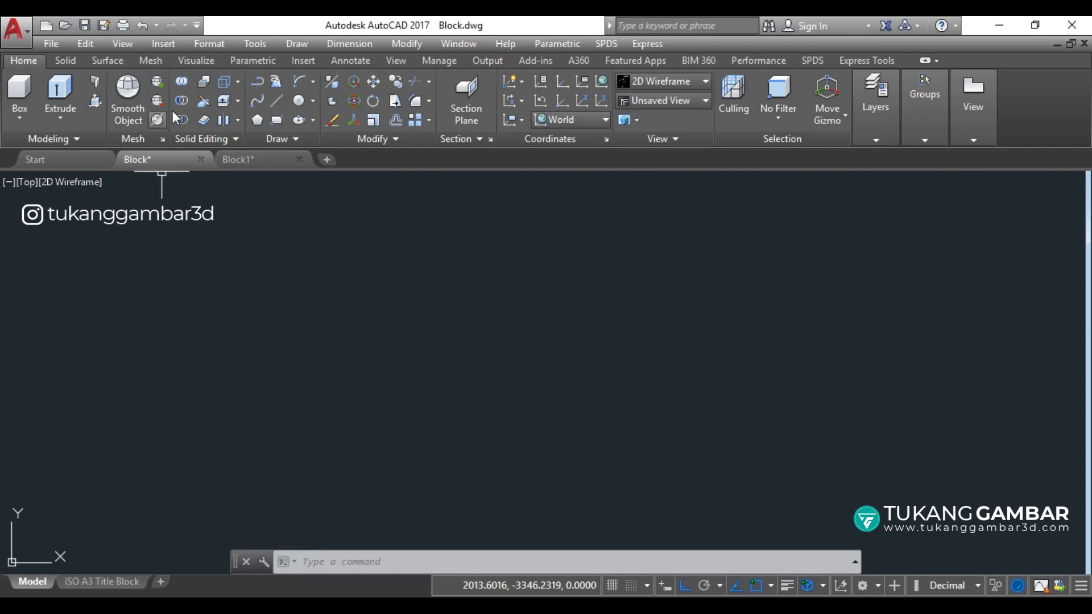
# - View the gallery of insertable blocks, and open and close the Block Definition dialog through the Block Description command
pyautogui.click(307, 59)
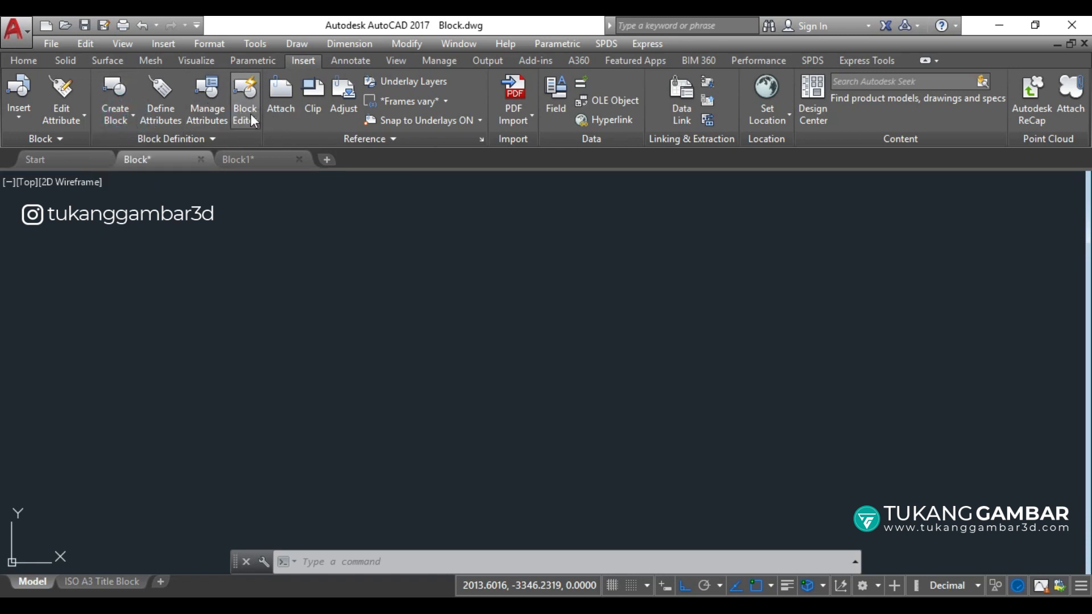
pyautogui.click(19, 108)
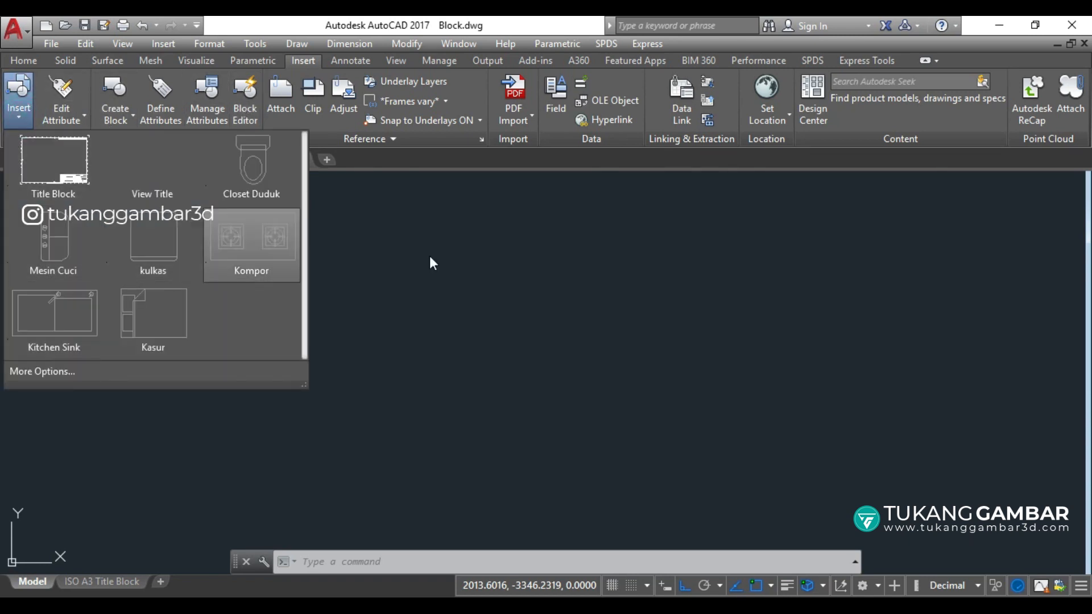
pyautogui.click(404, 43)
pyautogui.moveTo(427, 87)
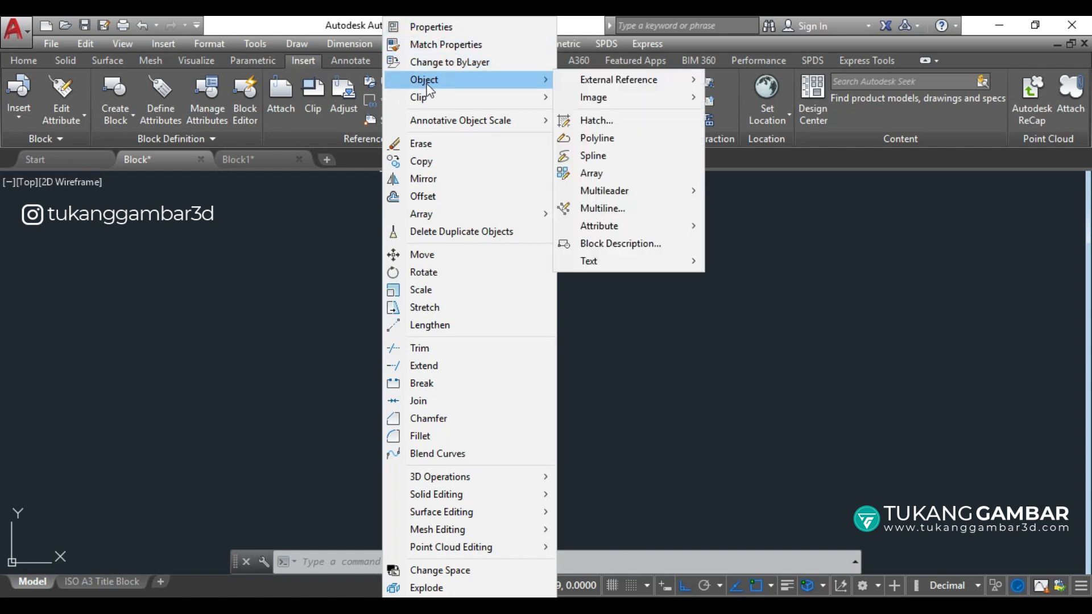
pyautogui.click(618, 246)
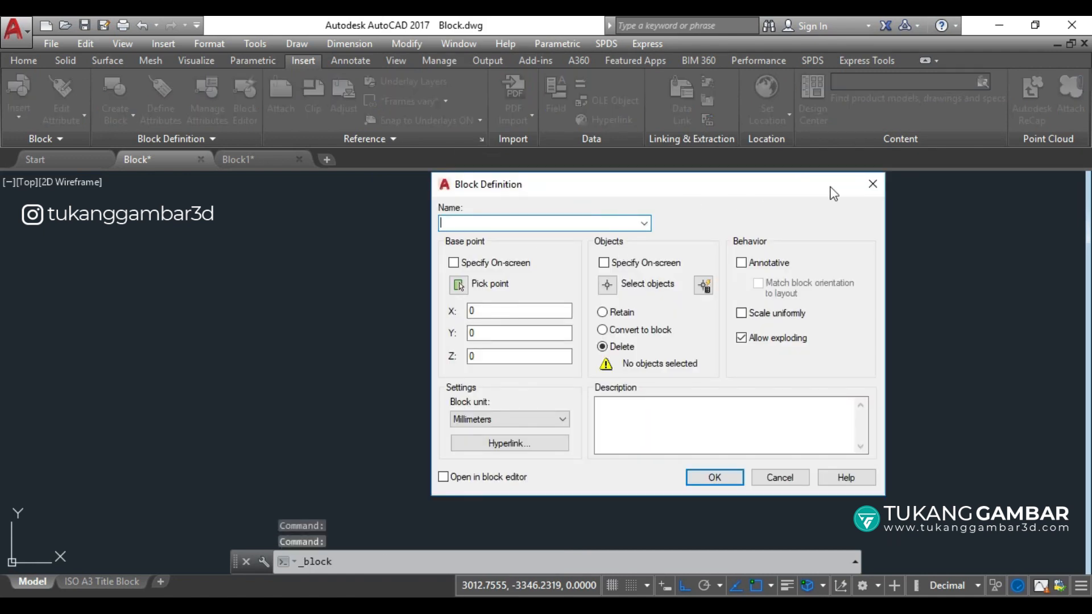
pyautogui.click(861, 189)
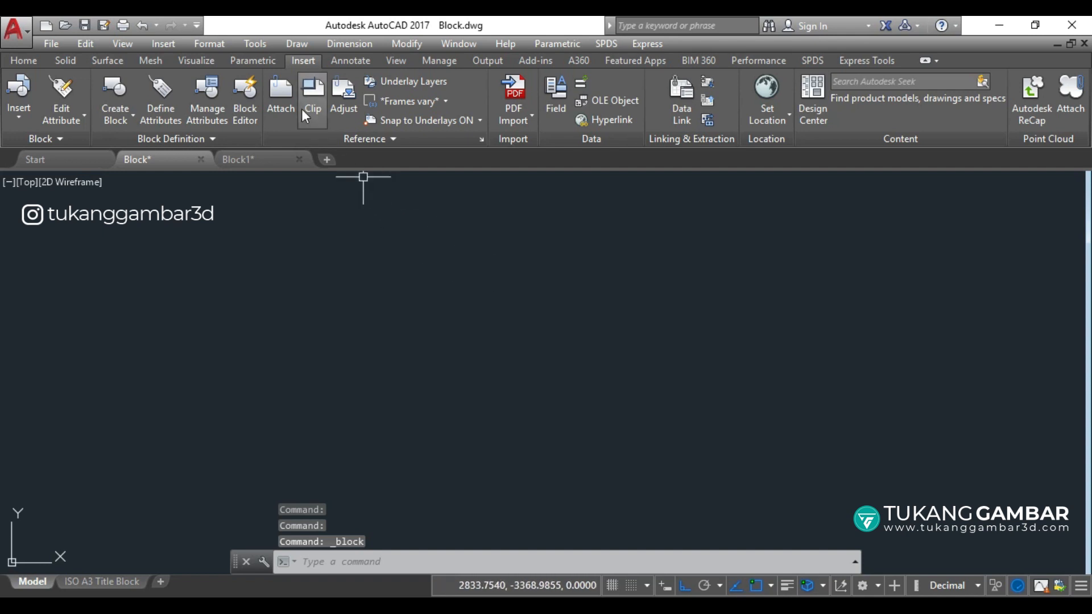
# - Open the Insert dialog through the Block command to preview the Closet Duduk block, and close it without inserting
pyautogui.click(258, 45)
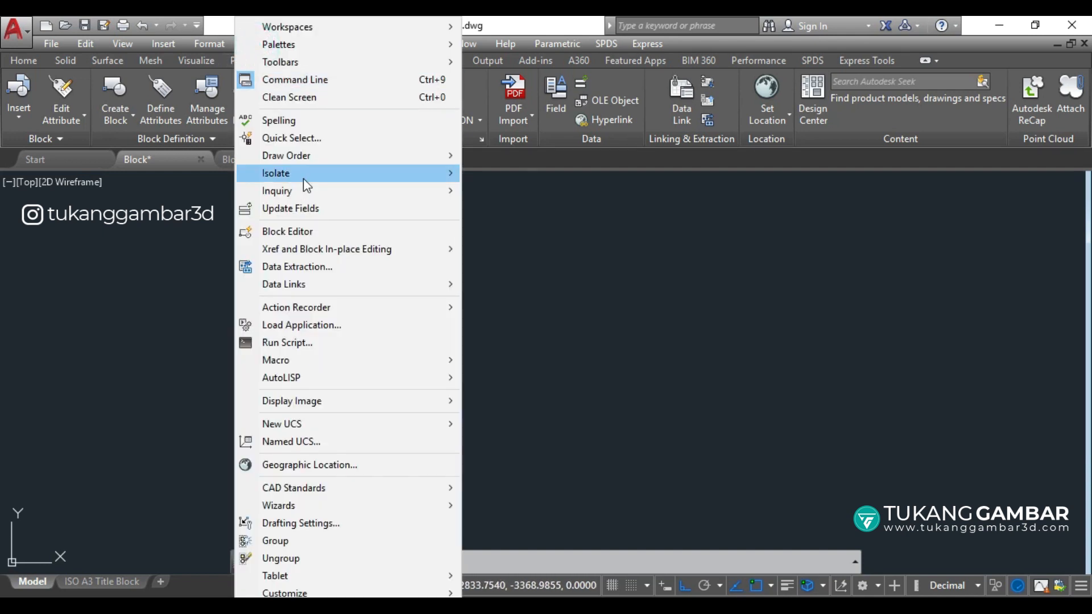
pyautogui.click(489, 224)
pyautogui.click(469, 240)
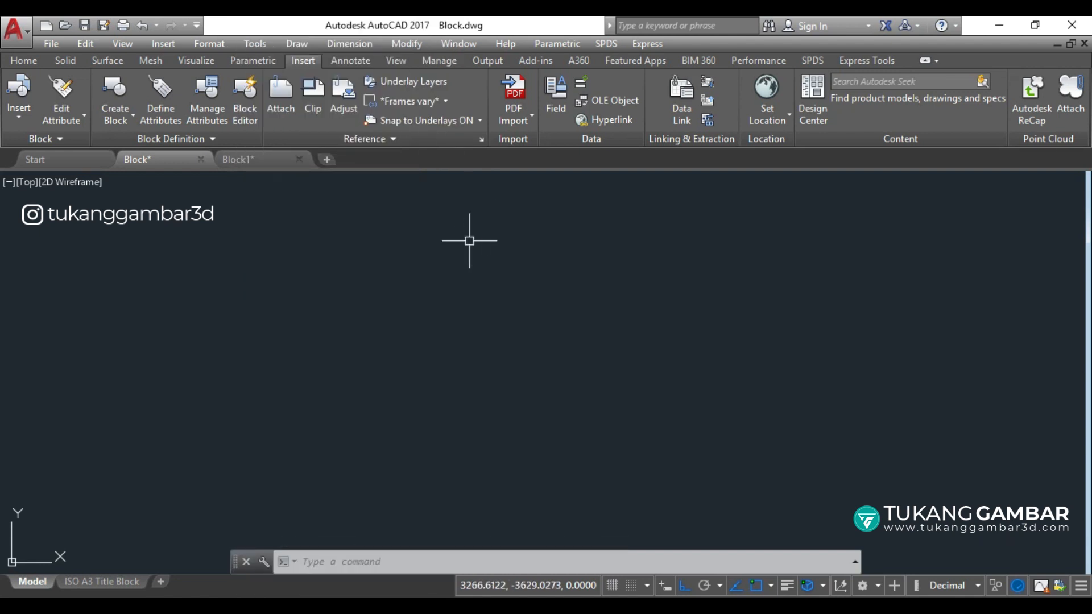
pyautogui.click(171, 46)
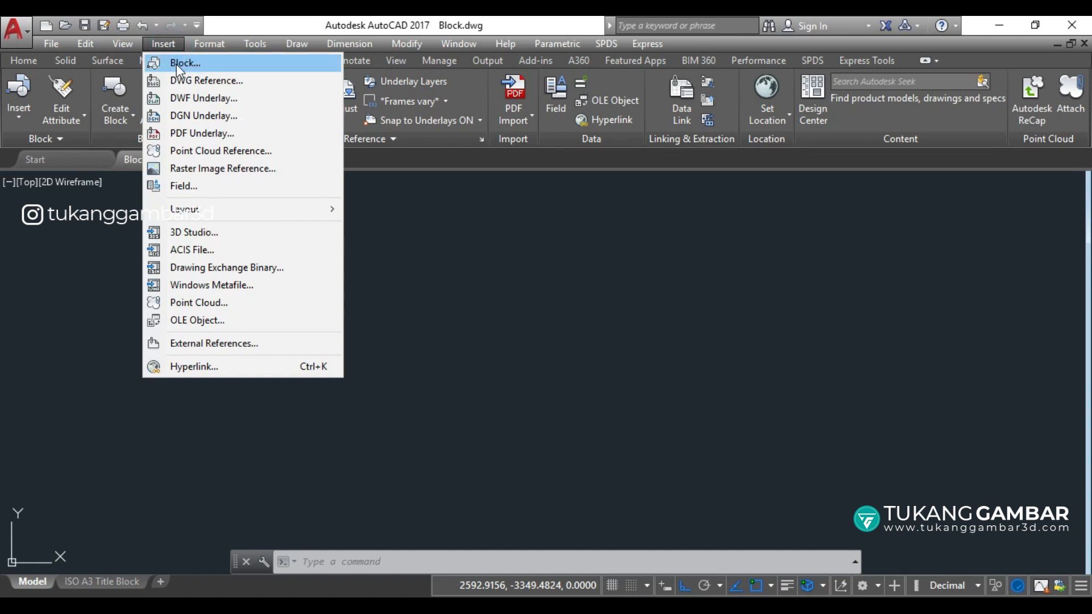
pyautogui.click(177, 64)
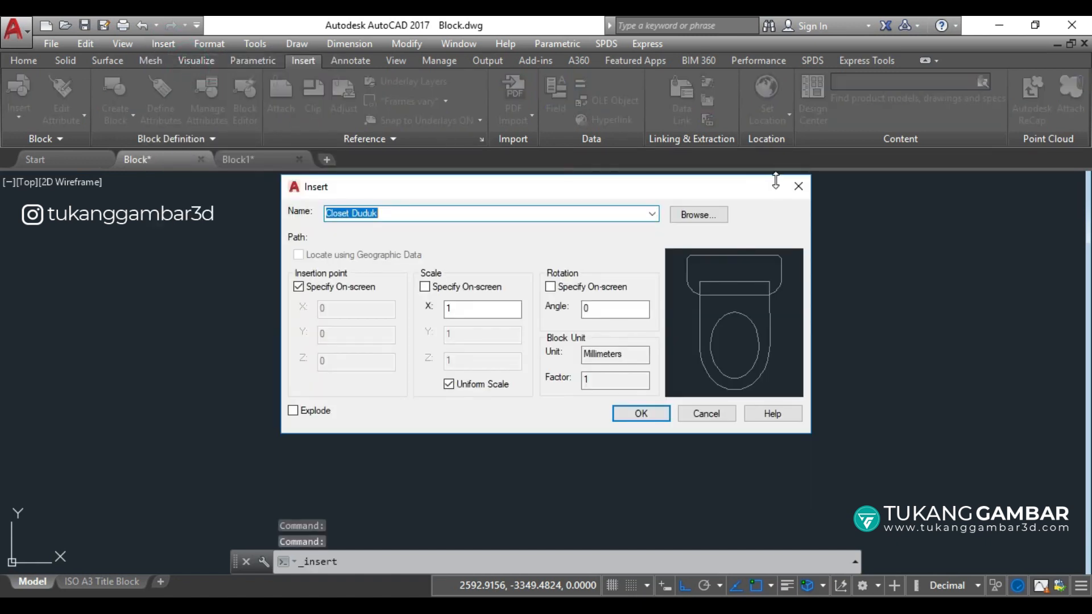
pyautogui.click(798, 187)
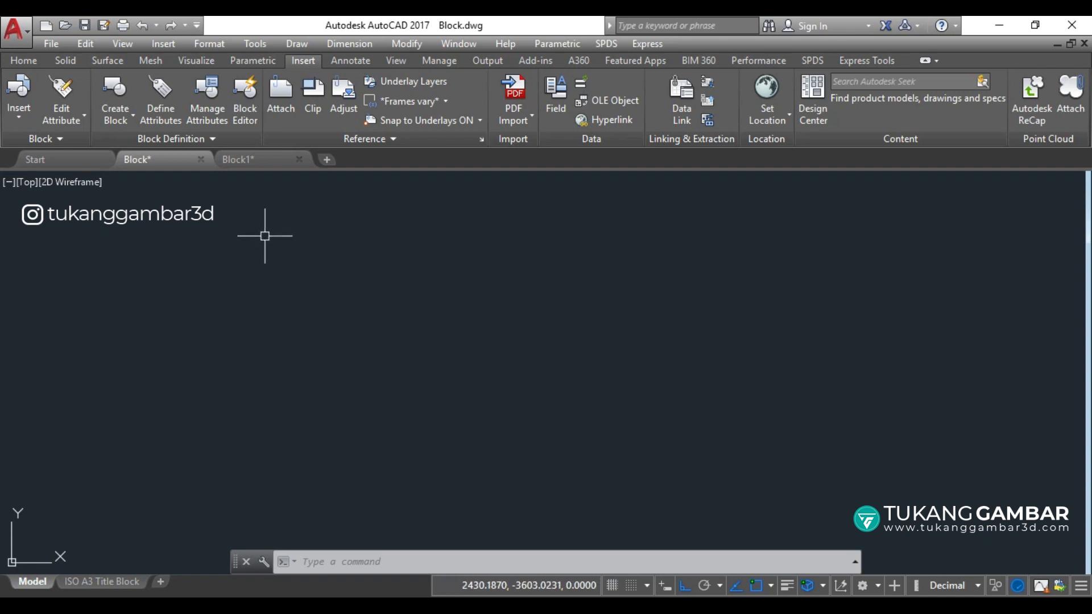
# - Open the Insert dialog with the I command, view the list of available block names, and close it without inserting
pyautogui.moveTo(933, 320); pyautogui.dragTo(293, 553, button='middle')
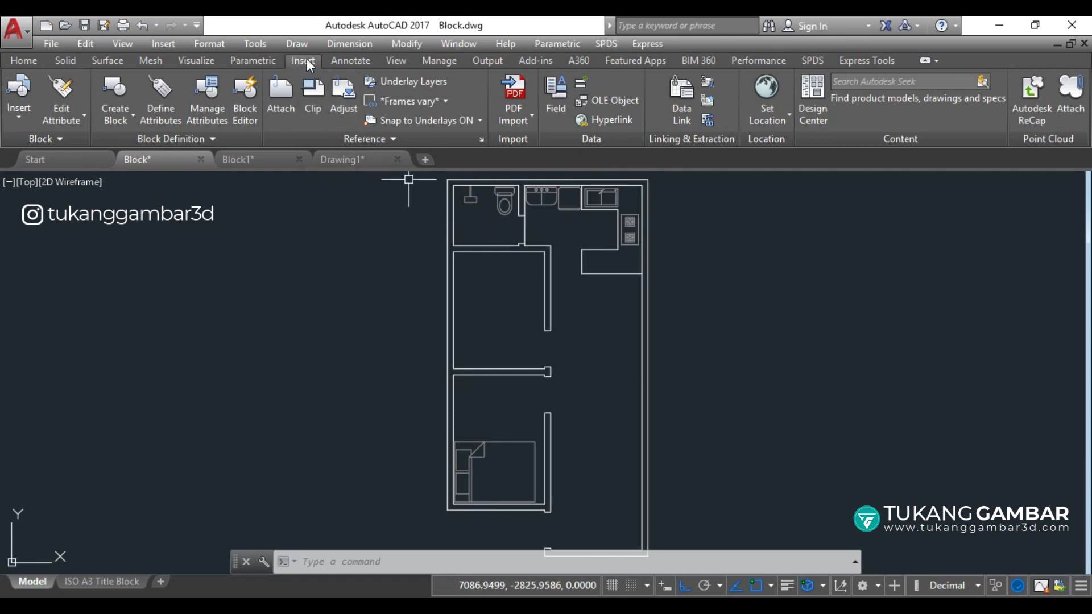
pyautogui.click(15, 118)
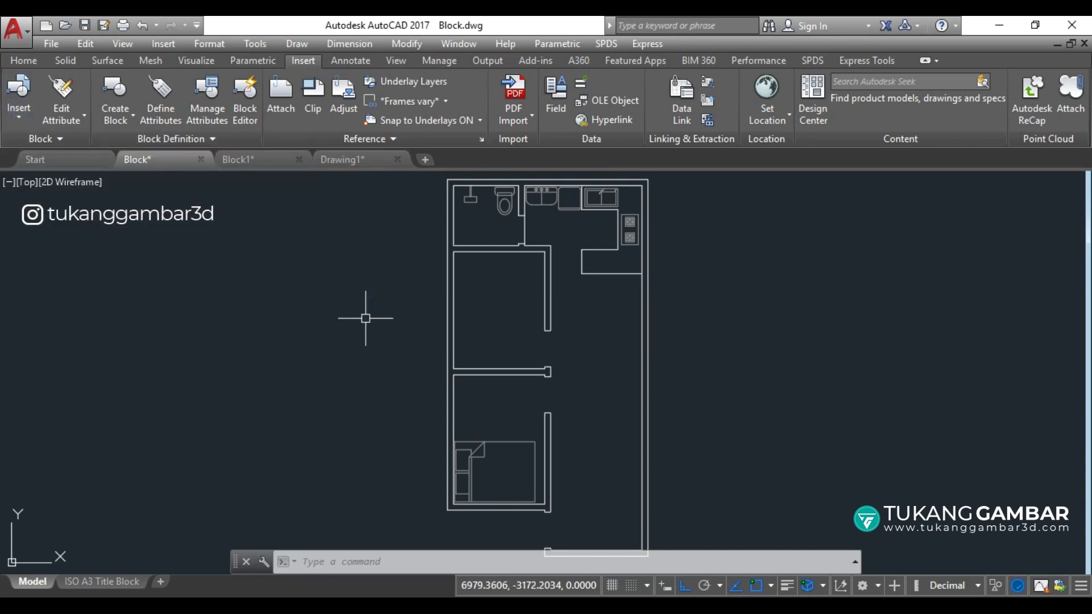
pyautogui.write('i')
pyautogui.press('Return')
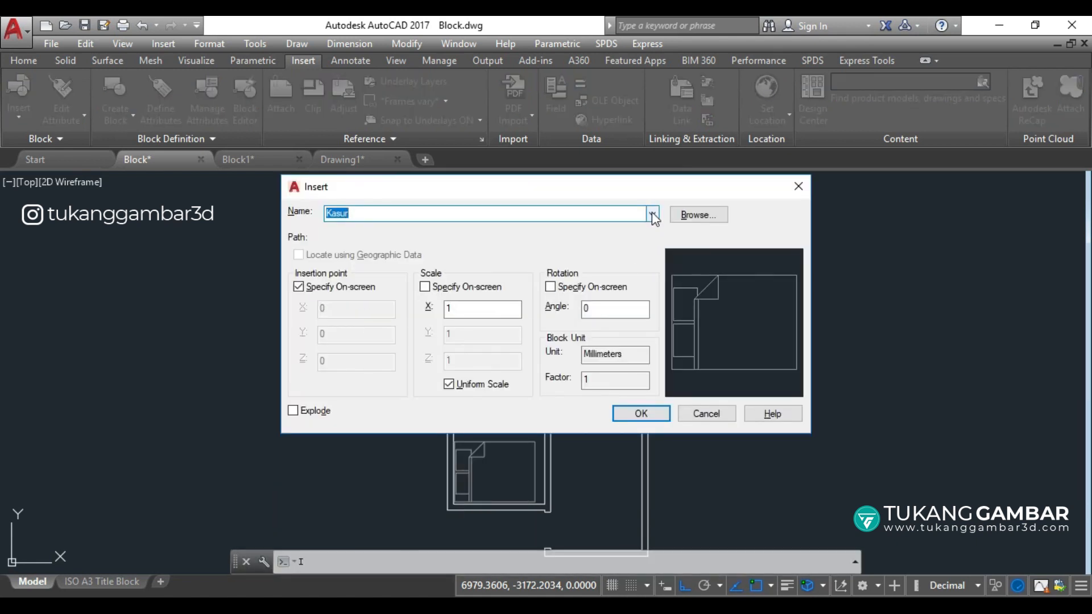
pyautogui.click(652, 214)
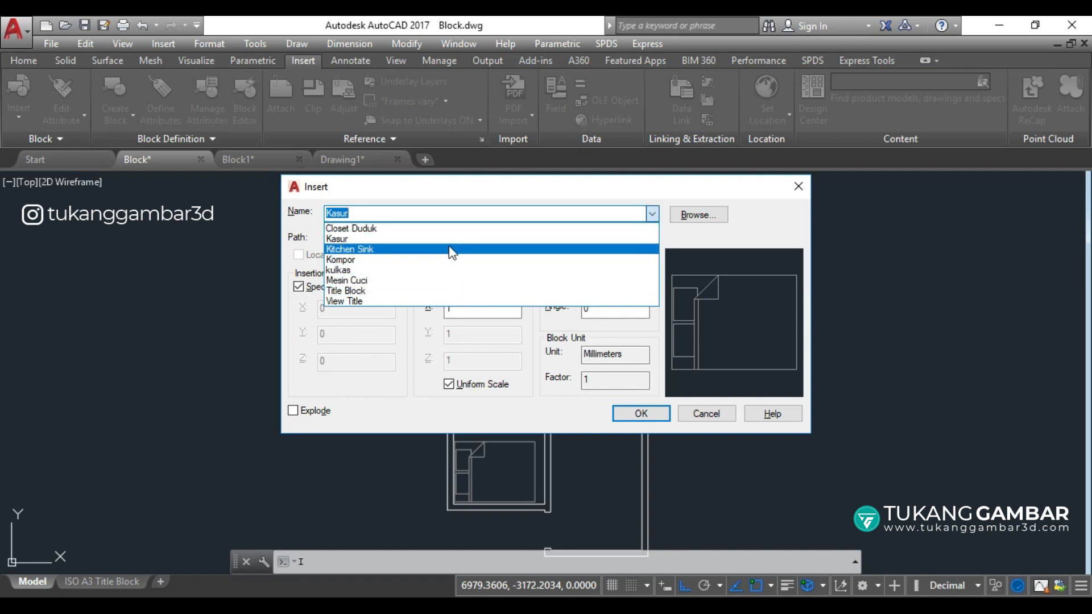
pyautogui.click(798, 186)
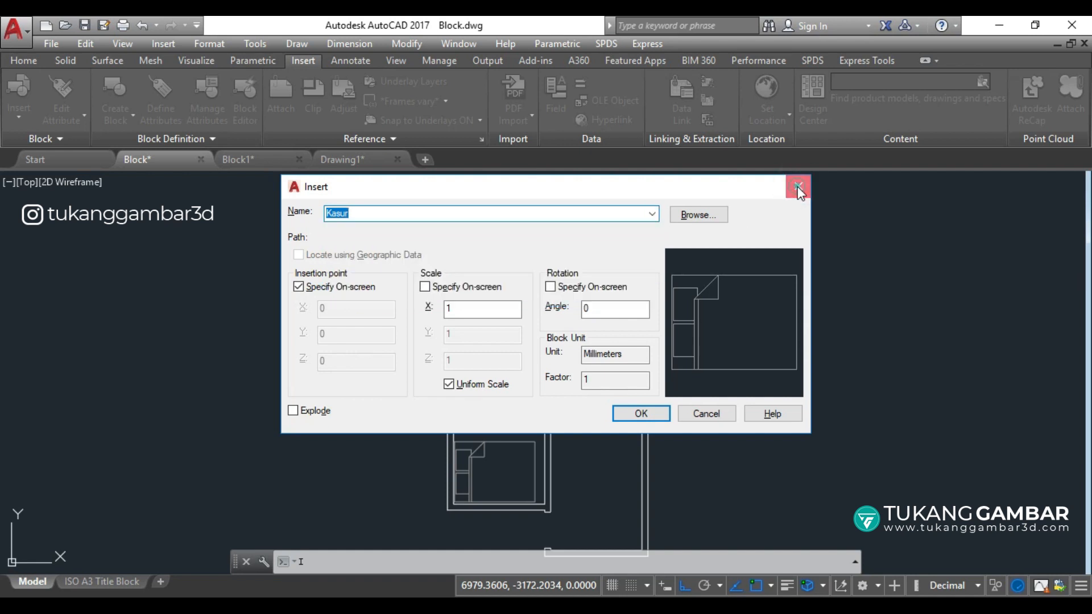
pyautogui.click(799, 186)
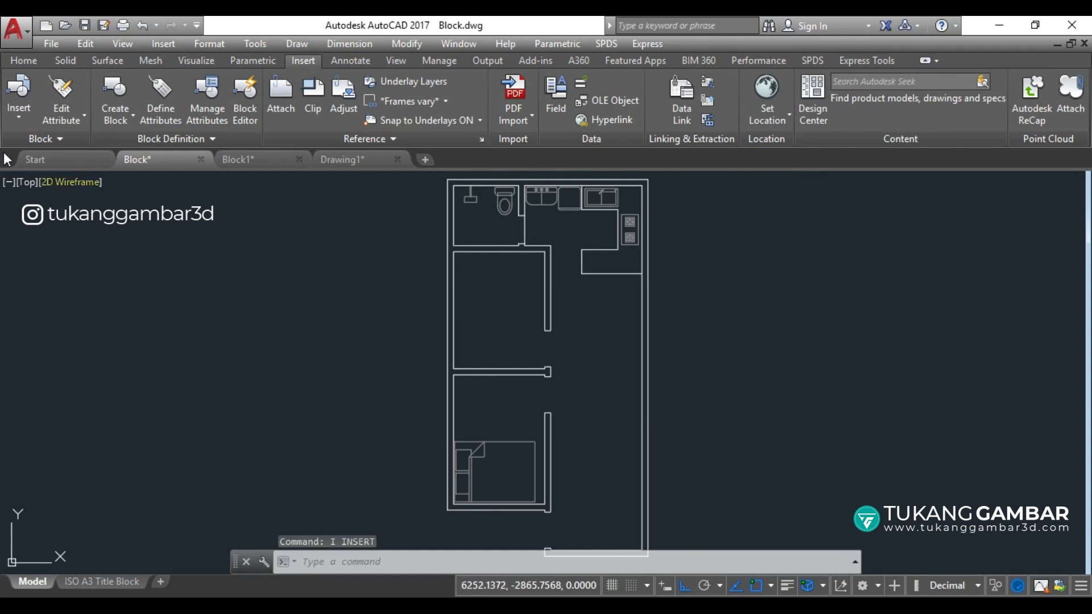
# - Insert the Kasur block from the block gallery at the upper-left inner corner of the middle bedroom
pyautogui.click(20, 117)
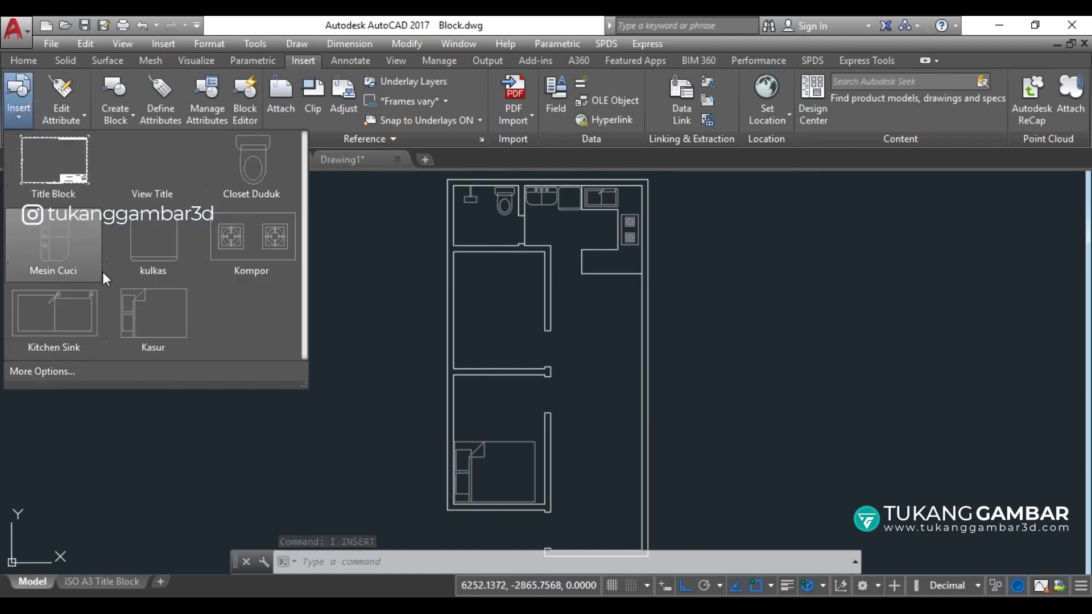
pyautogui.click(139, 322)
pyautogui.scroll(2, 479, 273)
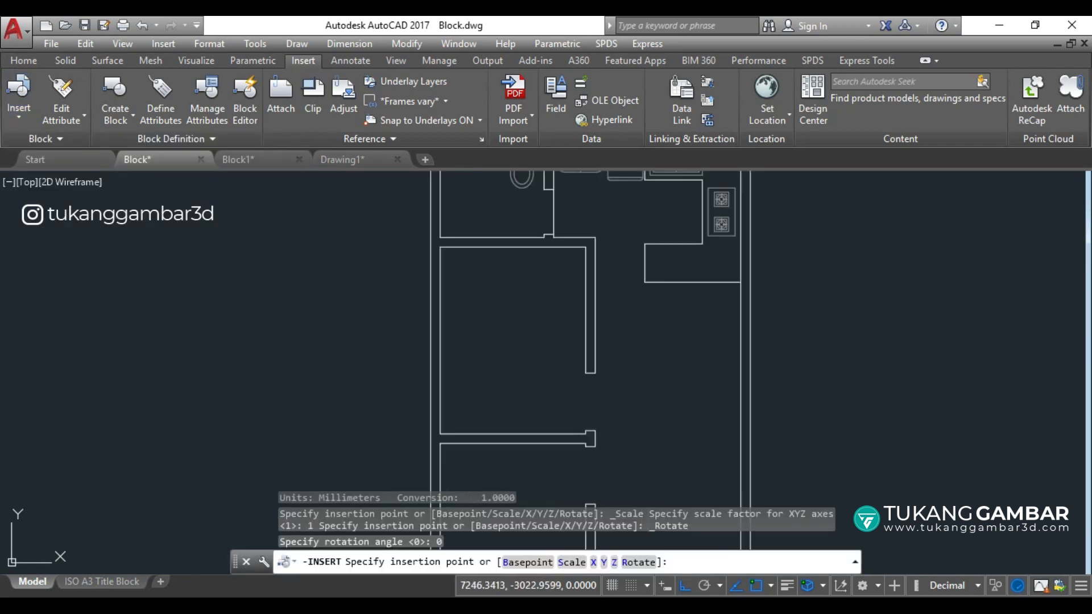
pyautogui.click(440, 246)
pyautogui.scroll(-2, 432, 242)
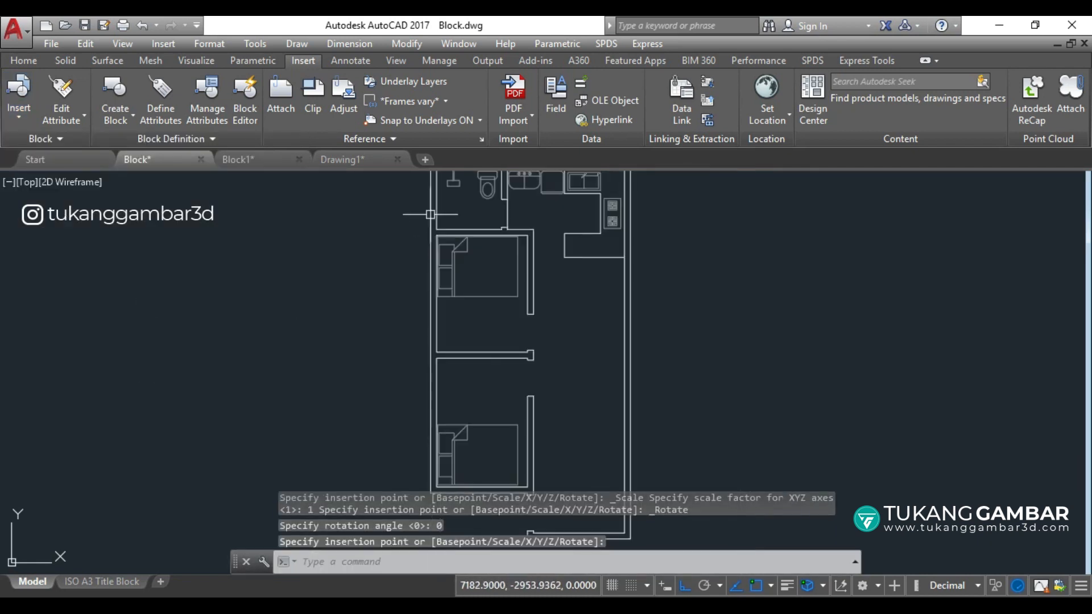
# - Examine the bed blocks placed in the two bedrooms of the floor plan
pyautogui.moveTo(488, 327); pyautogui.dragTo(524, 239, button='middle')
pyautogui.scroll(1, 519, 365)
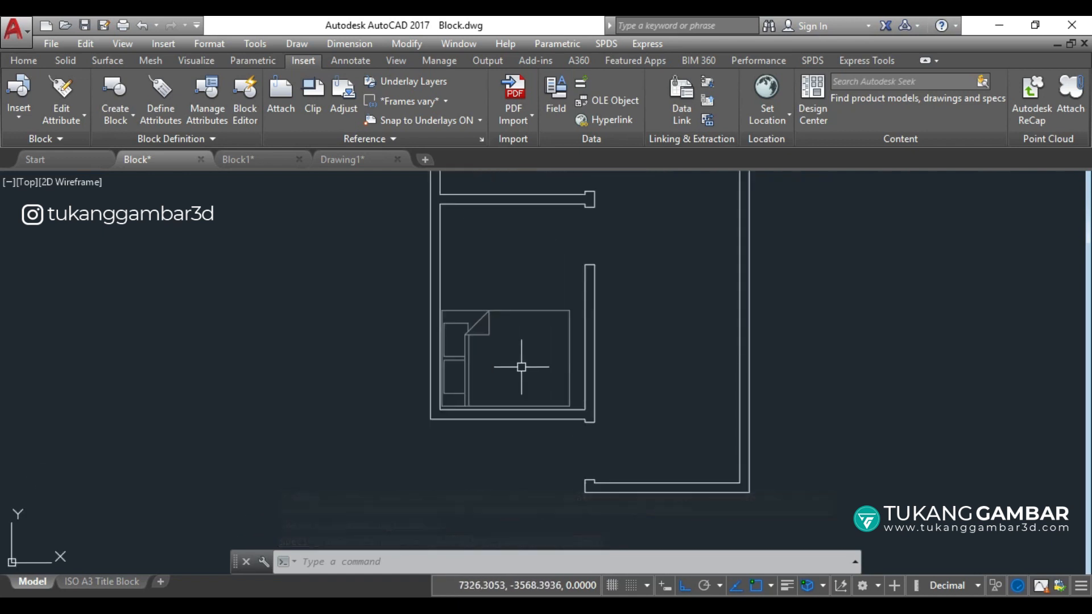
pyautogui.scroll(1, 520, 365)
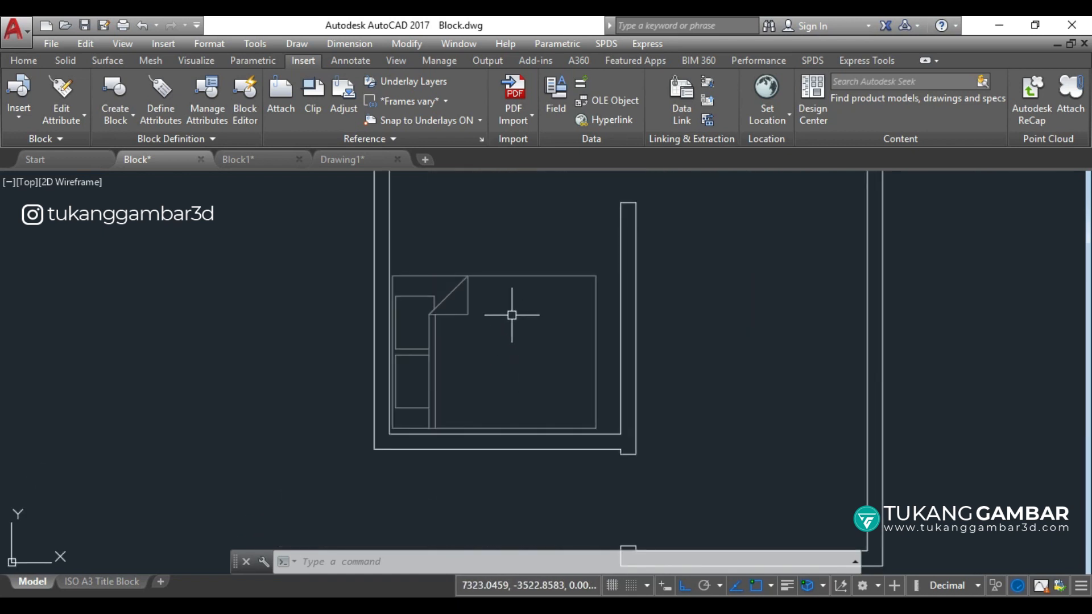
pyautogui.scroll(-2, 471, 359)
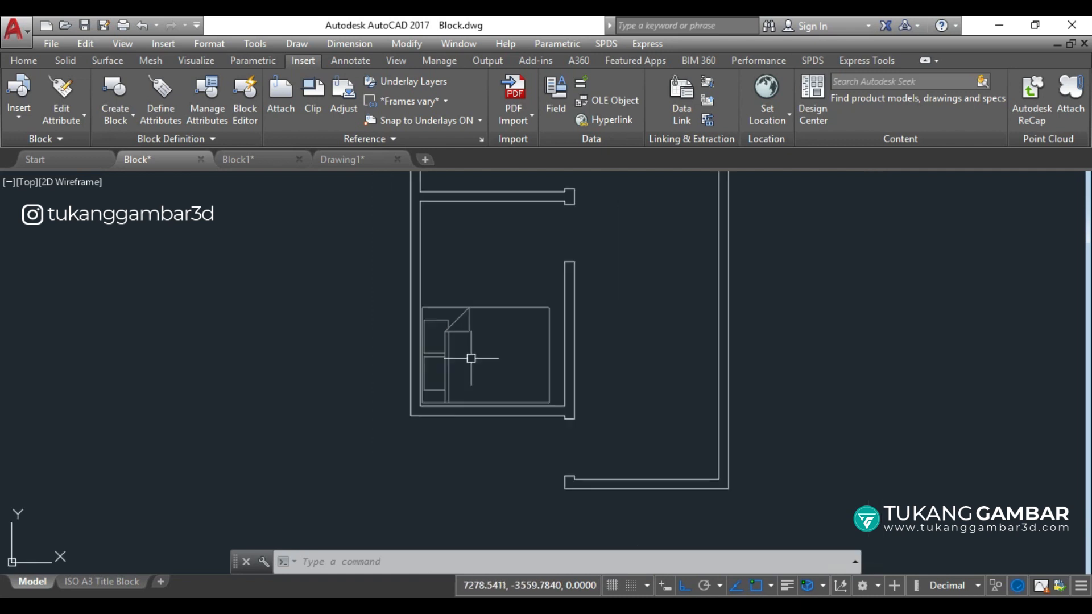
pyautogui.moveTo(500, 273)
pyautogui.mouseDown(button='middle')
pyautogui.moveTo(488, 346)
pyautogui.moveTo(457, 389)
pyautogui.mouseUp(button='middle')
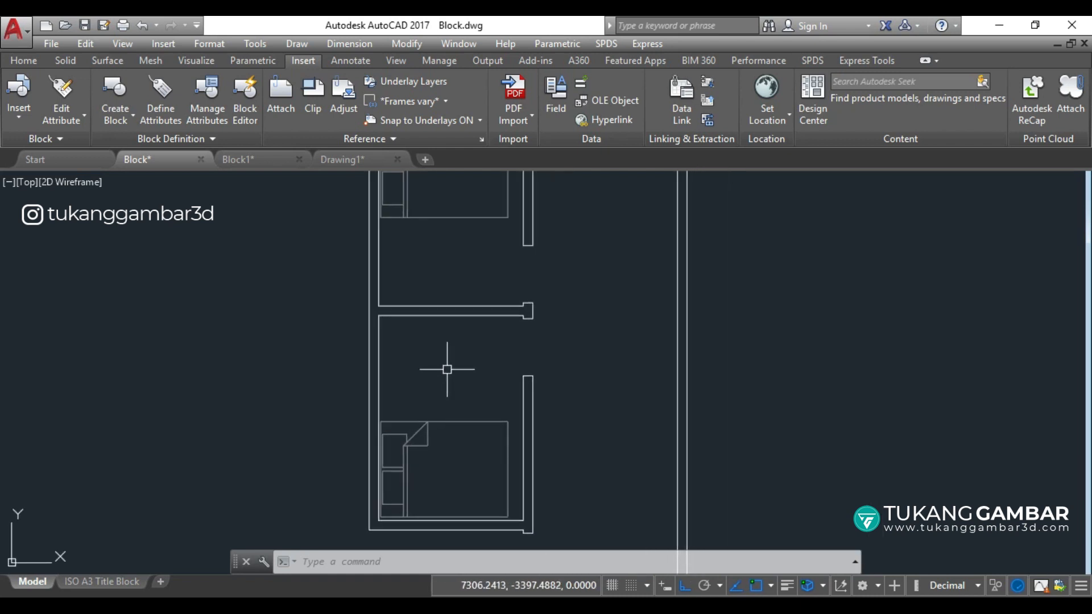
pyautogui.scroll(-1, 447, 369)
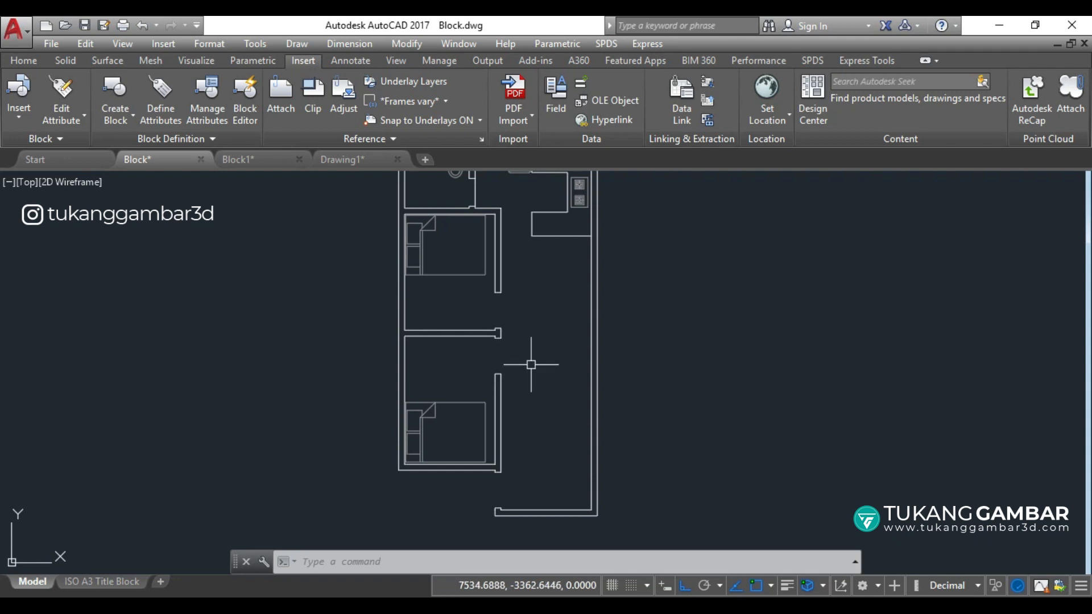
# - Draw a small rectangle as the door frame on top of the lower wall end at the entrance opening
pyautogui.scroll(2, 466, 505)
pyautogui.scroll(1, 466, 506)
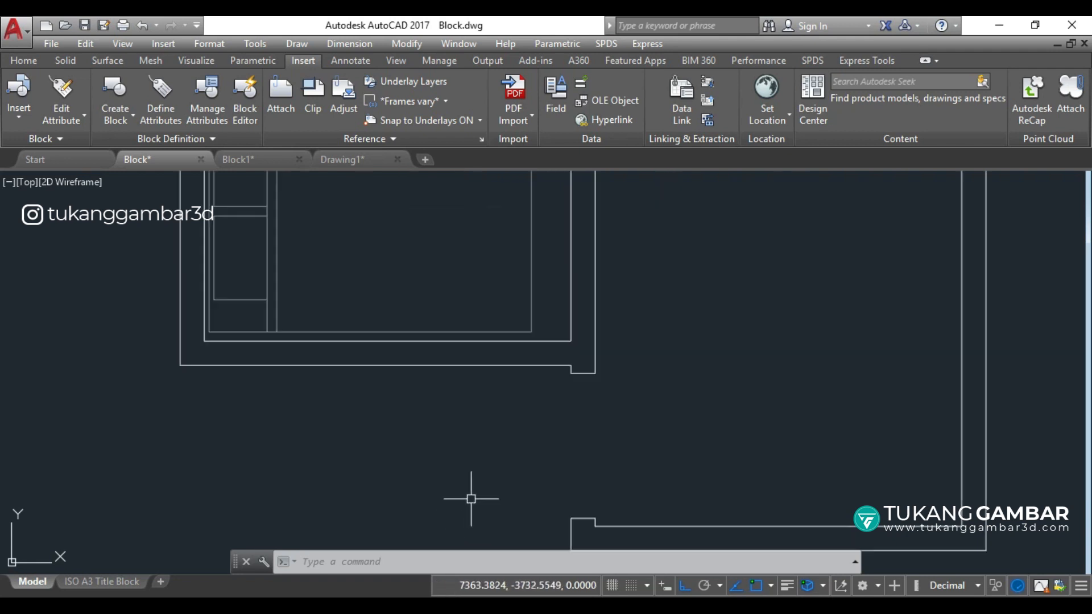
pyautogui.scroll(2, 466, 373)
pyautogui.scroll(1, 524, 362)
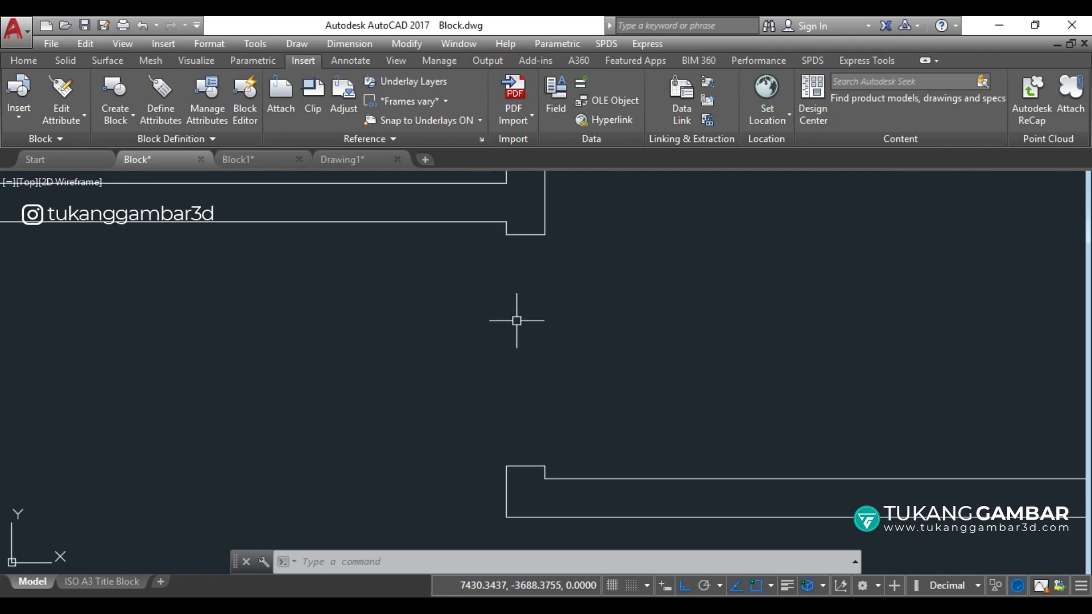
pyautogui.click(22, 61)
pyautogui.click(277, 120)
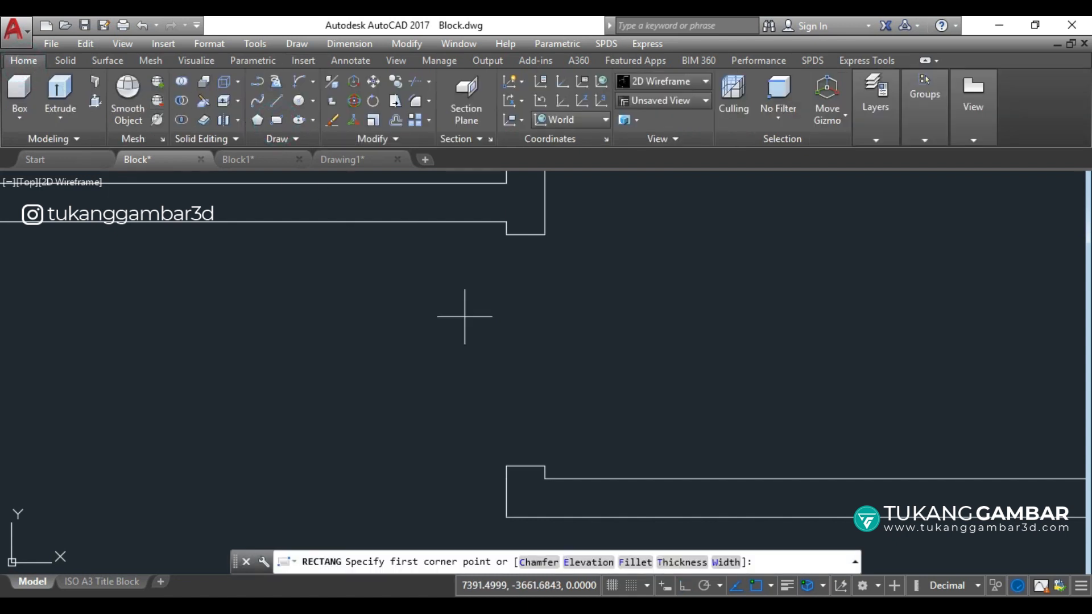
pyautogui.click(506, 465)
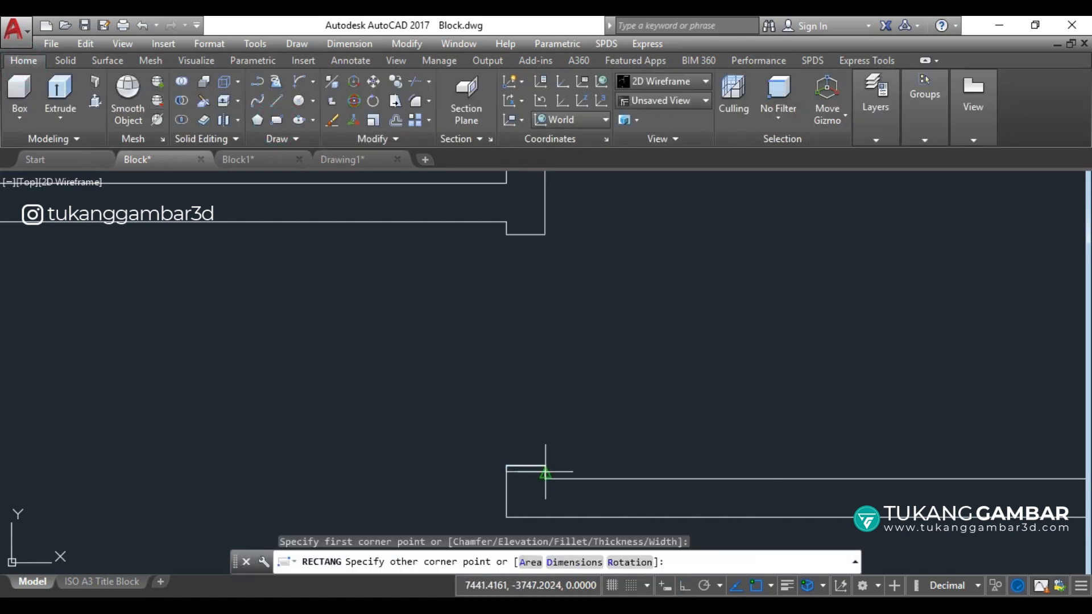
pyautogui.click(545, 453)
# - Copy the door frame rectangle from its upper-right corner straight up to the upper wall end of the entrance opening
pyautogui.click(523, 449)
pyautogui.click(526, 462)
pyautogui.click(395, 82)
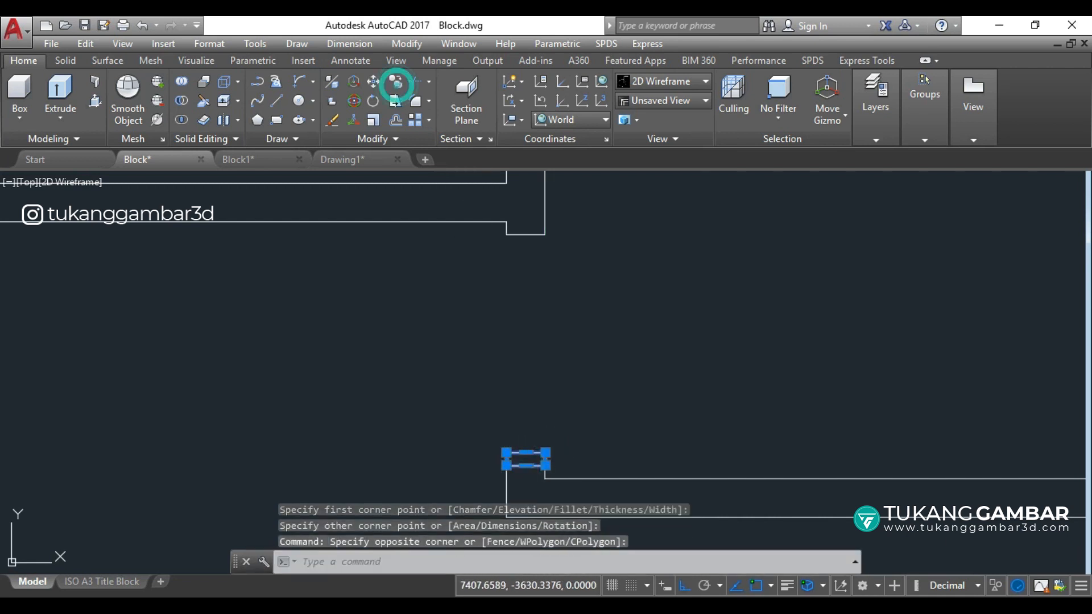
pyautogui.click(545, 453)
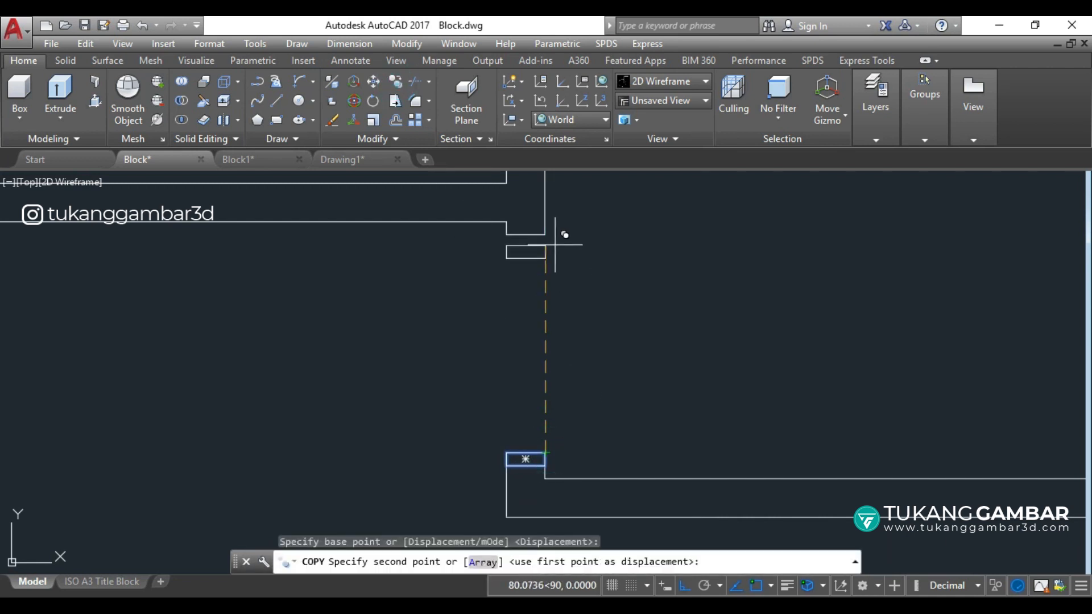
pyautogui.press('Escape')
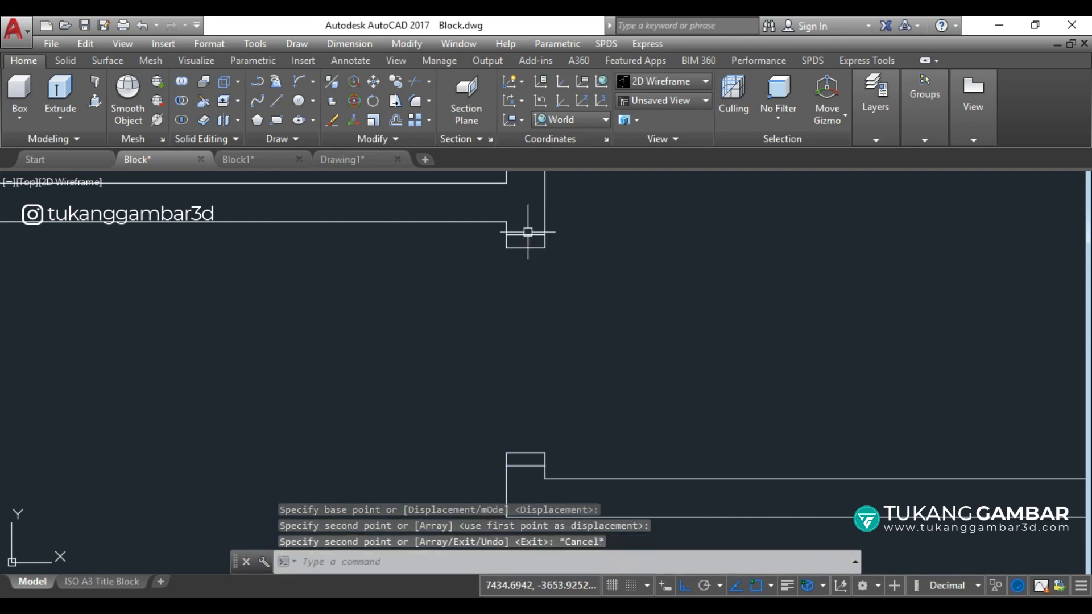
# - Draw the door leaf rectangle from the bottom midpoint of the upper frame to the top-right corner of the lower frame
pyautogui.click(278, 120)
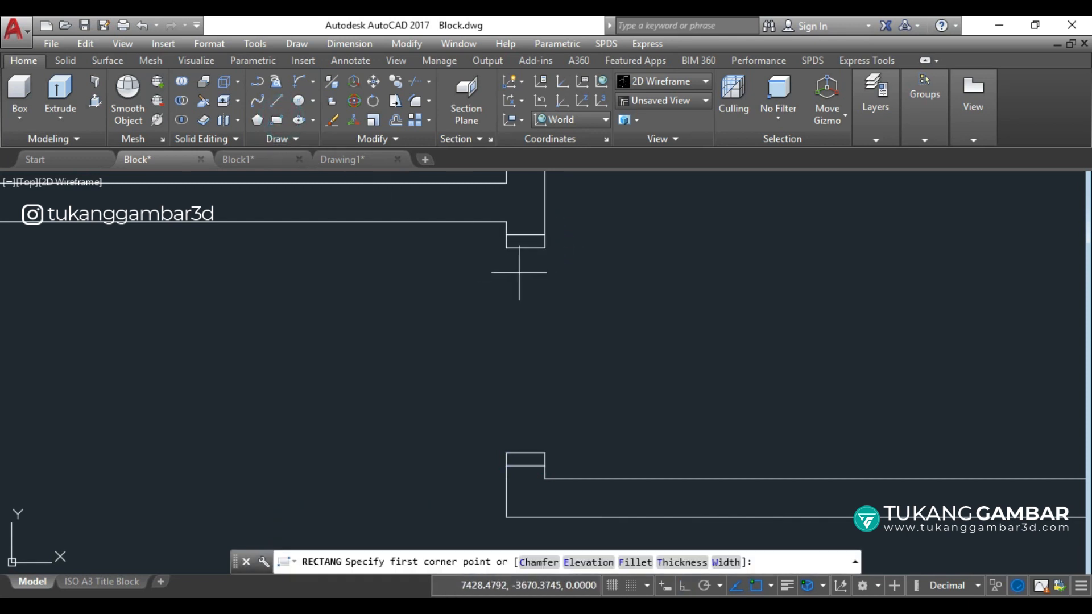
pyautogui.click(526, 241)
pyautogui.click(545, 453)
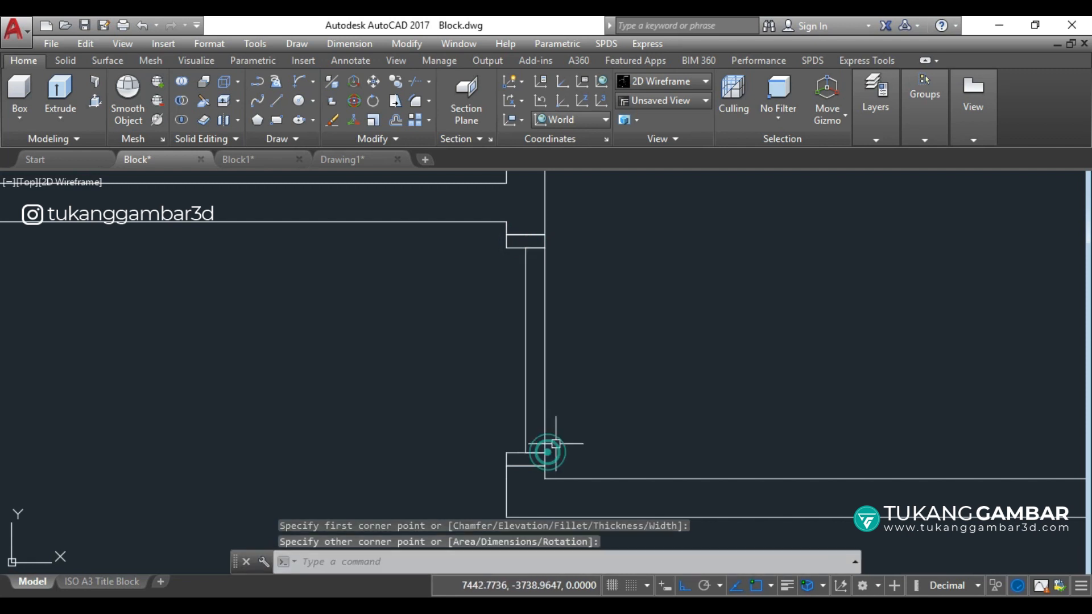
# - Rotate the door leaf to the 270° direction about its lower-right corner so it lies horizontally in the open position
pyautogui.click(595, 349)
pyautogui.click(500, 364)
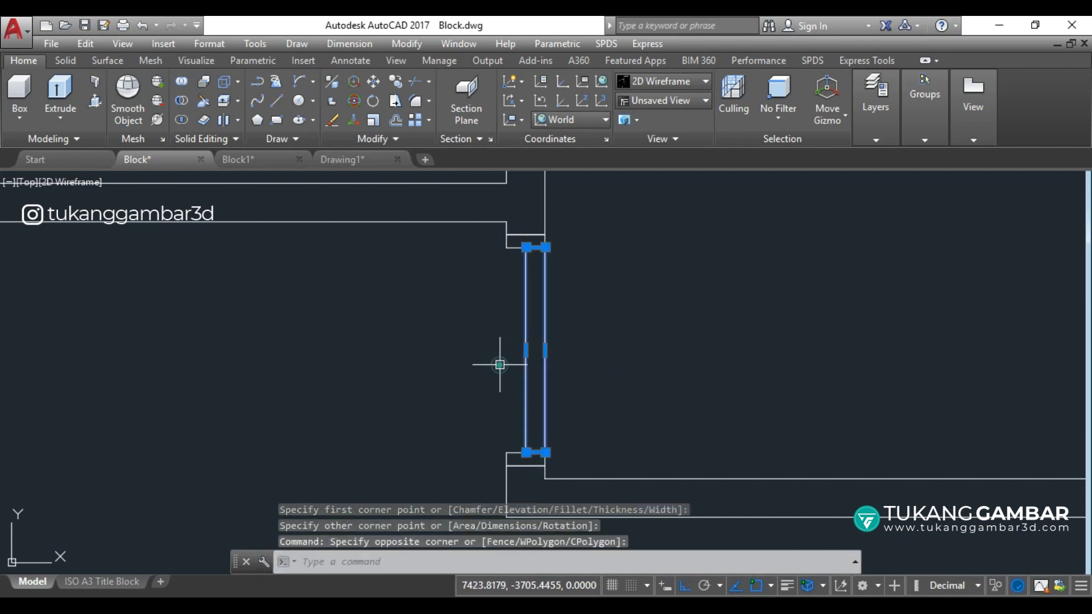
pyautogui.click(373, 101)
pyautogui.click(545, 454)
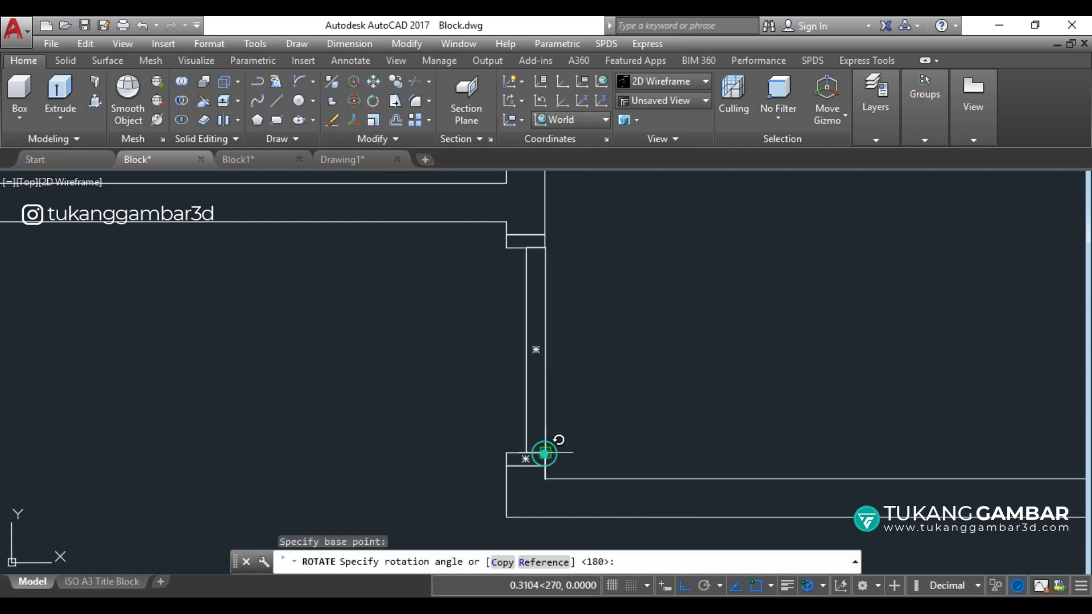
pyautogui.click(548, 487)
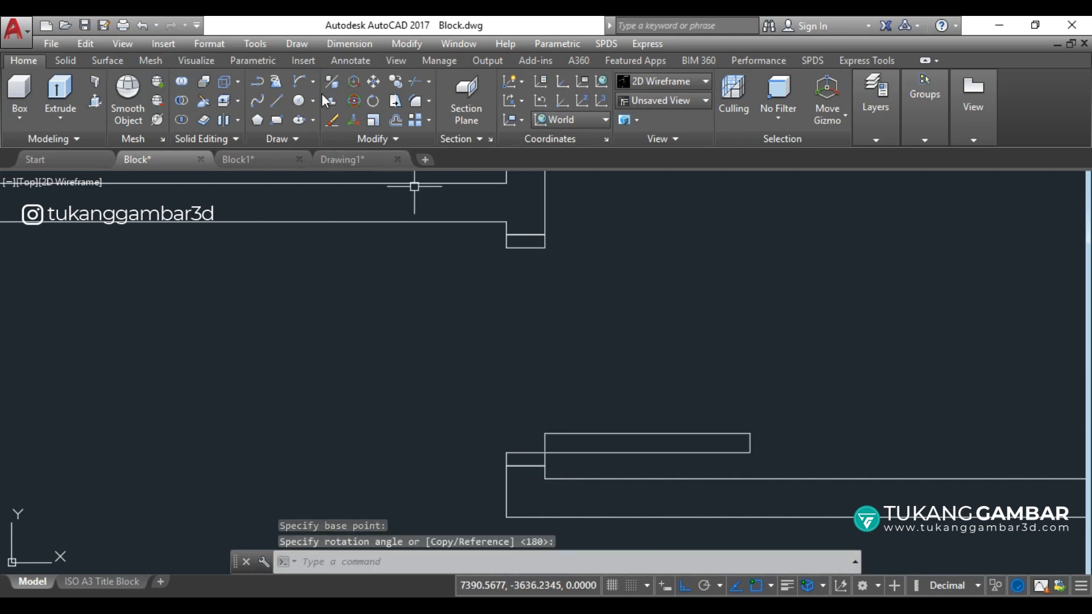
# - Draw the door swing as a Start, End, Direction arc from the upper frame's lower-right corner to the leaf's lower-right corner
pyautogui.click(311, 83)
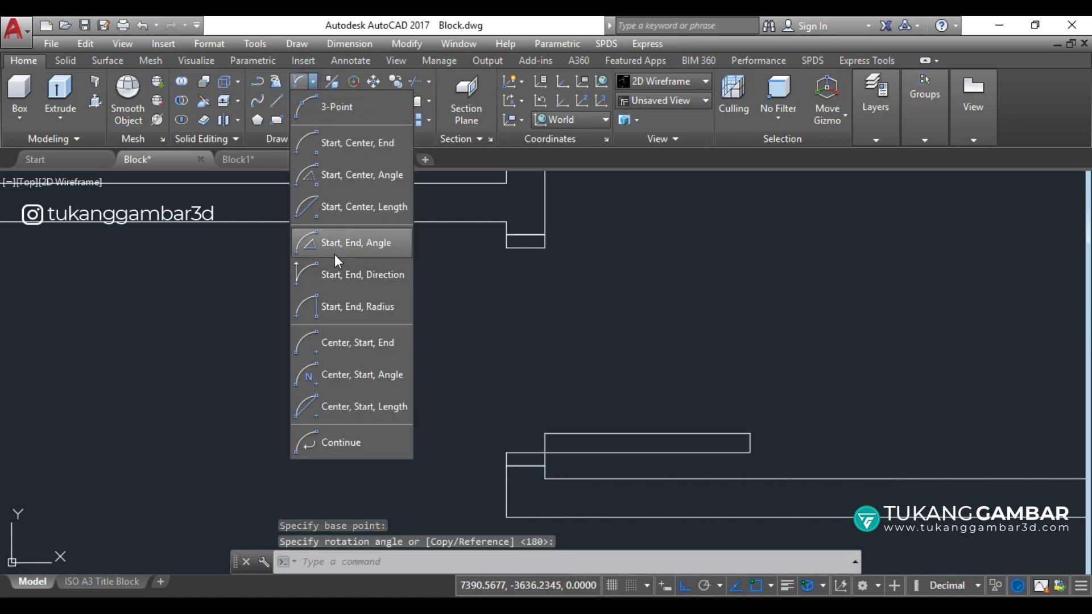
pyautogui.click(335, 283)
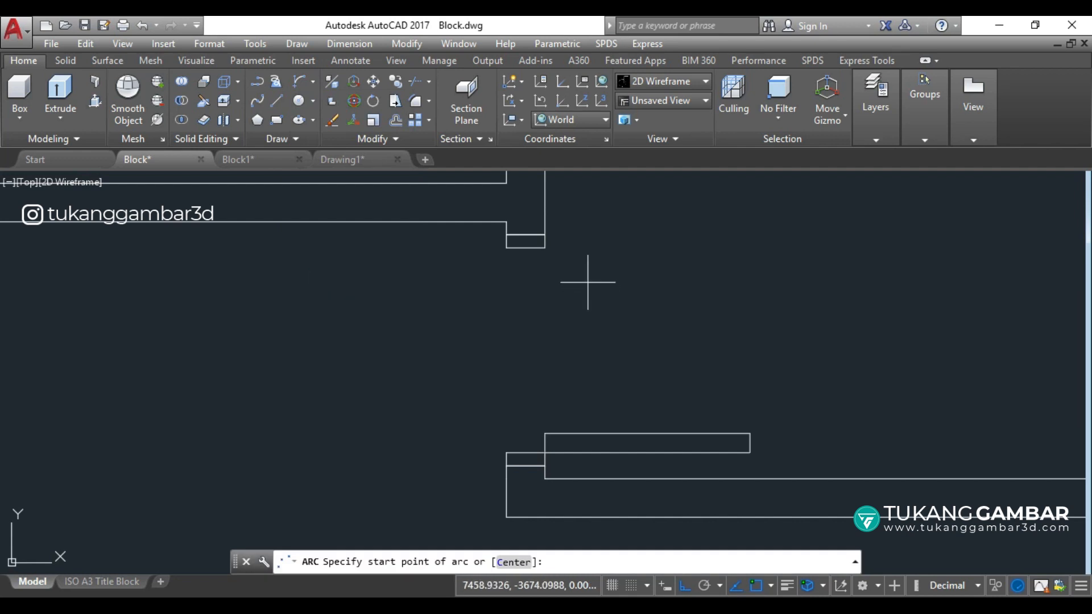
pyautogui.click(546, 247)
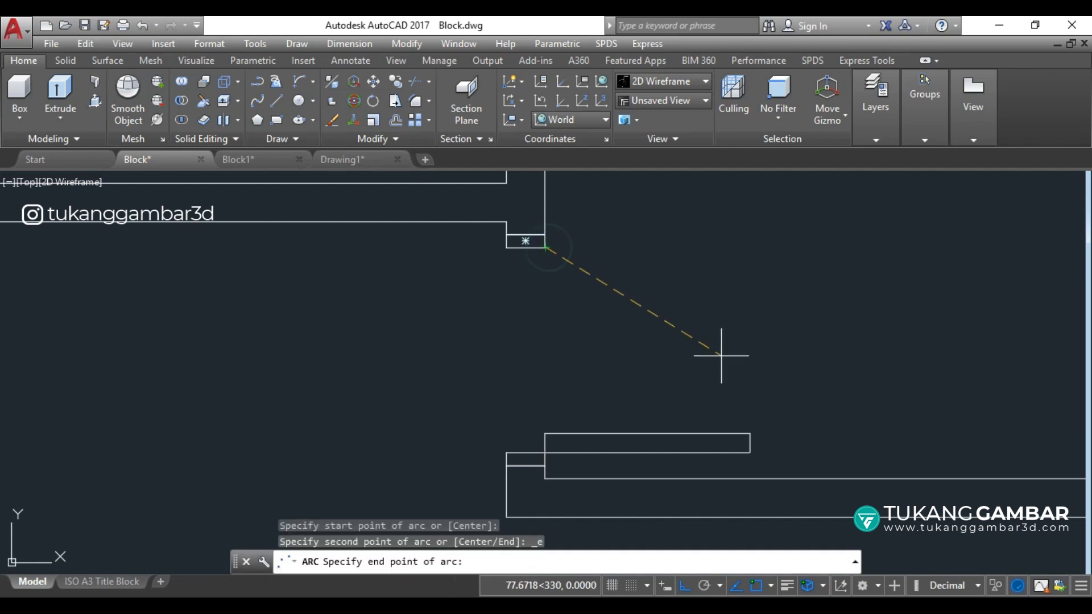
pyautogui.click(750, 453)
pyautogui.click(737, 343)
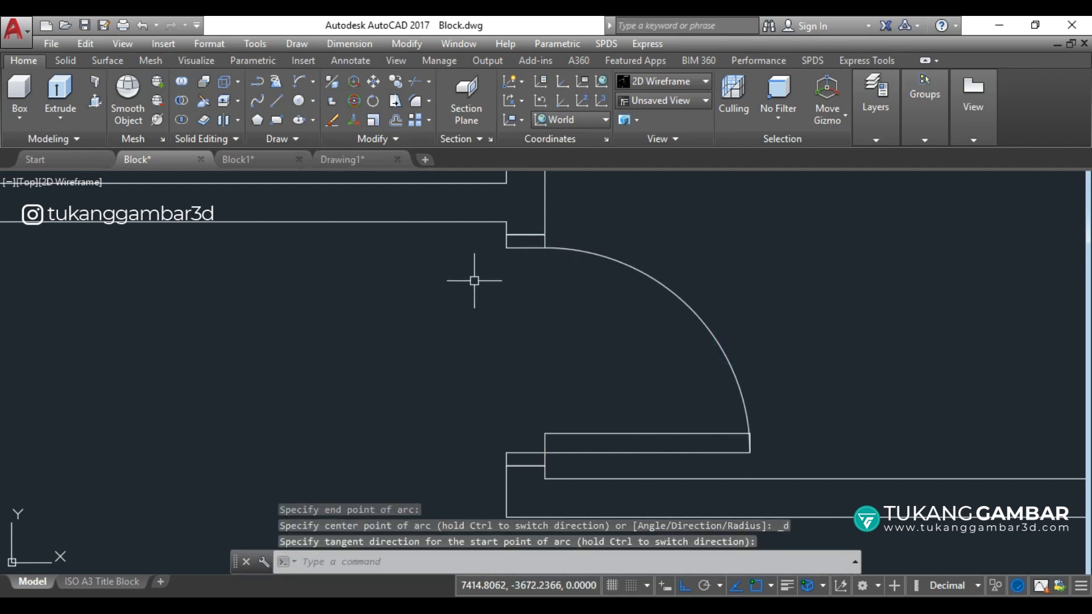
pyautogui.click(810, 243)
pyautogui.click(390, 452)
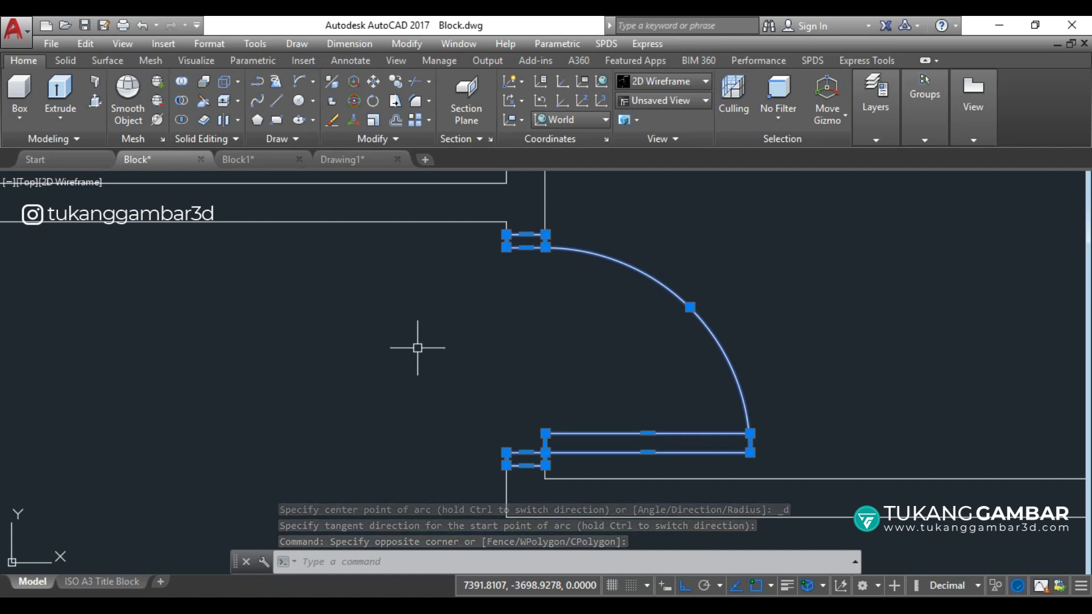
pyautogui.press('Escape')
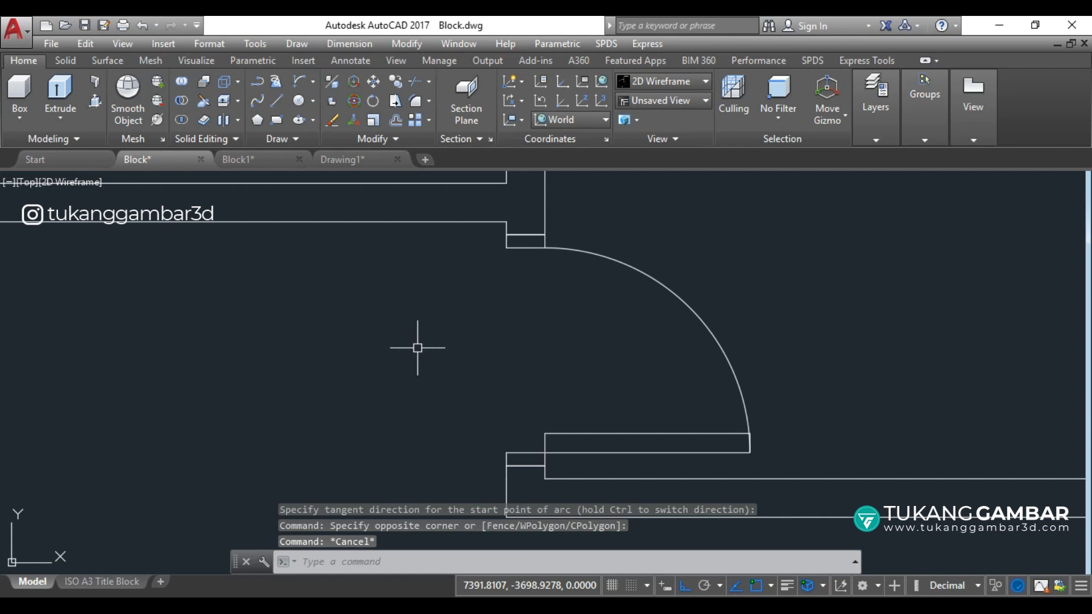
# - Start a block definition named Pintu with its base point at the lower-left corner of the lower door frame
pyautogui.press('Return')
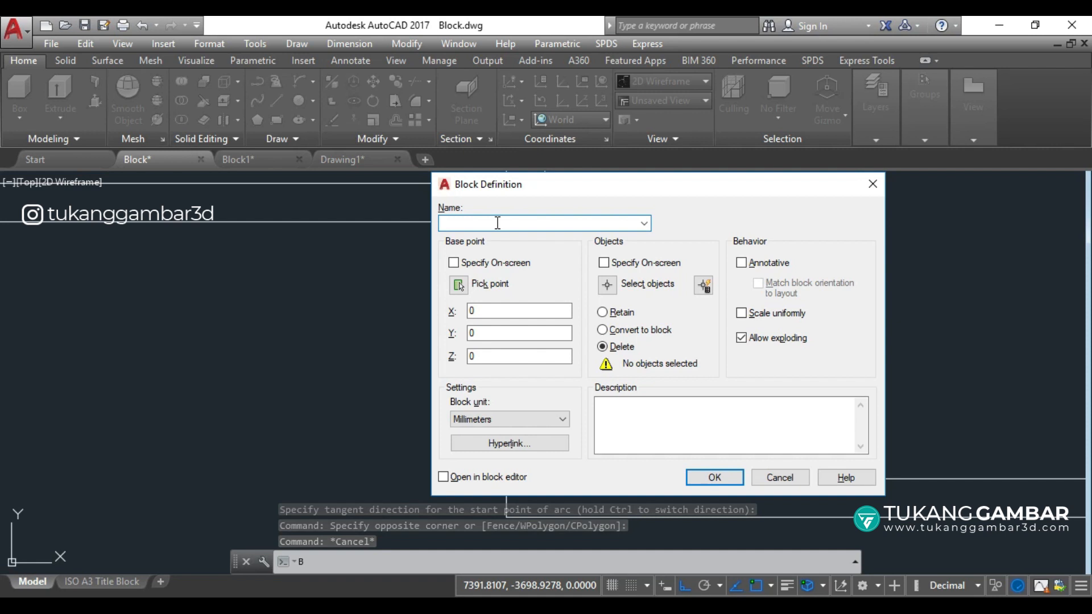
pyautogui.write('Pintu')
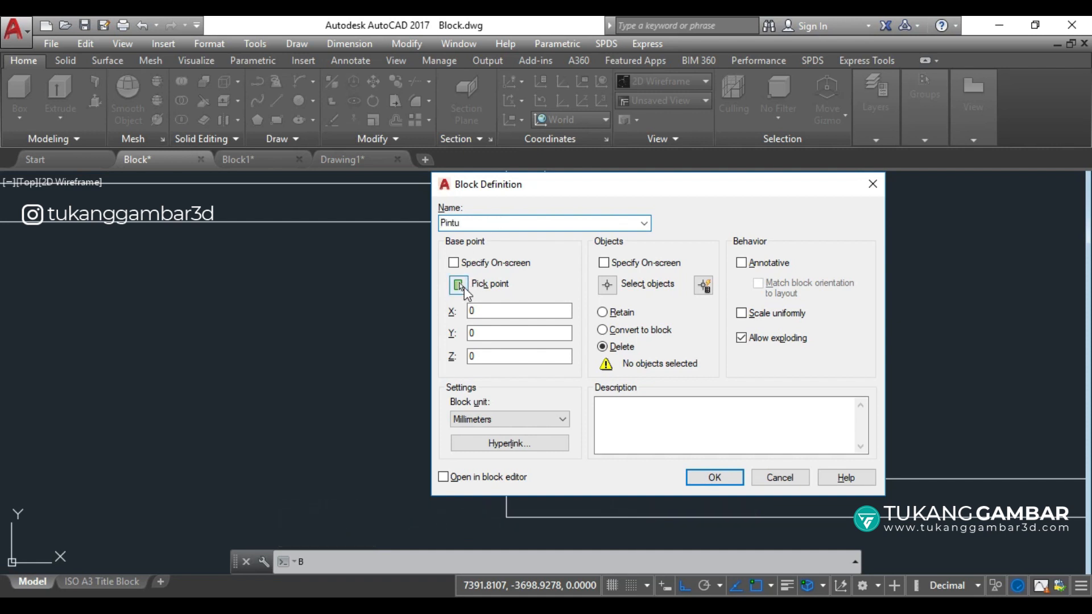
pyautogui.click(459, 285)
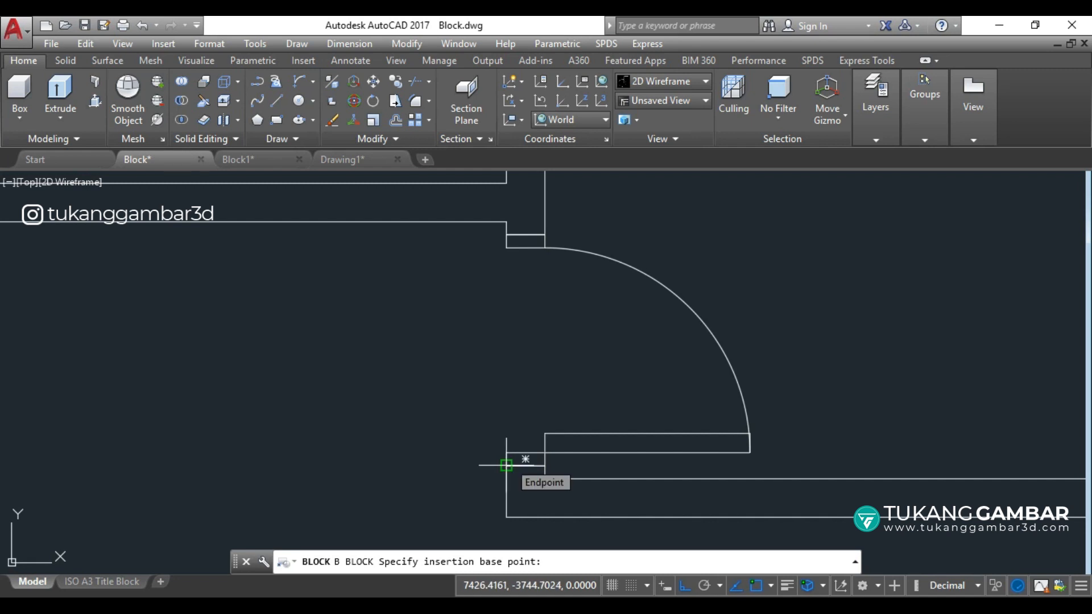
pyautogui.click(506, 465)
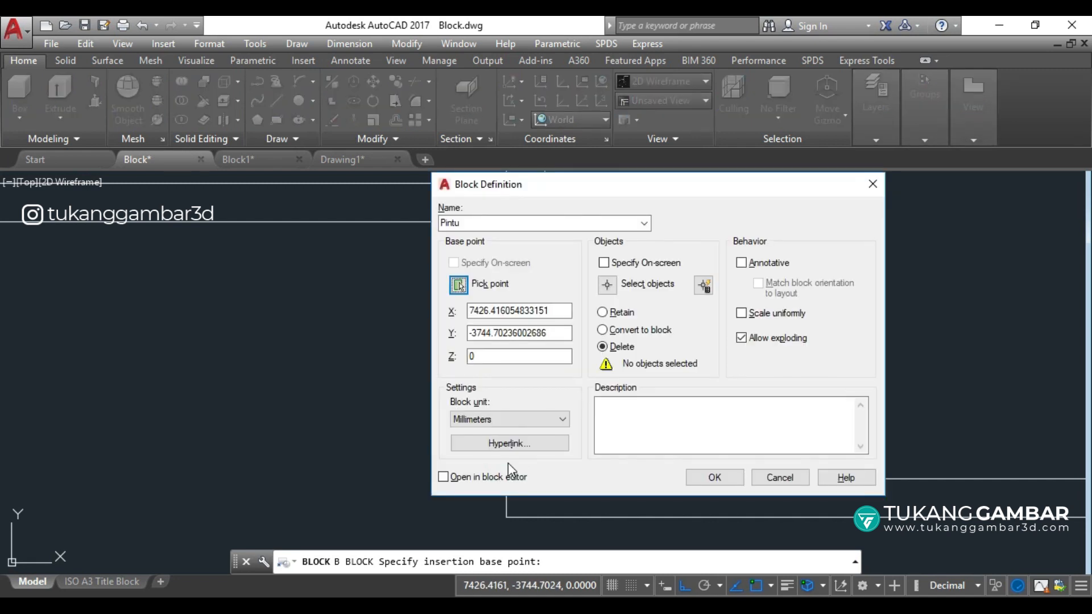
# - Select the swing arc, both door frames and the door leaf as the block's objects
pyautogui.click(606, 292)
pyautogui.click(804, 233)
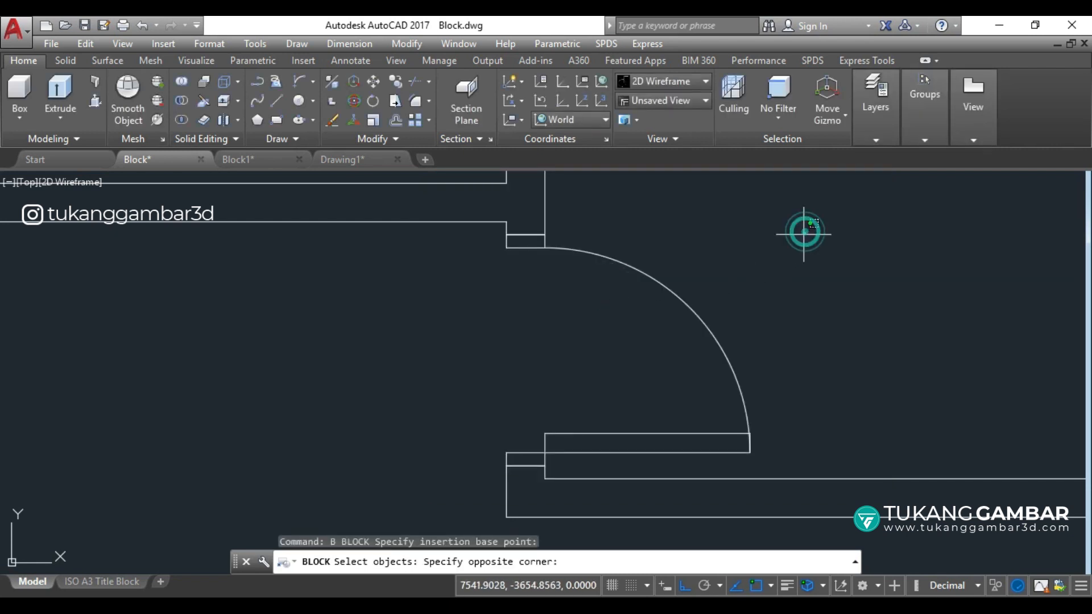
pyautogui.click(610, 381)
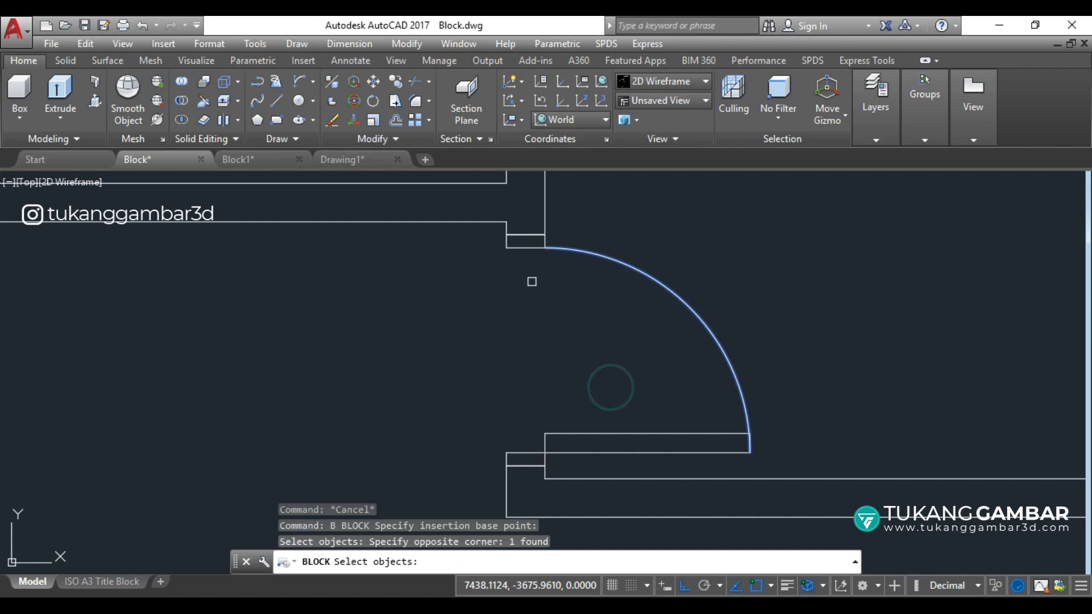
pyautogui.click(530, 246)
pyautogui.click(607, 410)
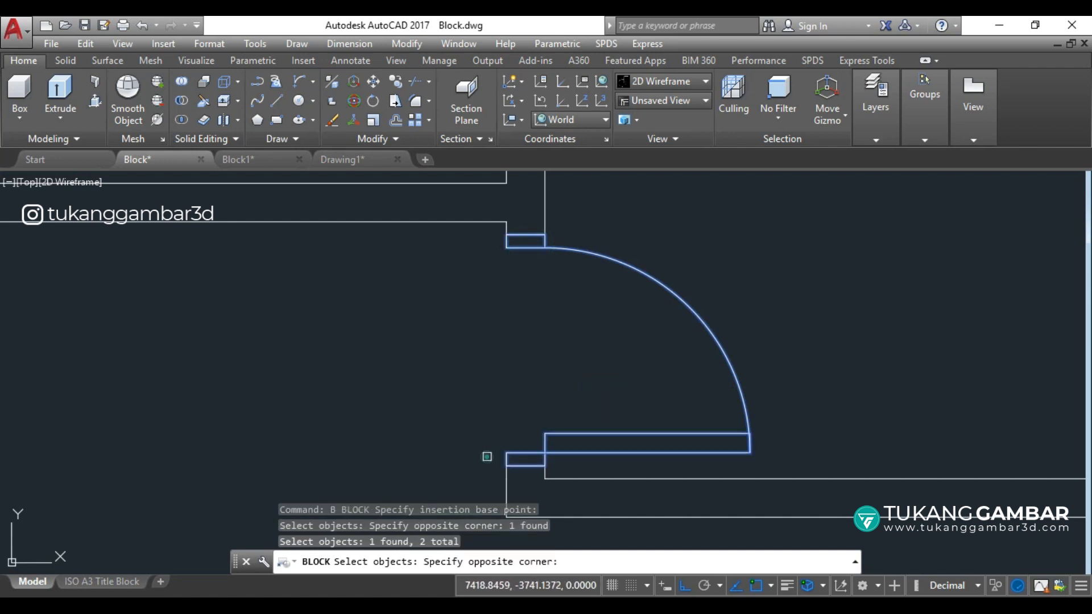
pyautogui.click(487, 457)
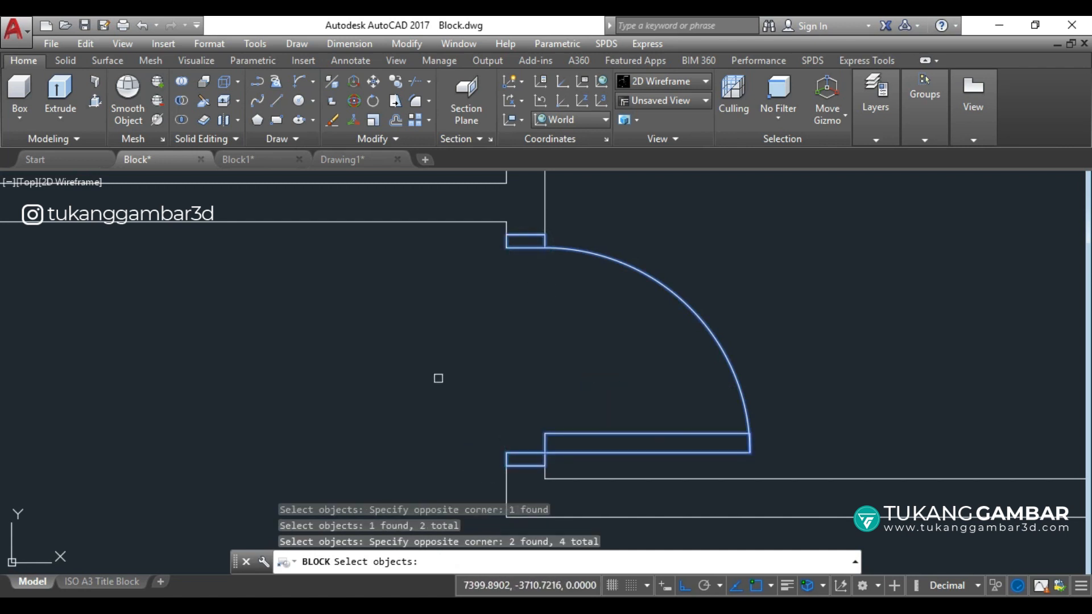
pyautogui.press('Return')
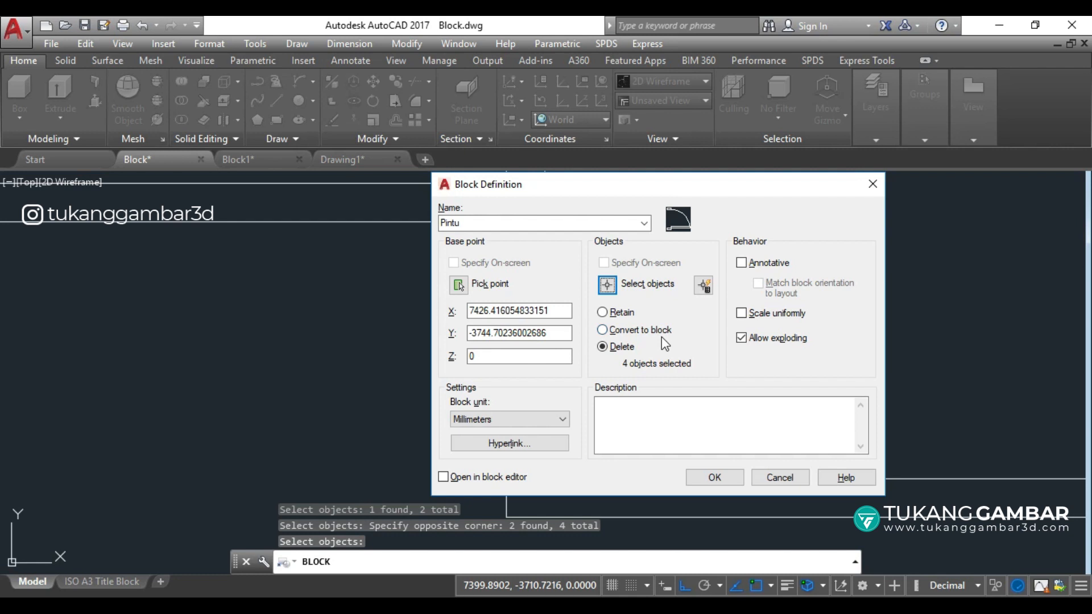
# - Set the source objects to Delete, leave the description empty and create the block
pyautogui.click(626, 312)
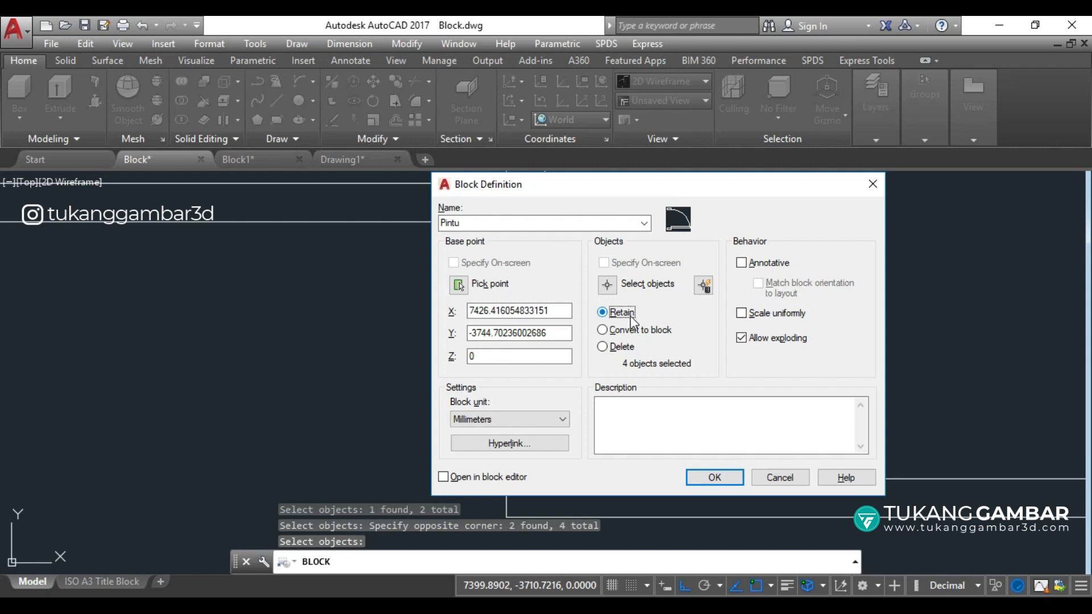
pyautogui.click(639, 331)
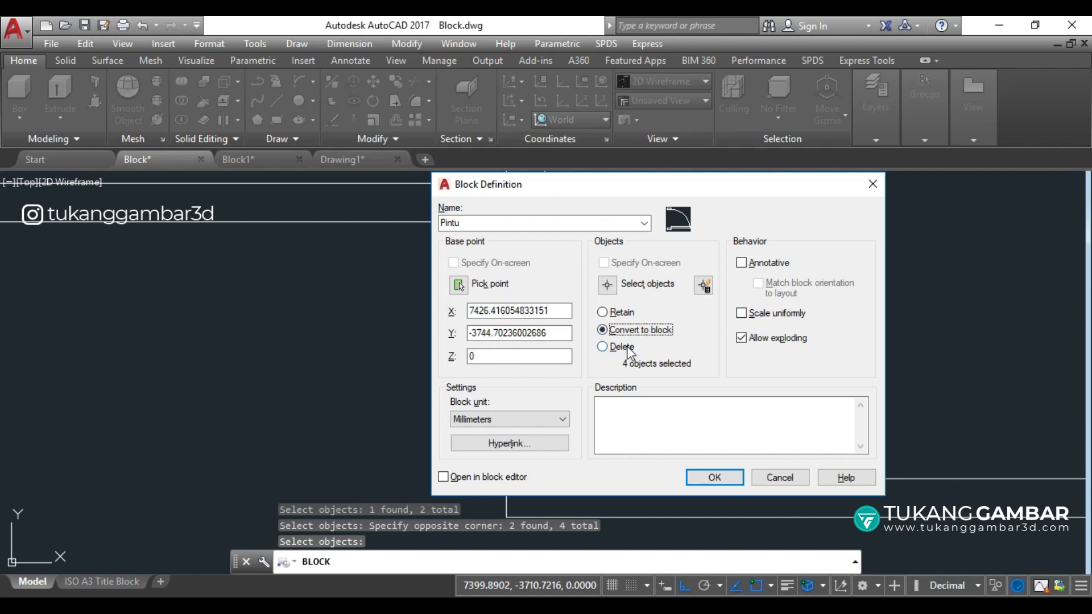
pyautogui.click(622, 346)
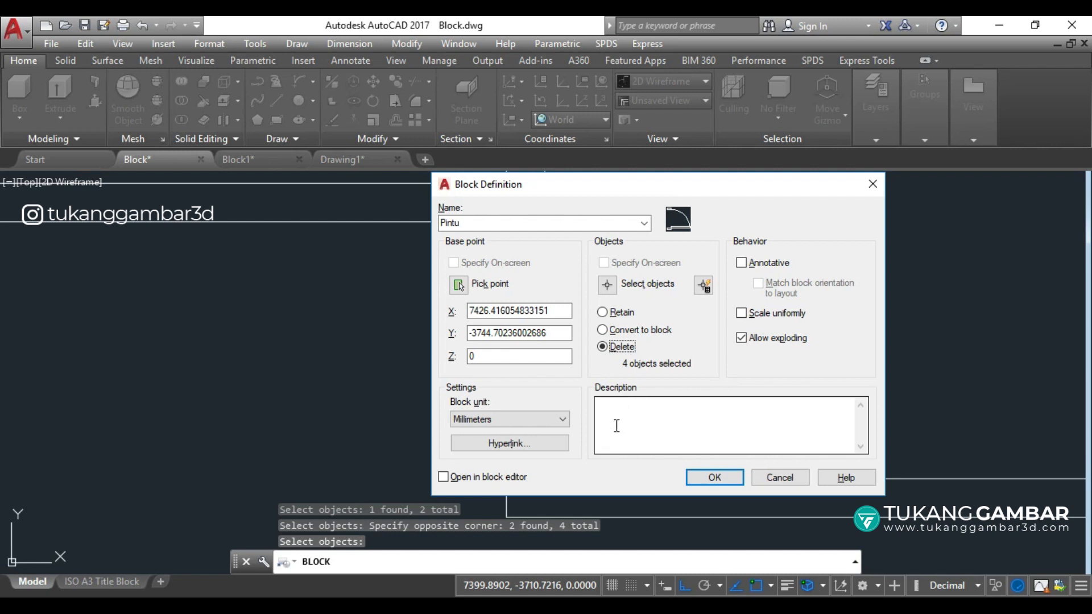
pyautogui.click(633, 418)
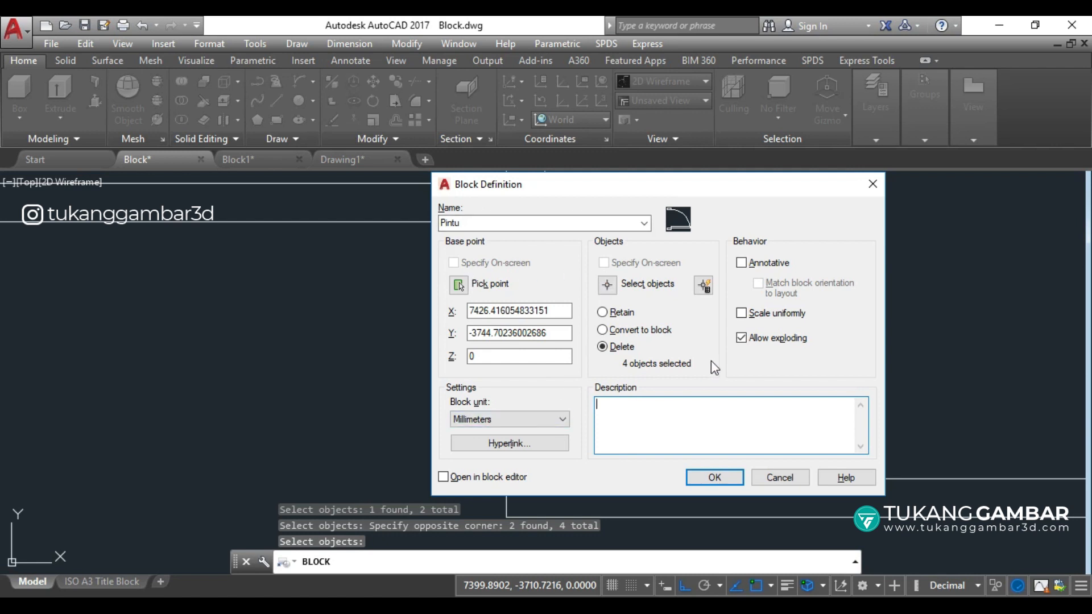
pyautogui.click(727, 478)
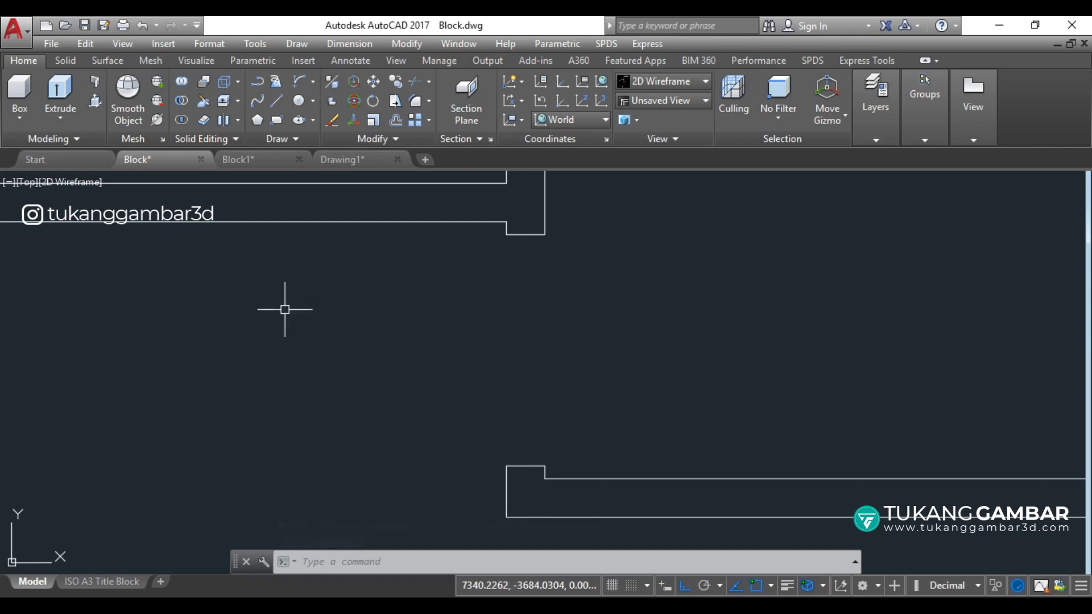
# - Insert the Pintu block into the entrance opening at the upper-left corner of the lower wall end
pyautogui.click(299, 61)
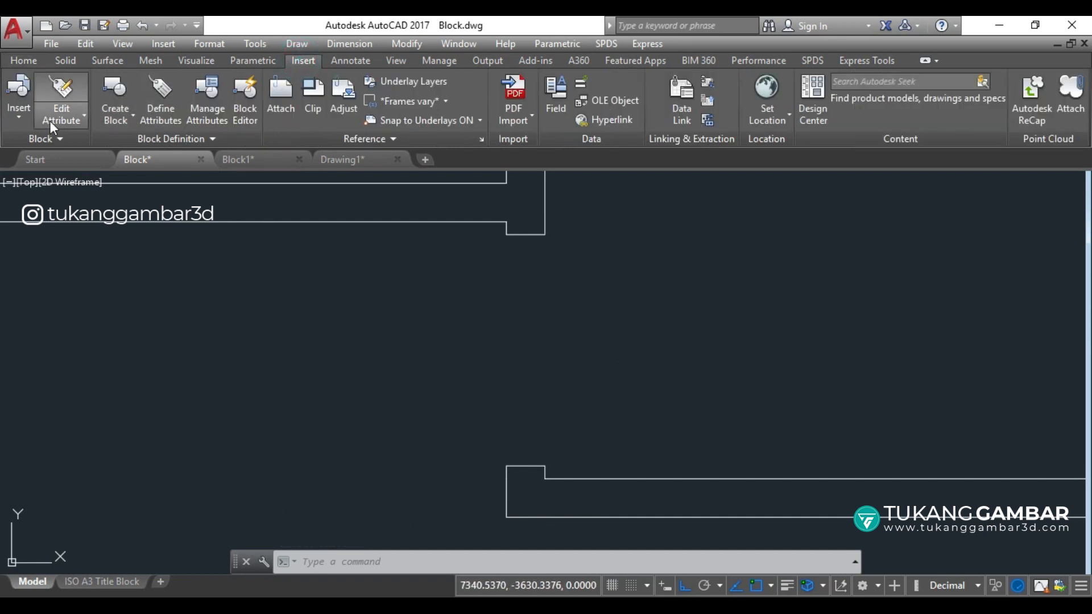
pyautogui.click(19, 109)
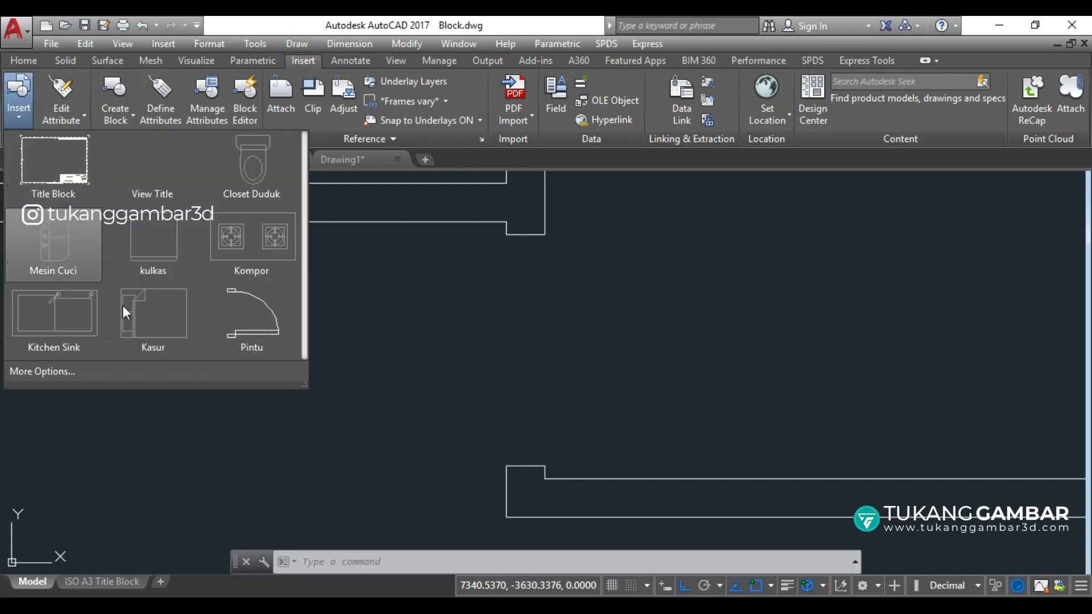
pyautogui.click(231, 315)
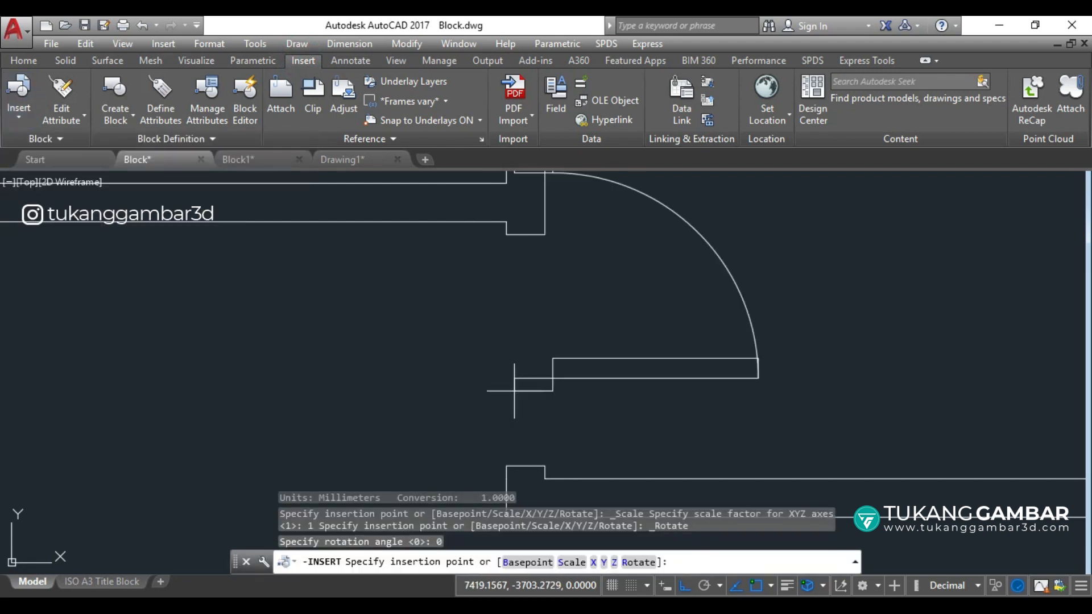
pyautogui.click(506, 465)
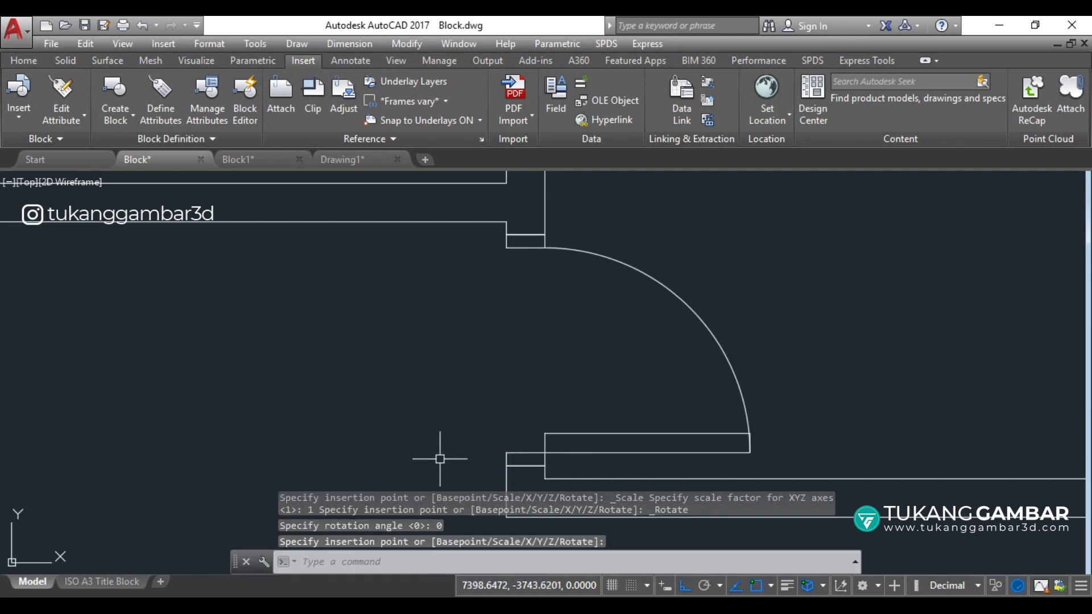
# - Insert another Pintu block at the lower-right corner of the wall stub between the two bedroom door openings
pyautogui.scroll(-3, 470, 428)
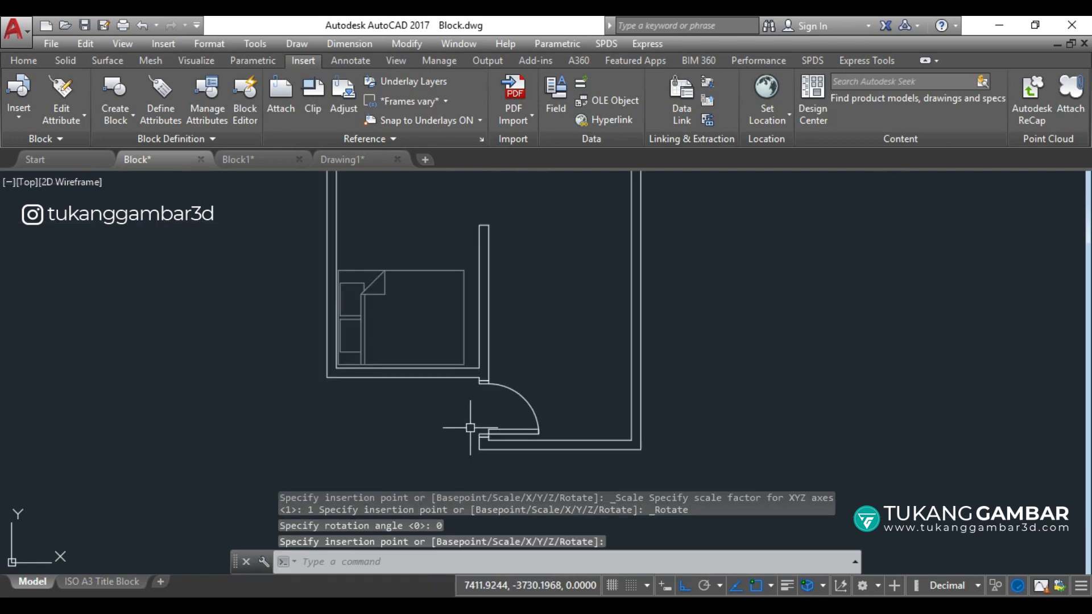
pyautogui.scroll(5, 472, 244)
pyautogui.scroll(2, 473, 244)
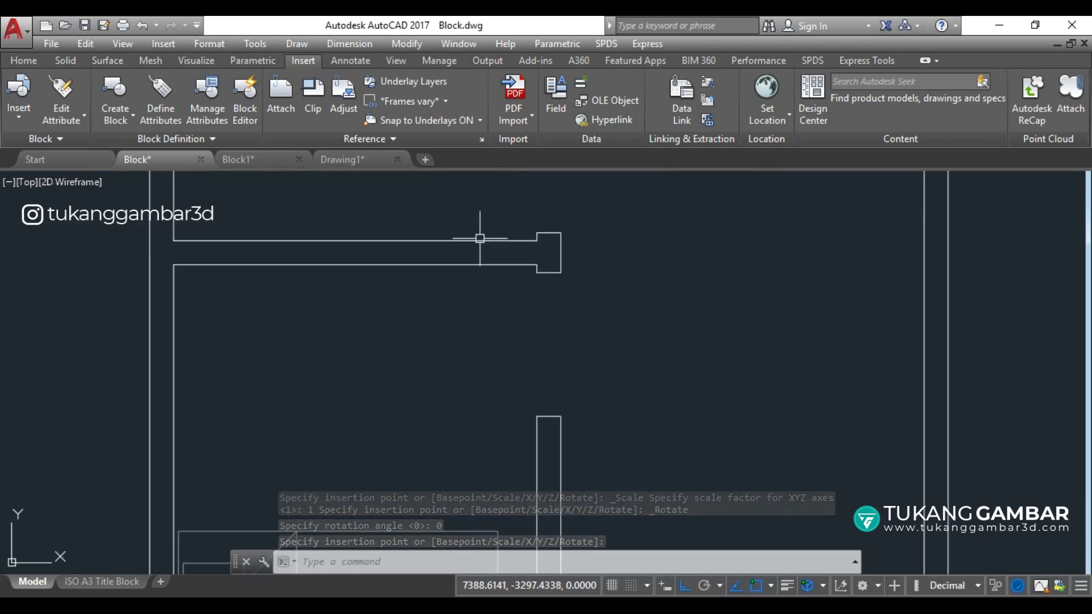
pyautogui.click(8, 121)
pyautogui.click(253, 328)
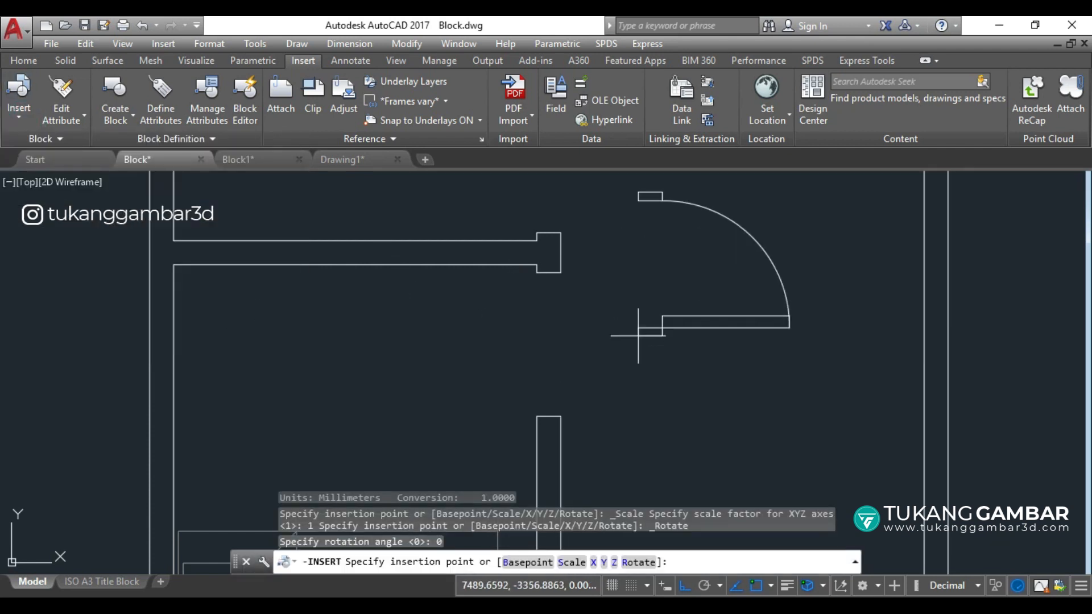
pyautogui.click(562, 271)
# - Rotate the new door block to the 180° direction about its insertion point so it fills the lower bedroom opening
pyautogui.click(636, 215)
pyautogui.click(611, 290)
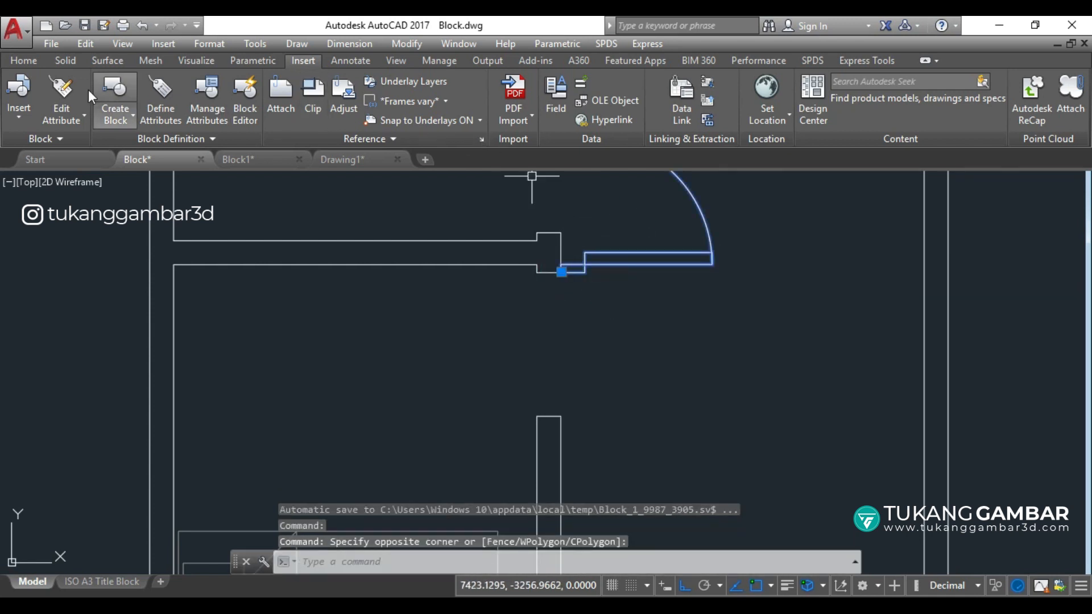
pyautogui.click(31, 61)
pyautogui.click(369, 101)
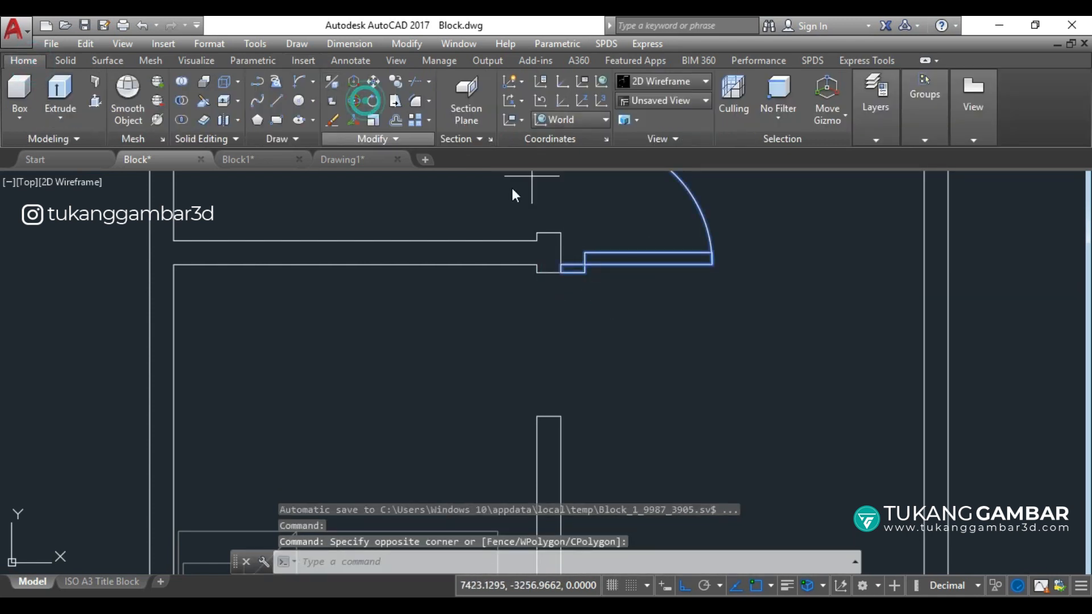
pyautogui.click(560, 273)
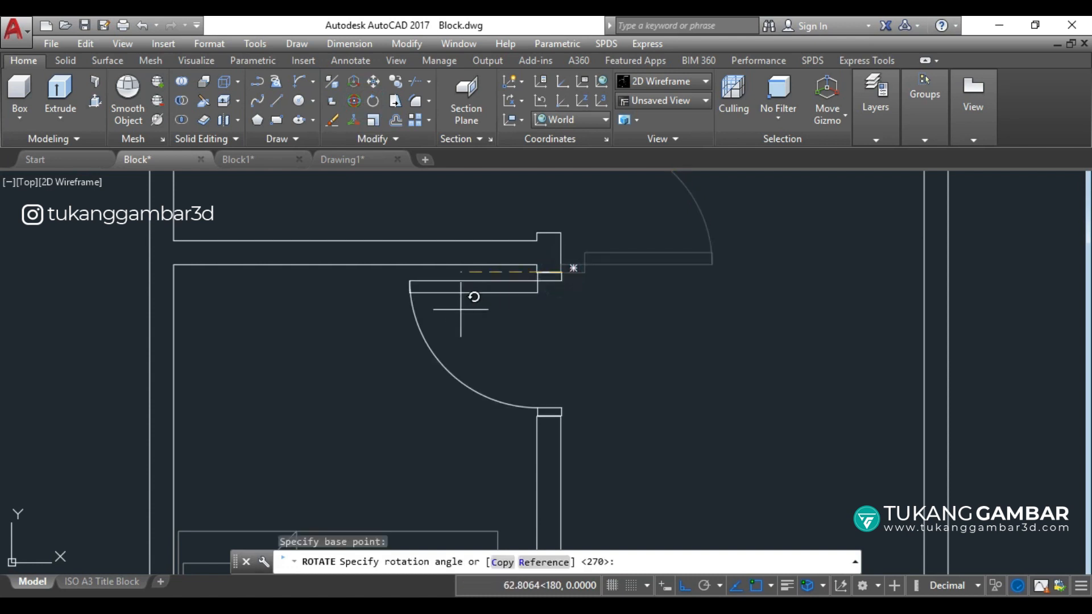
pyautogui.click(447, 299)
# - Mirror the bedroom door across a horizontal line through the wall stub's right-edge midpoint into the upper opening, keeping the original
pyautogui.scroll(-2, 435, 392)
pyautogui.moveTo(480, 369); pyautogui.dragTo(458, 425, button='middle')
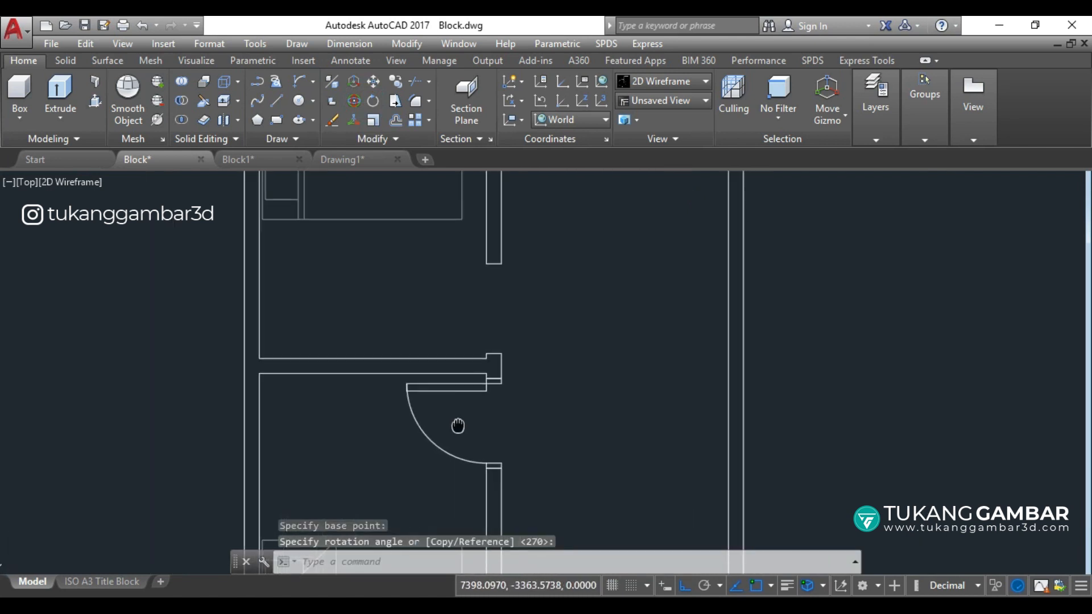
pyautogui.click(478, 418)
pyautogui.click(353, 433)
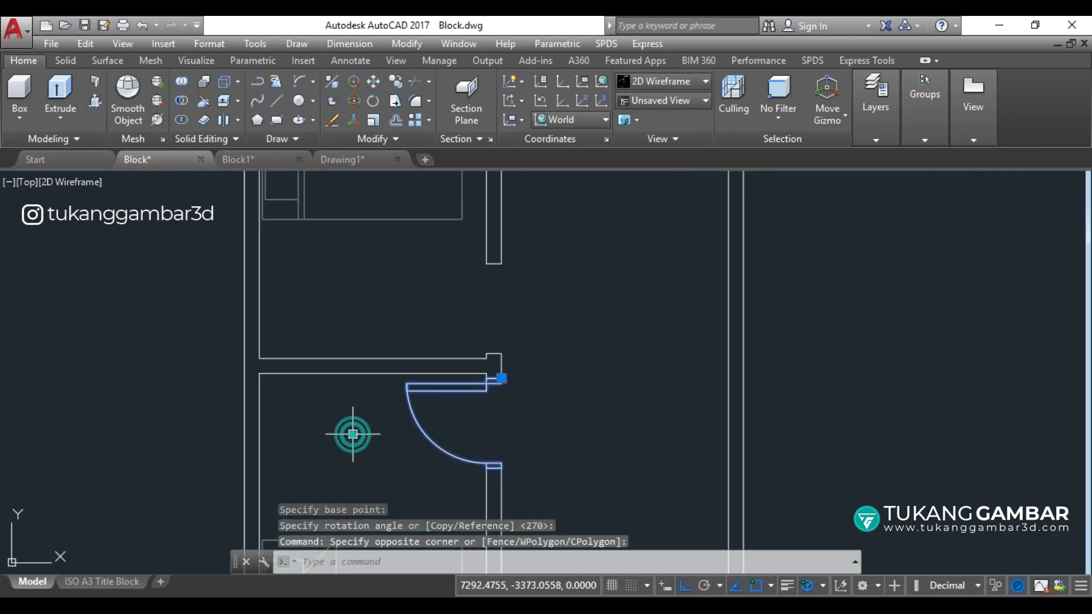
pyautogui.click(395, 140)
pyautogui.click(415, 160)
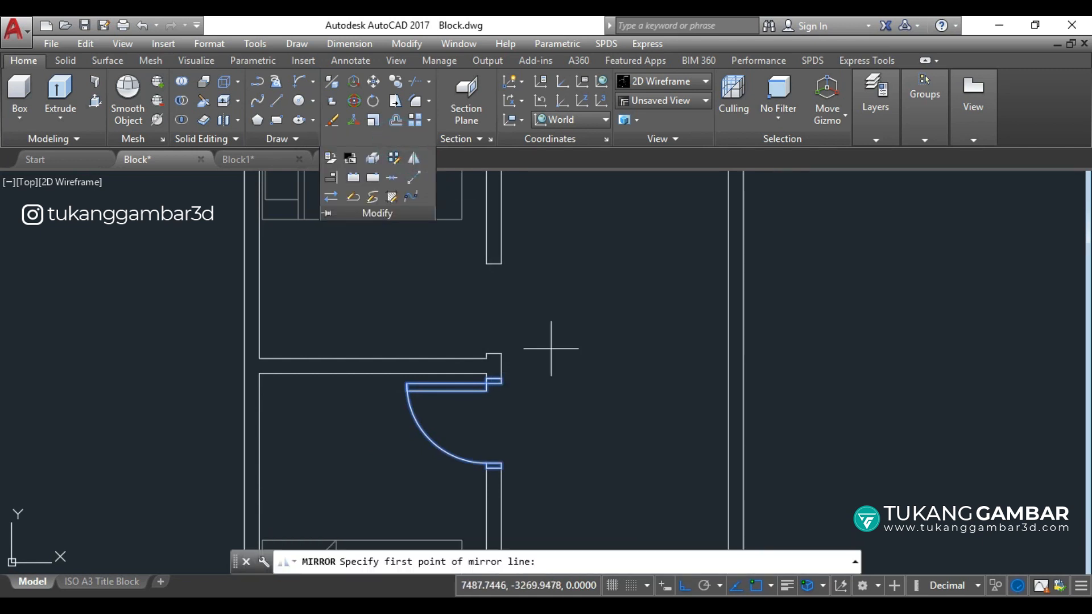
pyautogui.click(503, 365)
pyautogui.click(555, 367)
pyautogui.rightClick(567, 284)
pyautogui.click(588, 289)
# - Open the Pintu block definition for editing in the Block Editor
pyautogui.scroll(-3, 548, 236)
pyautogui.scroll(-2, 556, 385)
pyautogui.moveTo(555, 385); pyautogui.dragTo(536, 312, button='middle')
pyautogui.scroll(5, 523, 327)
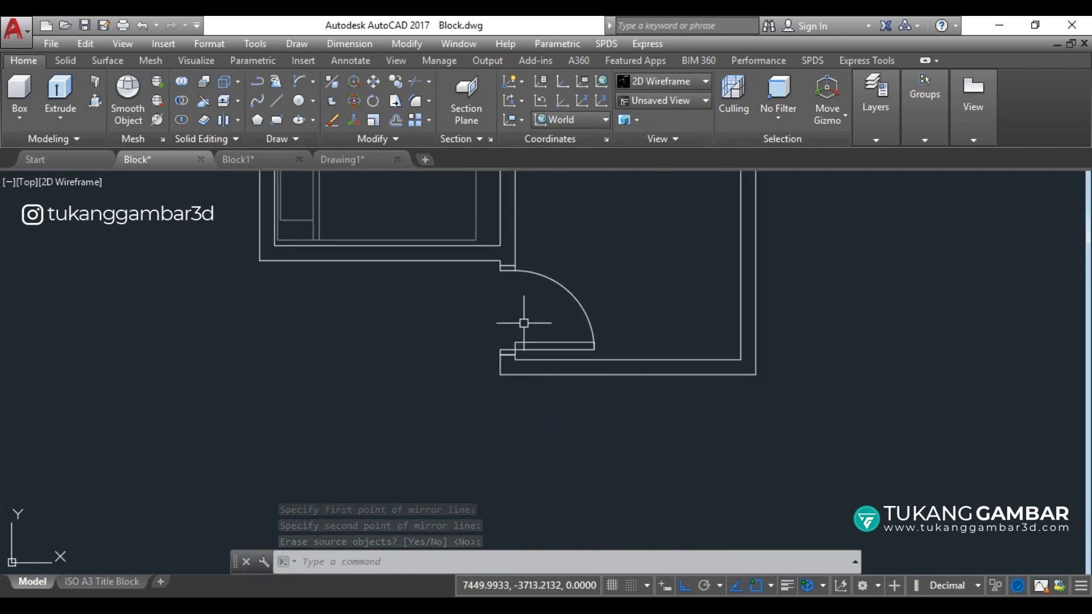
pyautogui.scroll(2, 523, 325)
pyautogui.moveTo(516, 324); pyautogui.dragTo(518, 337, button='middle')
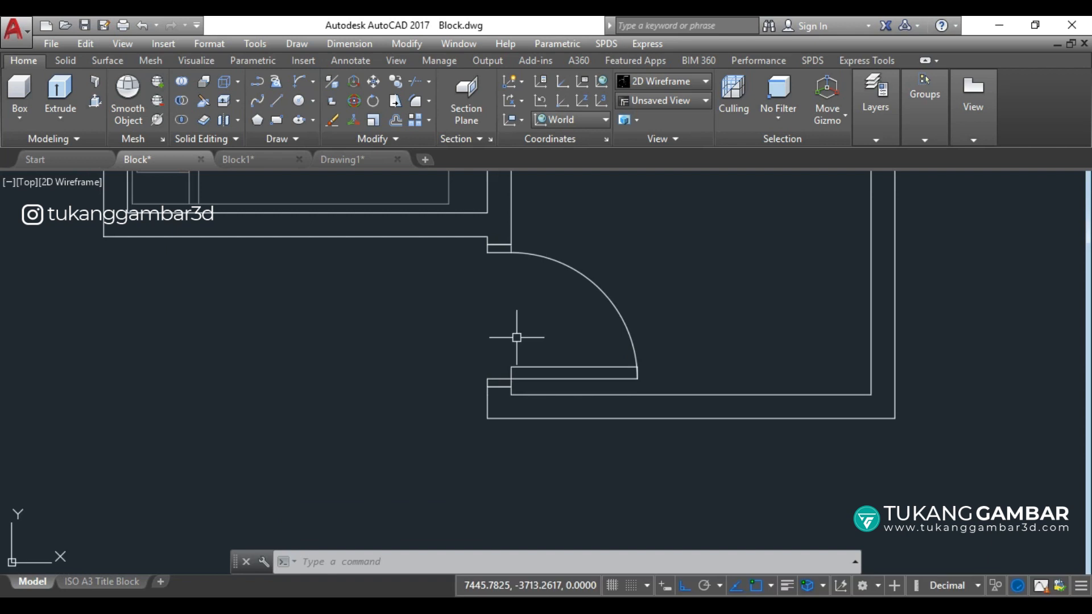
pyautogui.write('be')
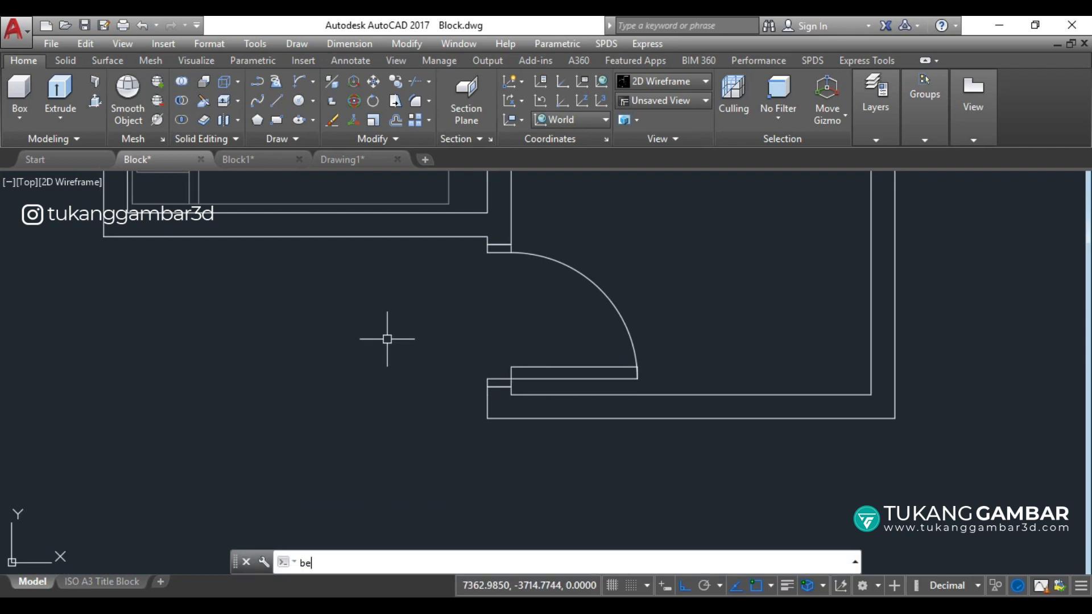
pyautogui.press('Return')
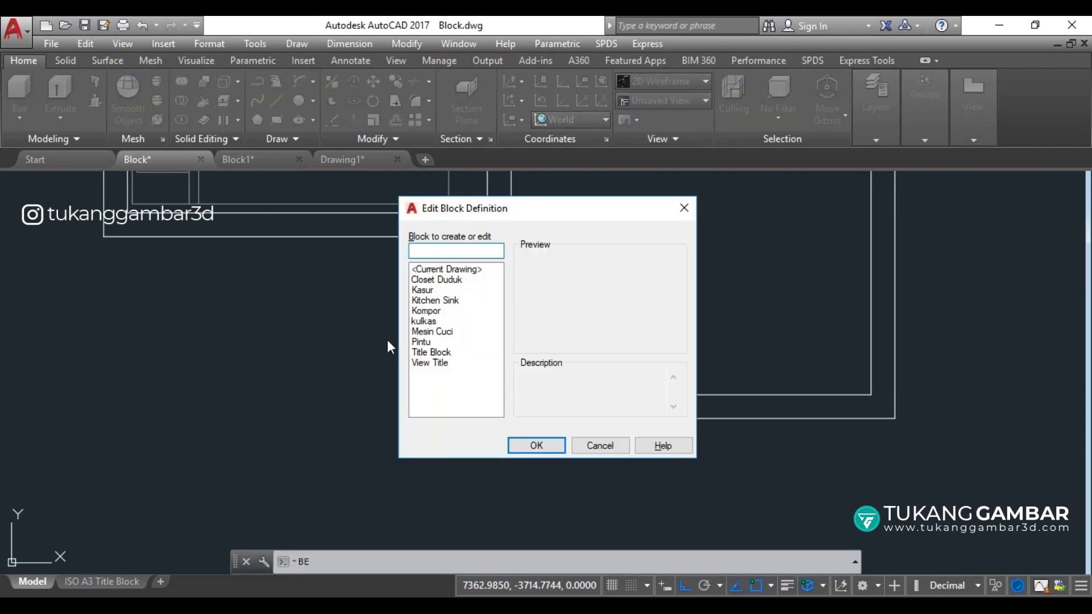
pyautogui.click(428, 342)
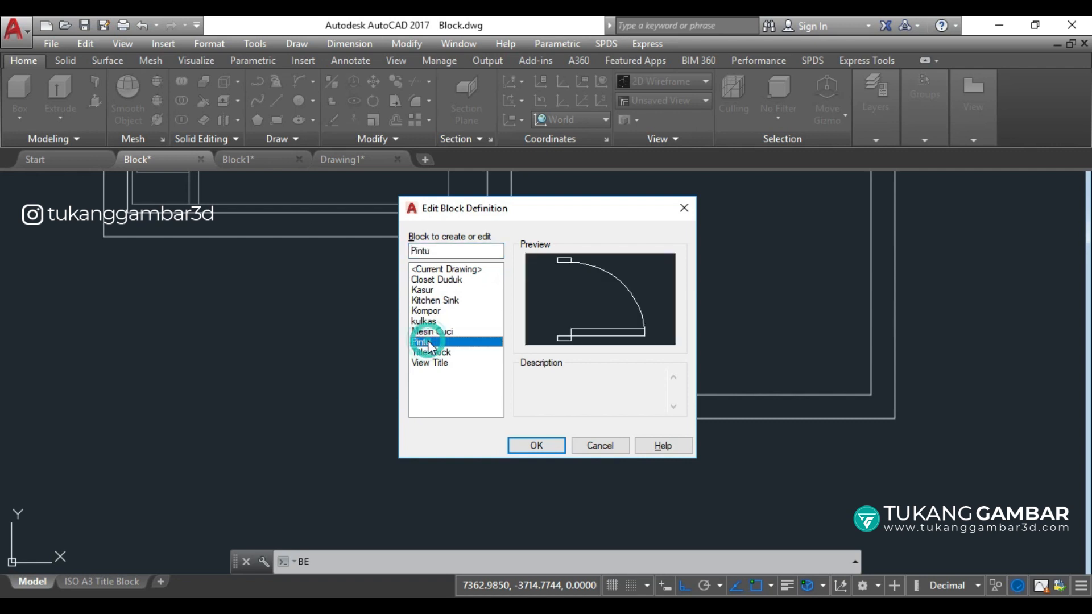
pyautogui.click(537, 444)
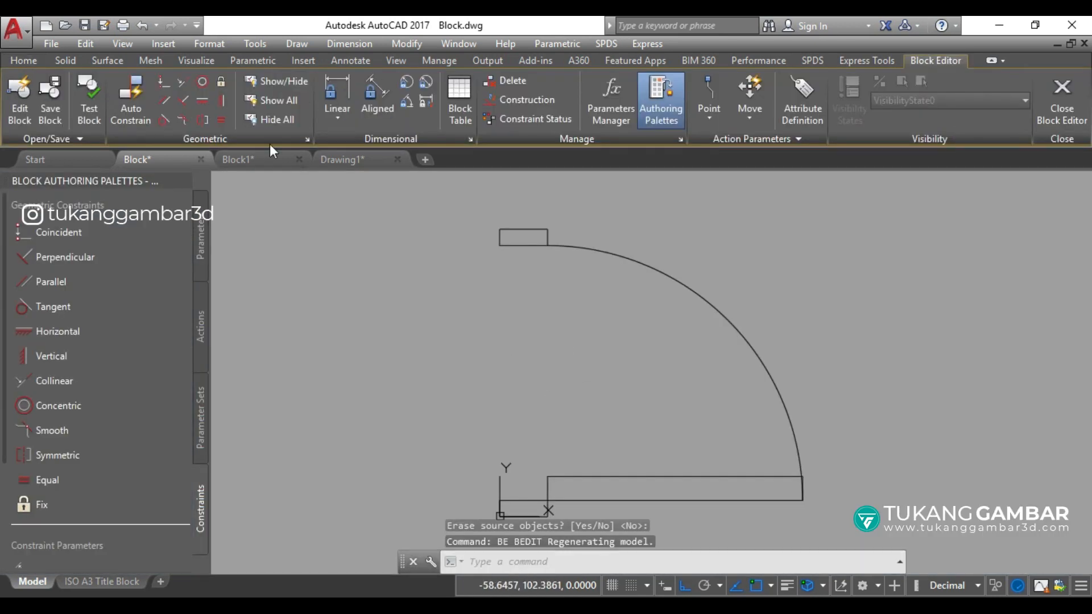
# - Draw a small rectangle standing on the door leaf's upper edge near its free end as the base of a handle
pyautogui.click(23, 60)
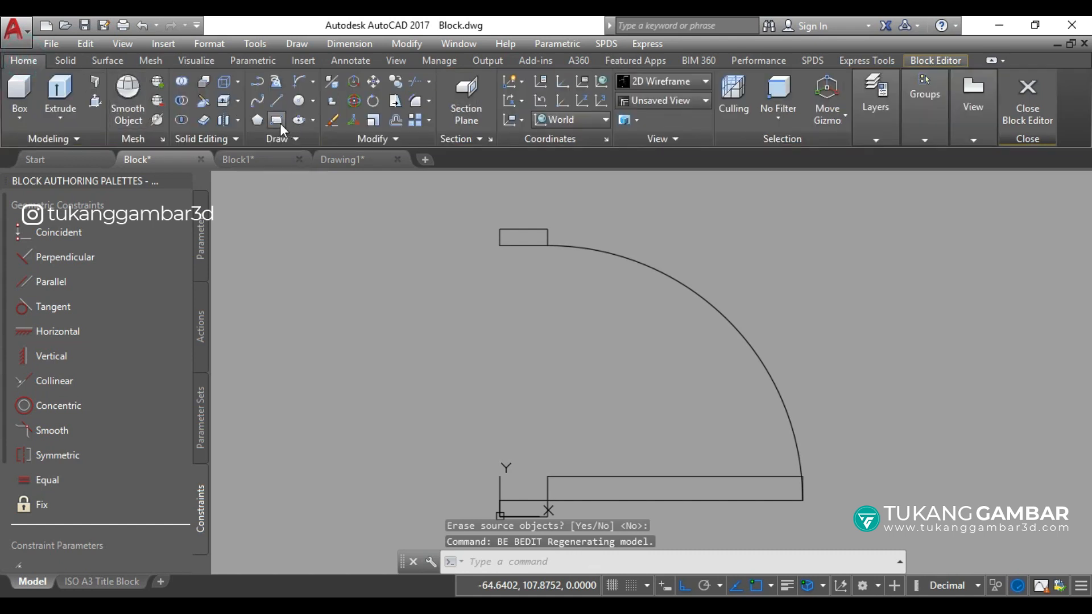
pyautogui.click(276, 119)
pyautogui.scroll(5, 702, 462)
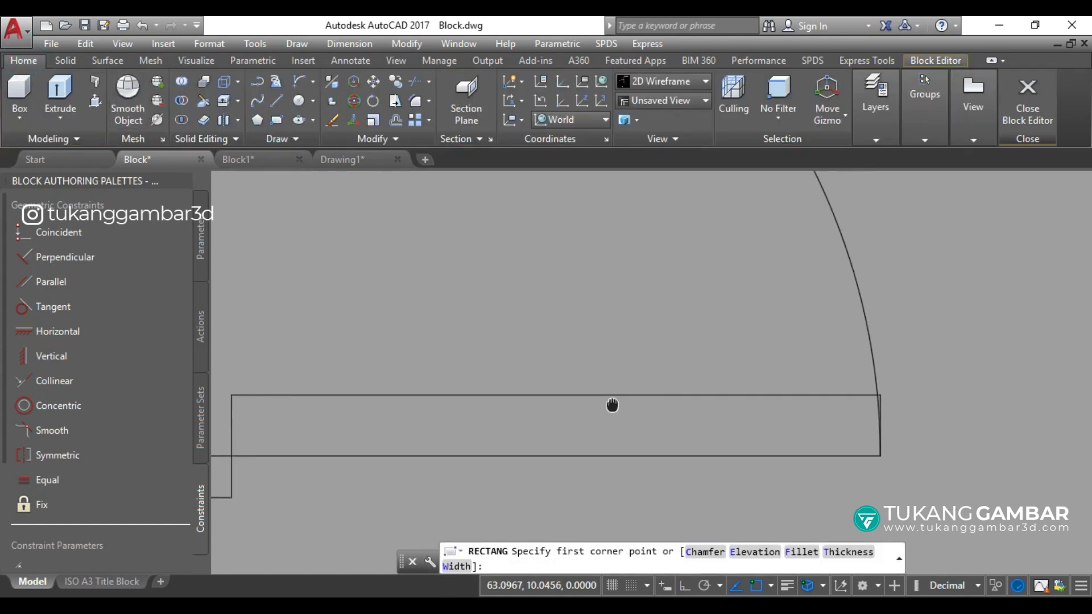
pyautogui.click(794, 393)
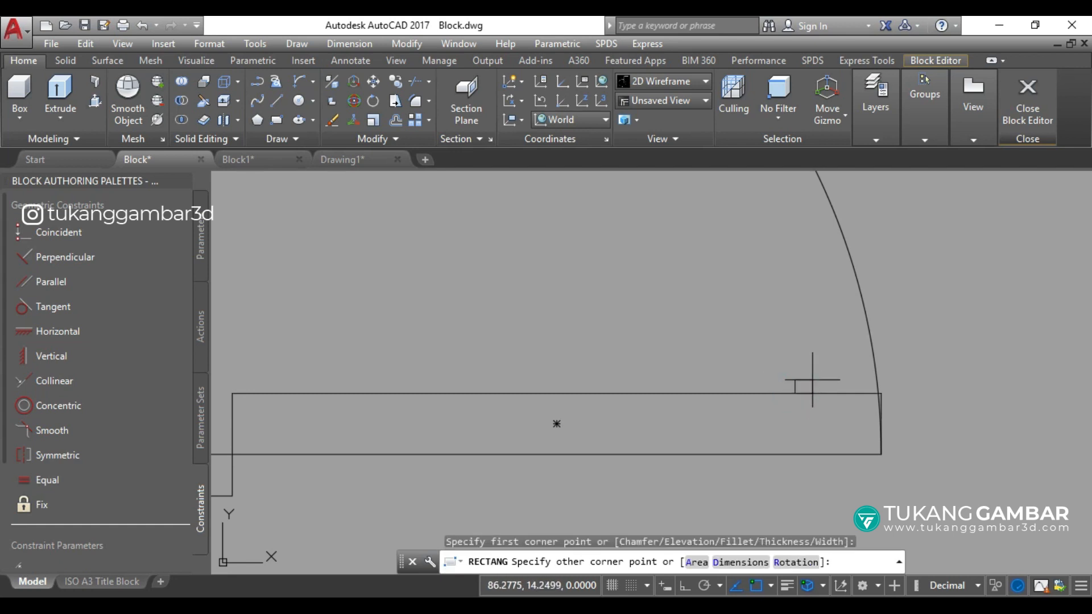
pyautogui.click(812, 379)
# - Draw a thin horizontal rectangle from the small rectangle's upper-right corner back toward the hinge side to form the handle bar
pyautogui.write('rec')
pyautogui.press('Return')
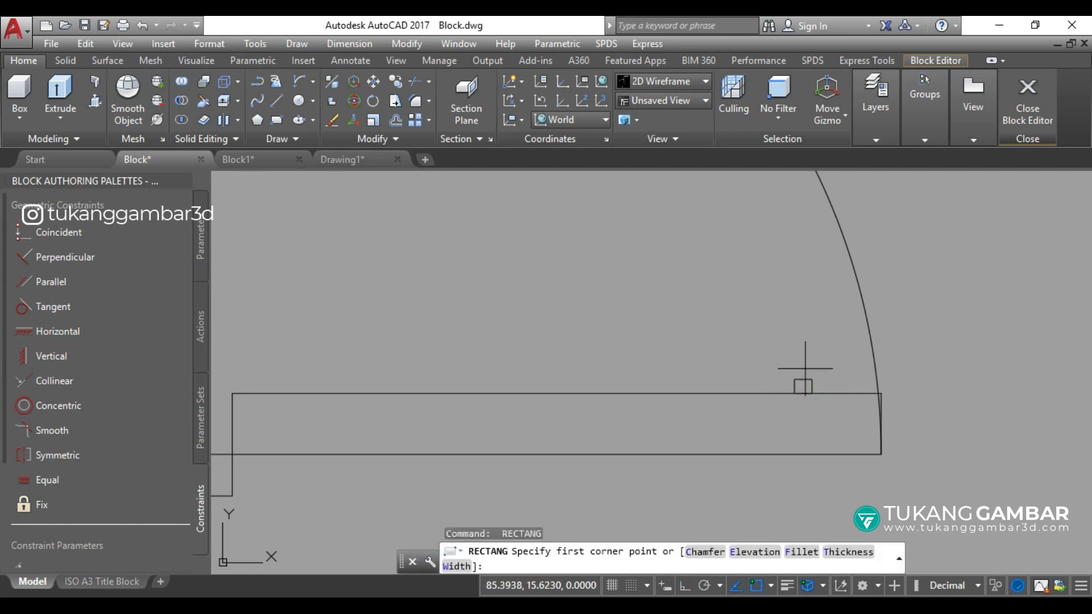
pyautogui.click(812, 380)
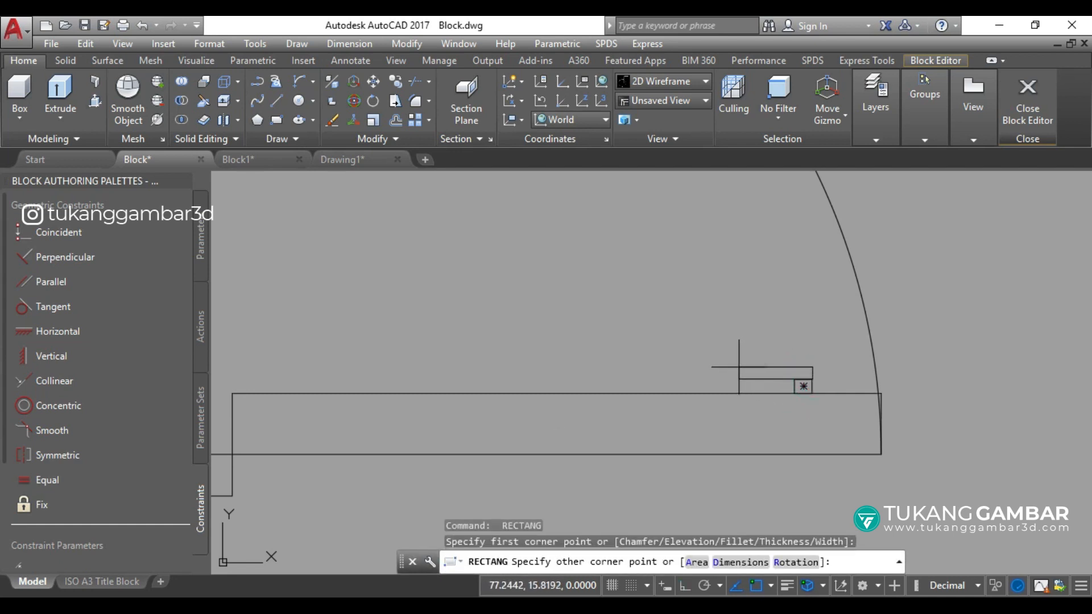
pyautogui.click(750, 370)
# - Mirror both handle rectangles across a horizontal line through the midpoint of the door leaf's free end, keeping the originals
pyautogui.click(819, 356)
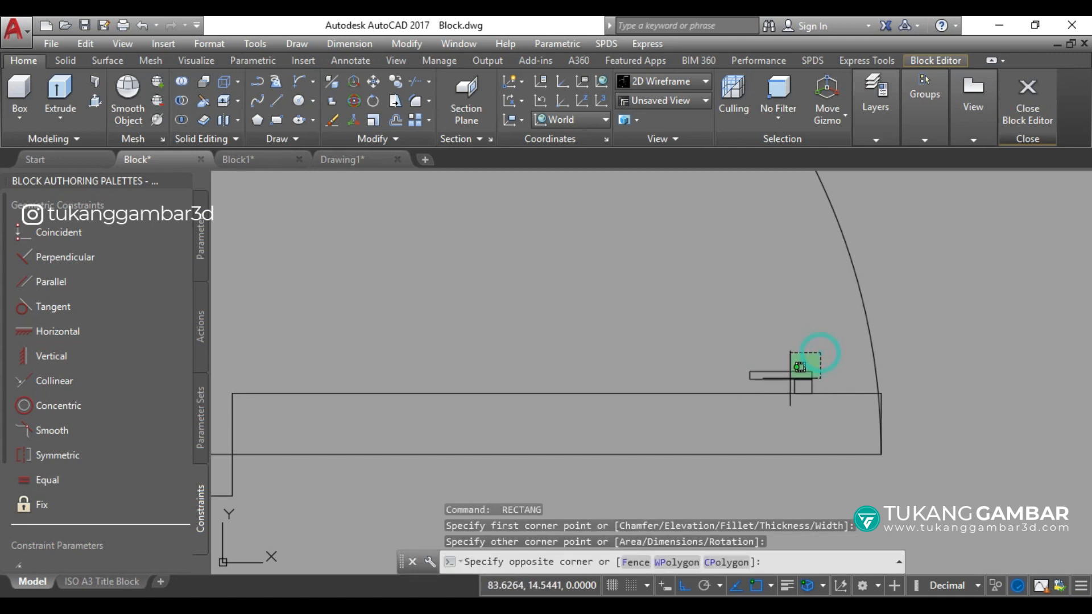
pyautogui.click(782, 386)
pyautogui.click(380, 141)
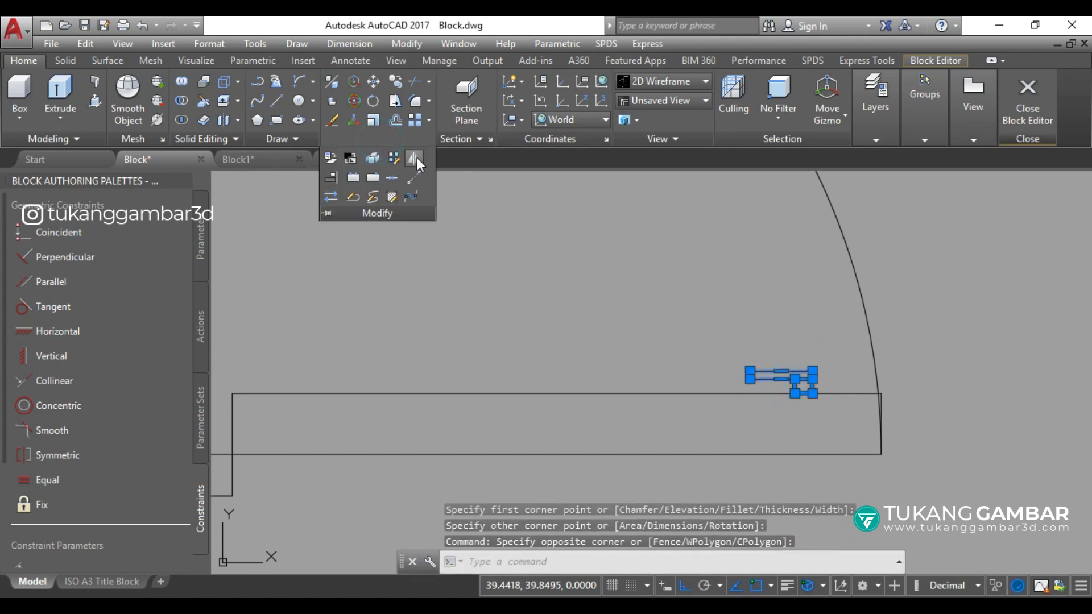
pyautogui.click(416, 158)
pyautogui.click(880, 420)
pyautogui.click(952, 427)
pyautogui.rightClick(947, 341)
pyautogui.click(959, 353)
# - Change the color of all objects in the door block to Color 40 in their properties
pyautogui.scroll(-5, 731, 325)
pyautogui.moveTo(702, 321); pyautogui.dragTo(683, 348, button='middle')
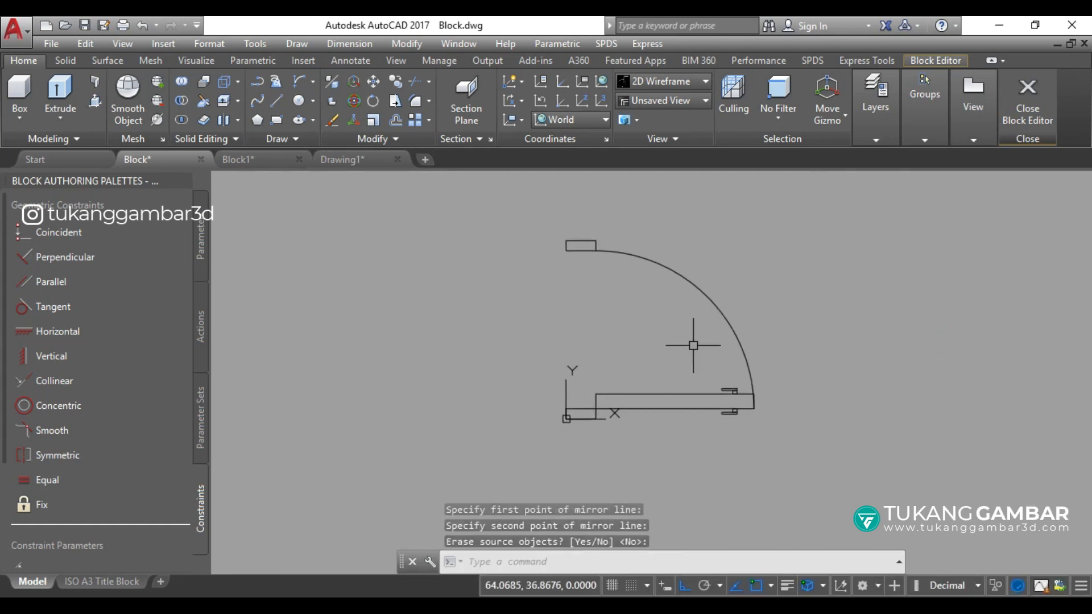
pyautogui.click(823, 224)
pyautogui.click(547, 460)
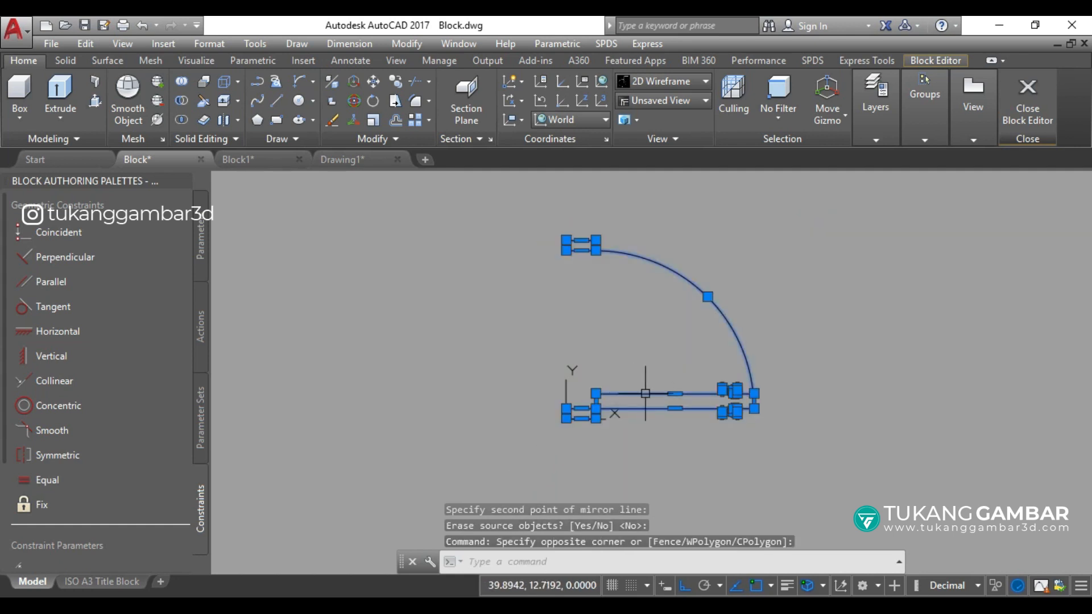
pyautogui.rightClick(644, 391)
pyautogui.click(712, 567)
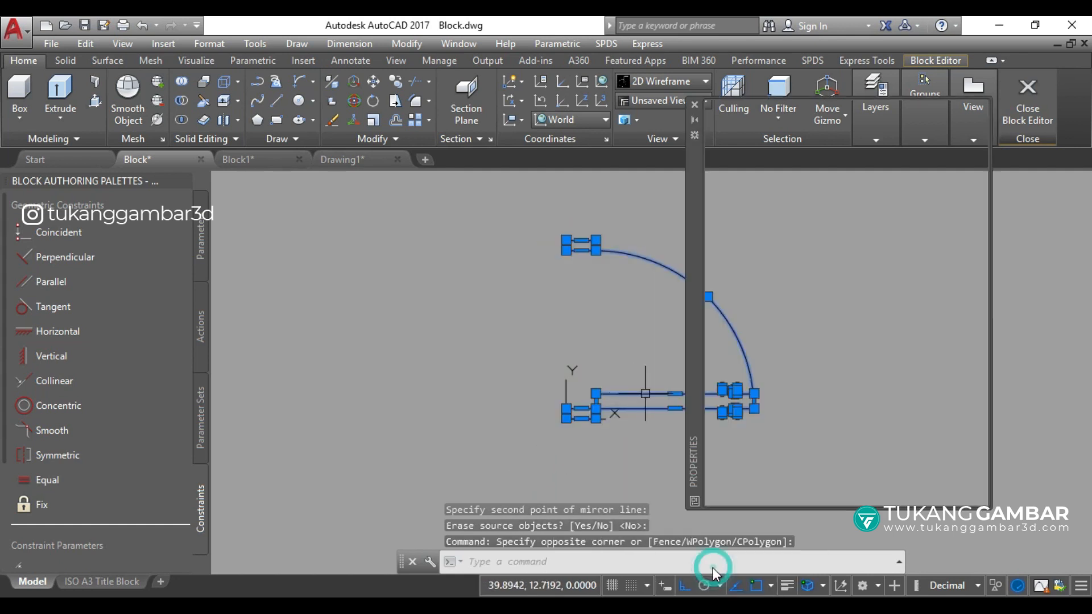
pyautogui.click(941, 154)
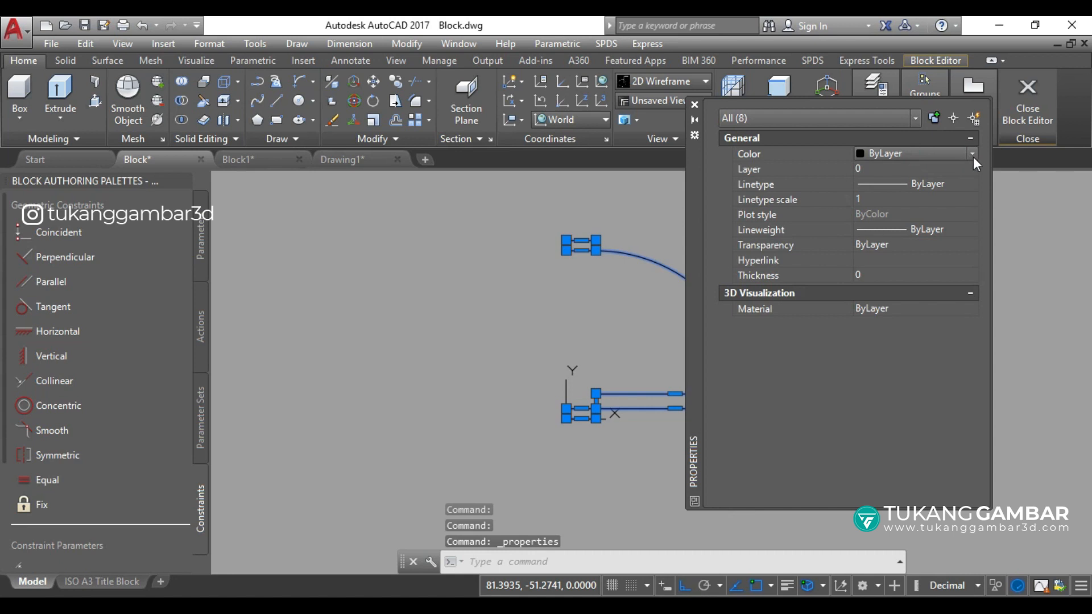
pyautogui.click(972, 154)
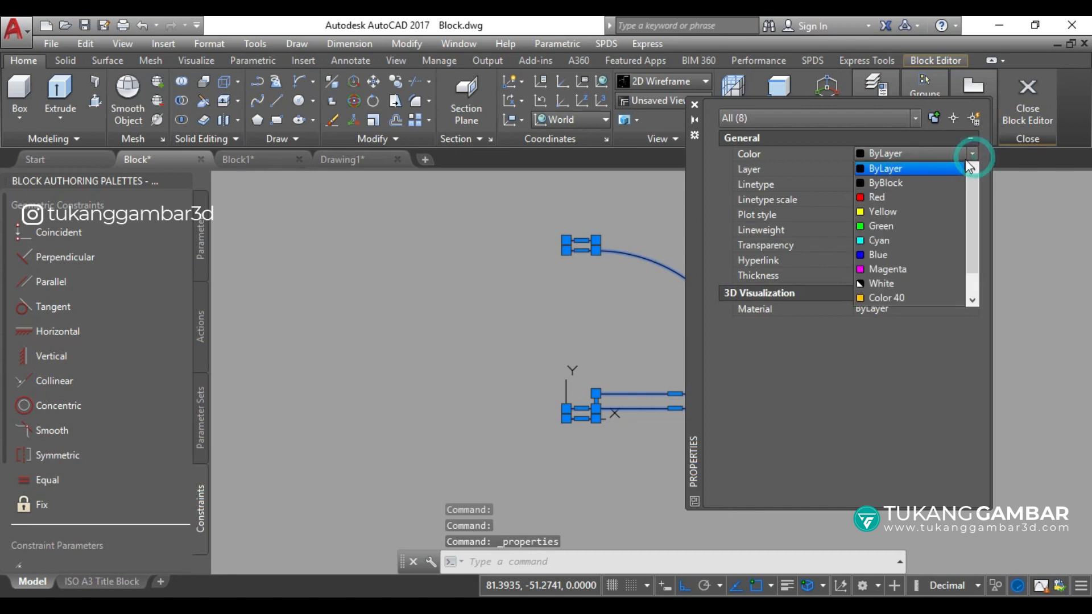
pyautogui.click(910, 295)
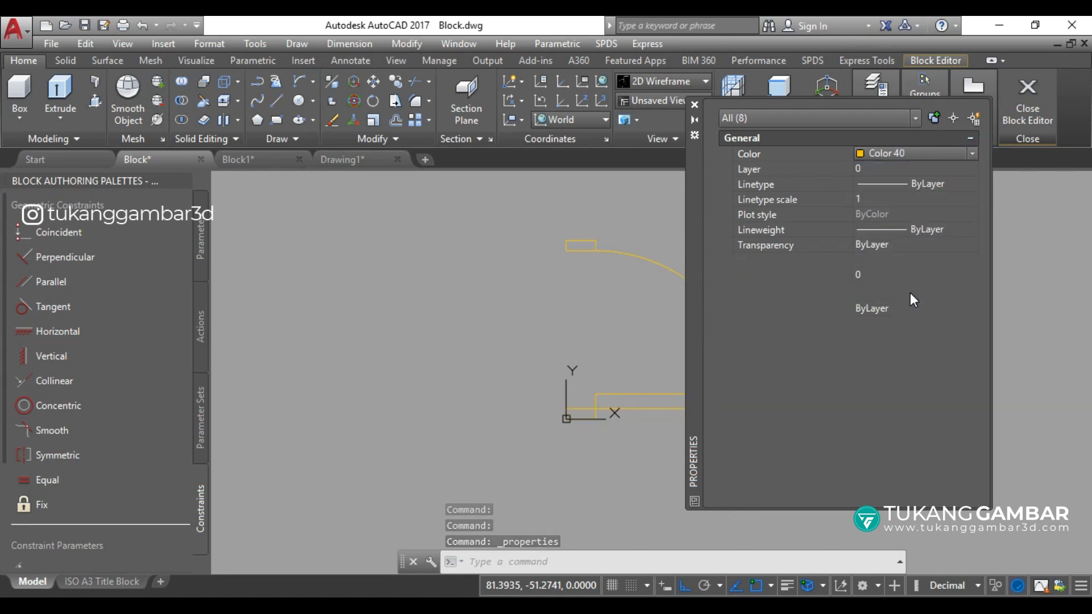
pyautogui.click(694, 105)
pyautogui.press('Escape')
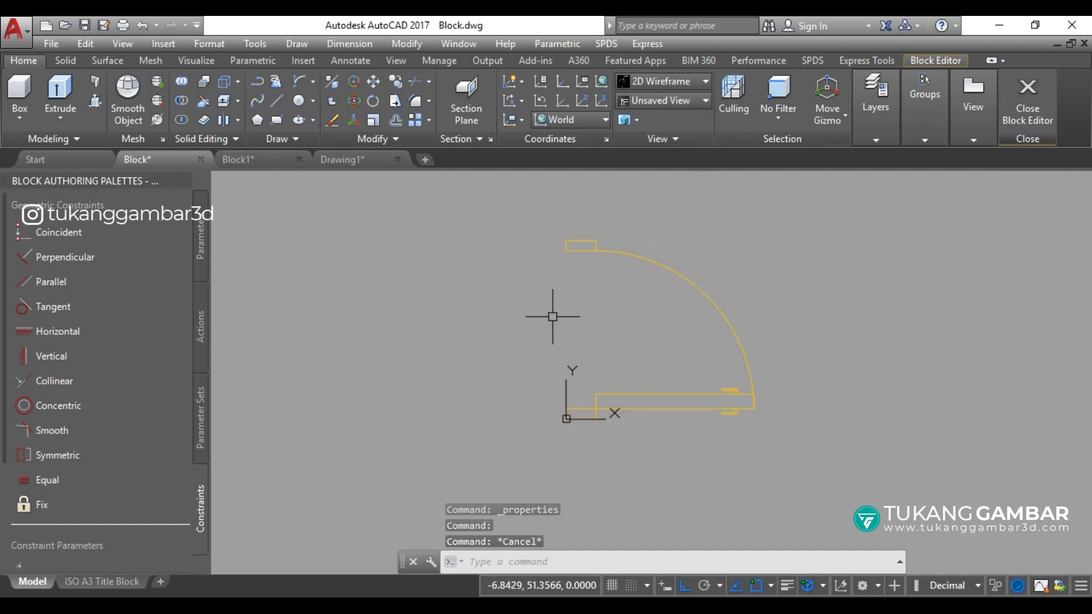
# - Save the edited Pintu block definition and close the Block Editor
pyautogui.click(926, 141)
pyautogui.click(920, 59)
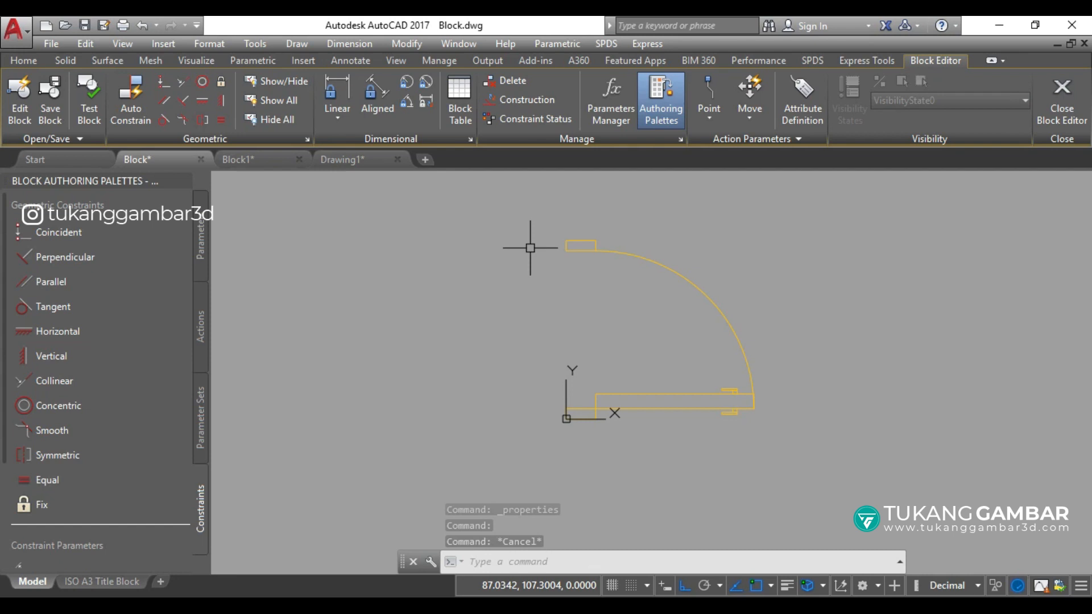
pyautogui.click(50, 98)
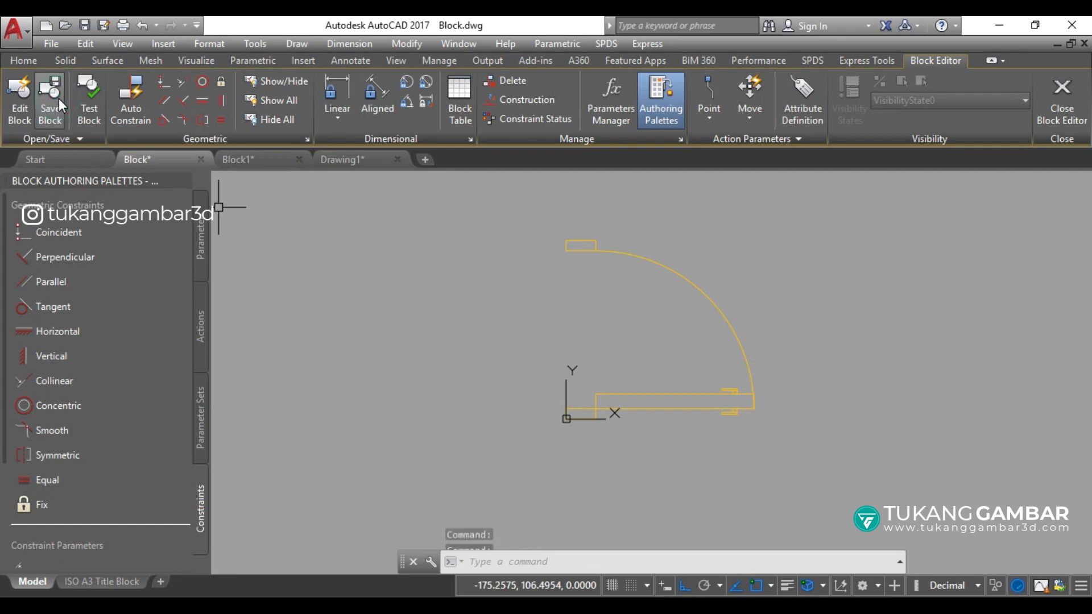
pyautogui.click(1059, 103)
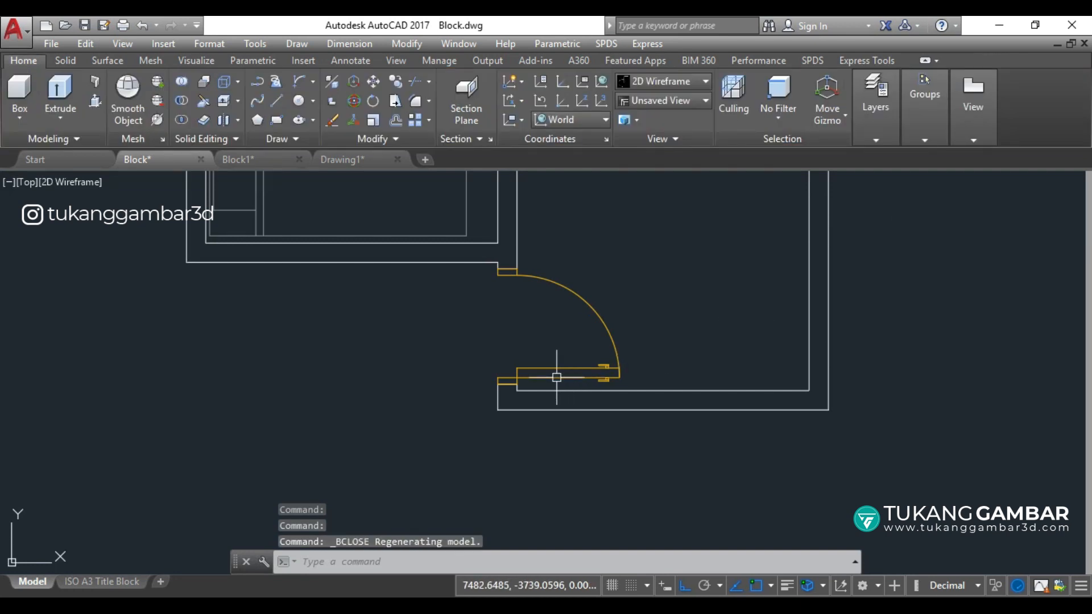
# - Examine the entrance door and both bedroom doors in the floor plan for the added handles and new color
pyautogui.scroll(2, 557, 377)
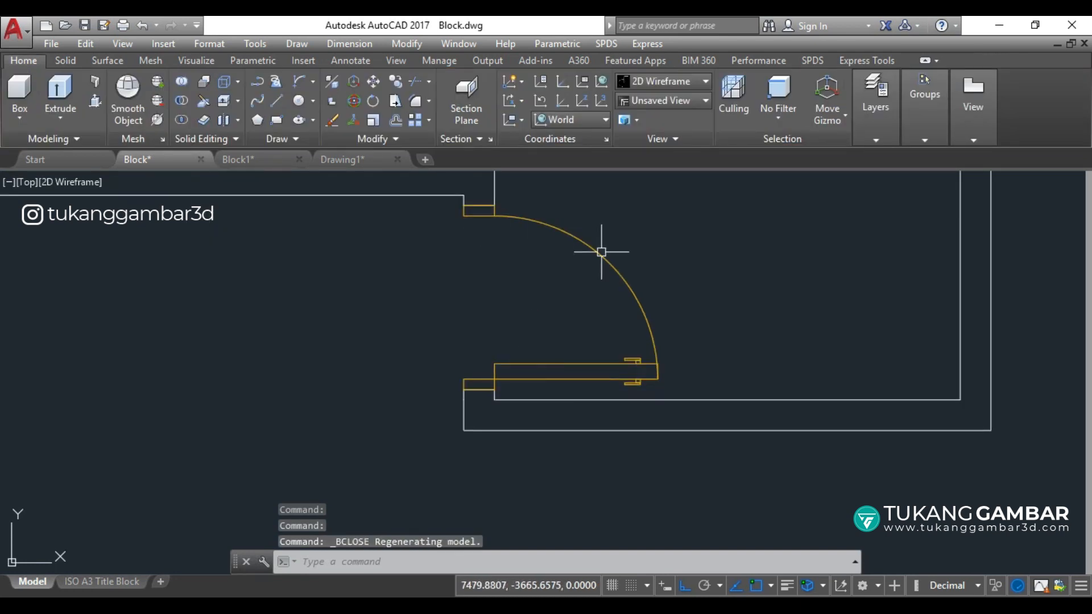
pyautogui.scroll(2, 607, 367)
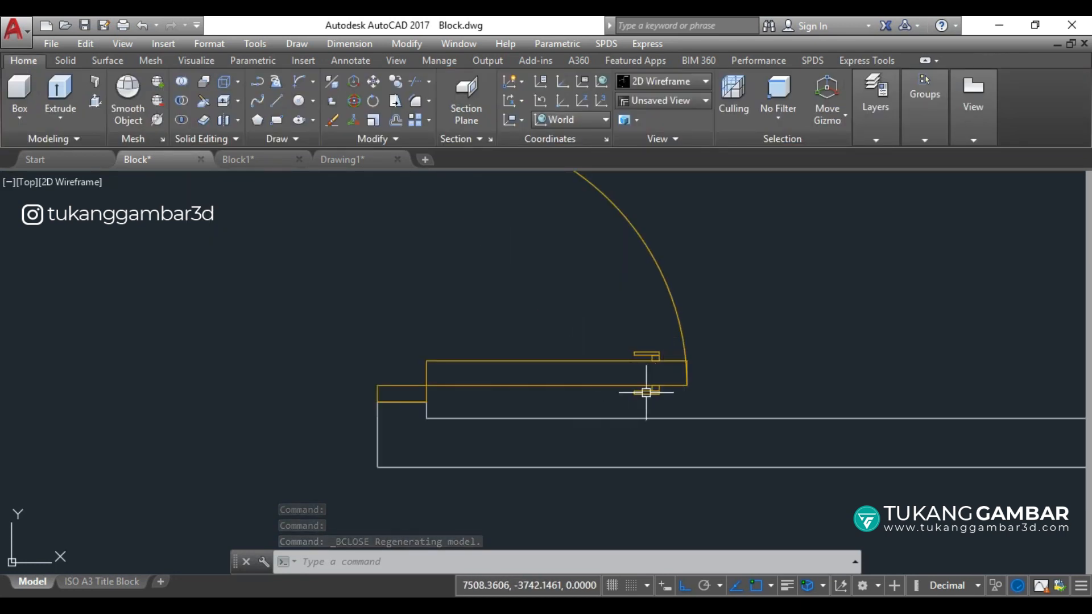
pyautogui.scroll(-2, 616, 380)
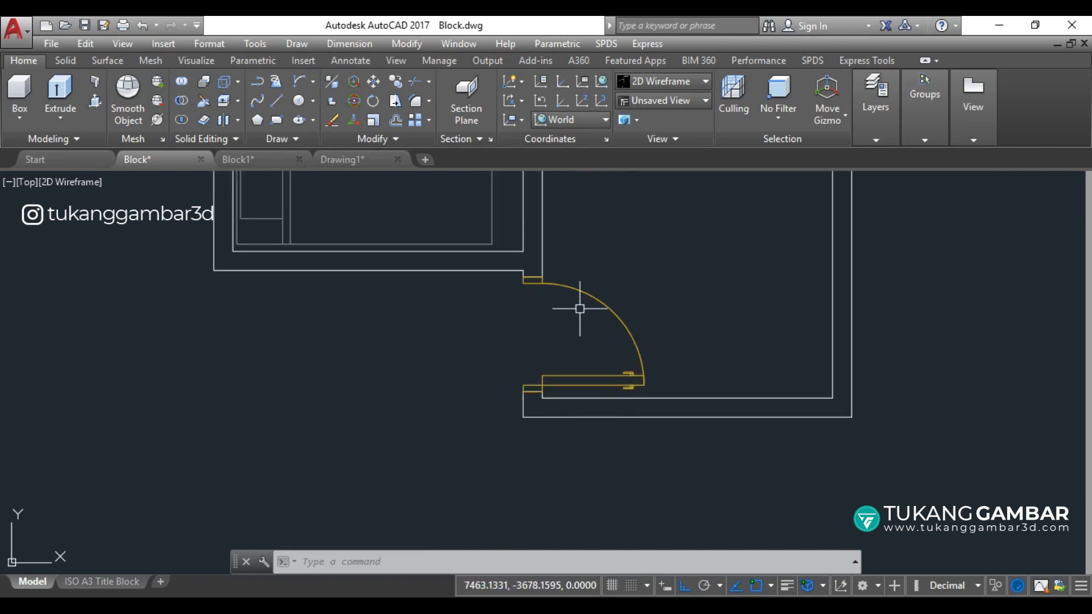
pyautogui.moveTo(568, 305)
pyautogui.mouseDown(button='middle')
pyautogui.moveTo(585, 515)
pyautogui.moveTo(597, 378)
pyautogui.moveTo(634, 512)
pyautogui.mouseUp(button='middle')
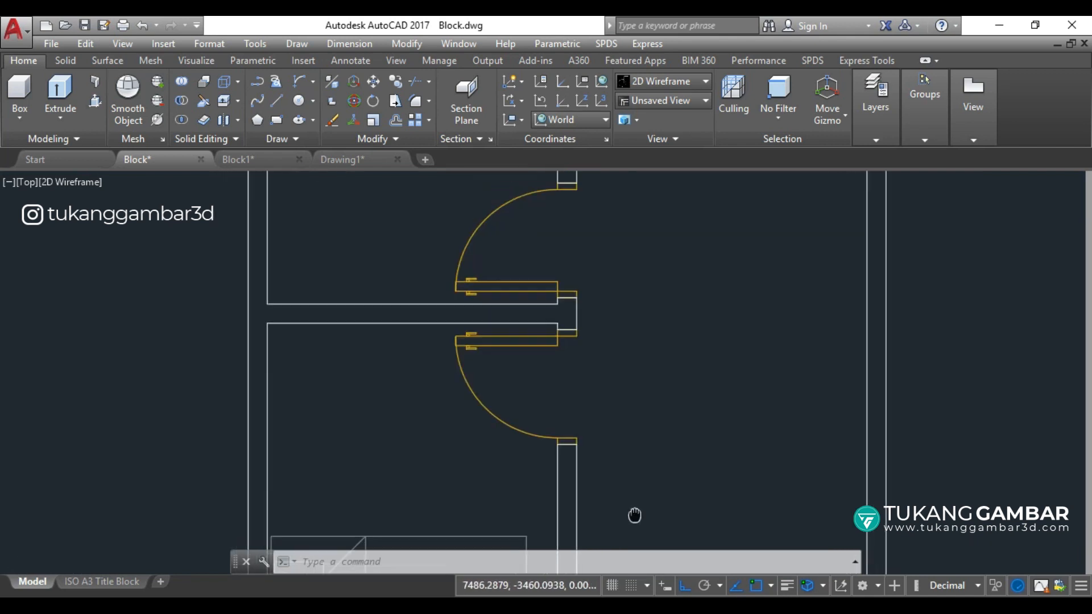
pyautogui.scroll(1, 597, 407)
pyautogui.scroll(2, 469, 383)
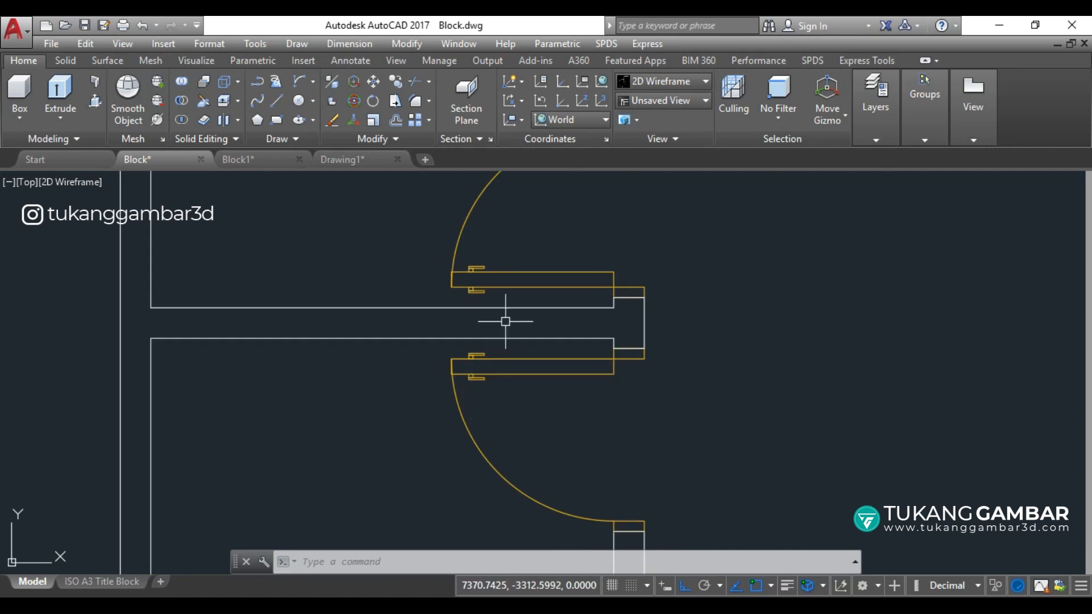
pyautogui.scroll(-8, 403, 376)
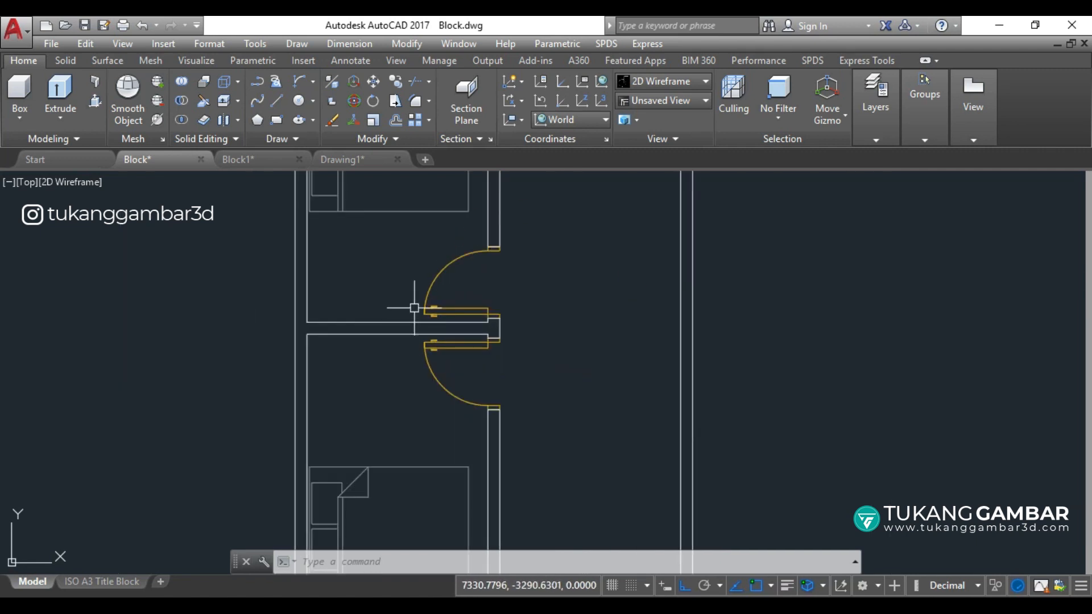
pyautogui.moveTo(461, 336); pyautogui.dragTo(503, 356, button='middle')
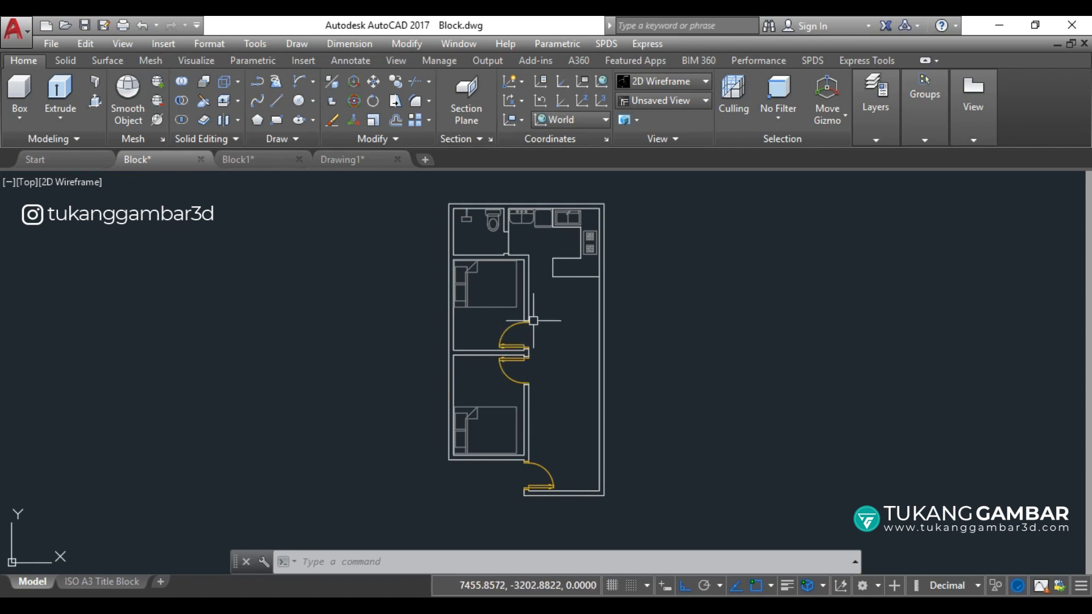
# - Switch to the Block1 drawing and find the N7 surface-finish symbol beside the Ø60 dimension
pyautogui.click(261, 158)
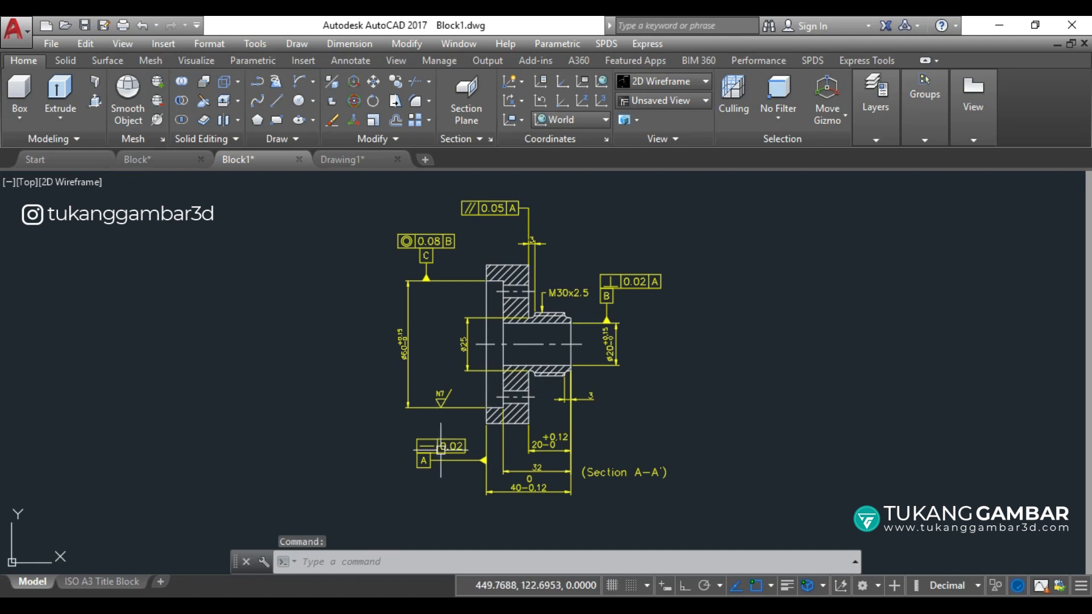
pyautogui.scroll(5, 442, 432)
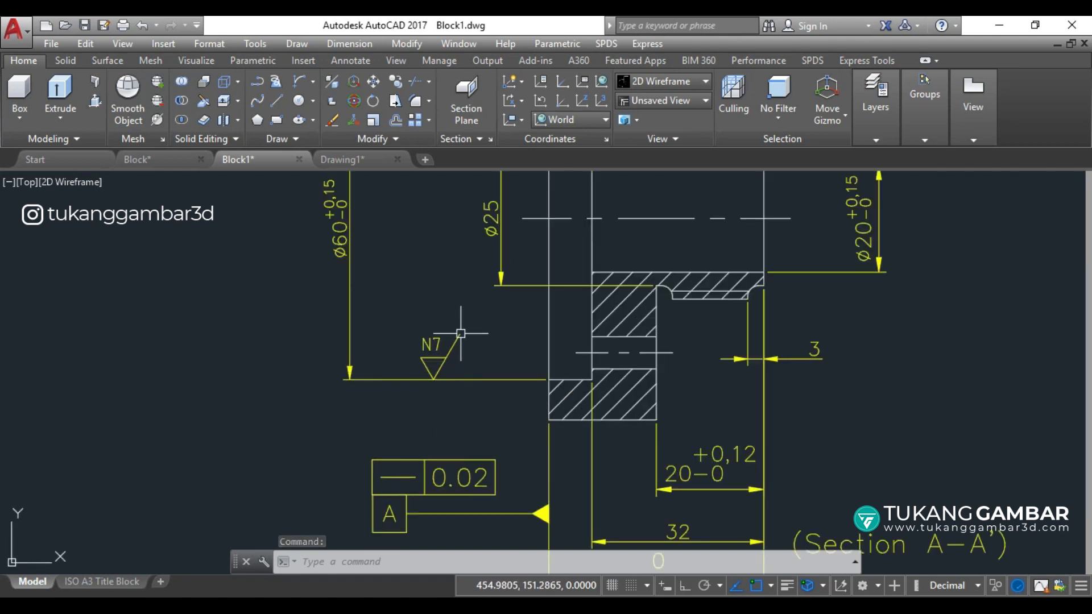
pyautogui.scroll(2, 431, 341)
pyautogui.click(490, 327)
pyautogui.click(408, 368)
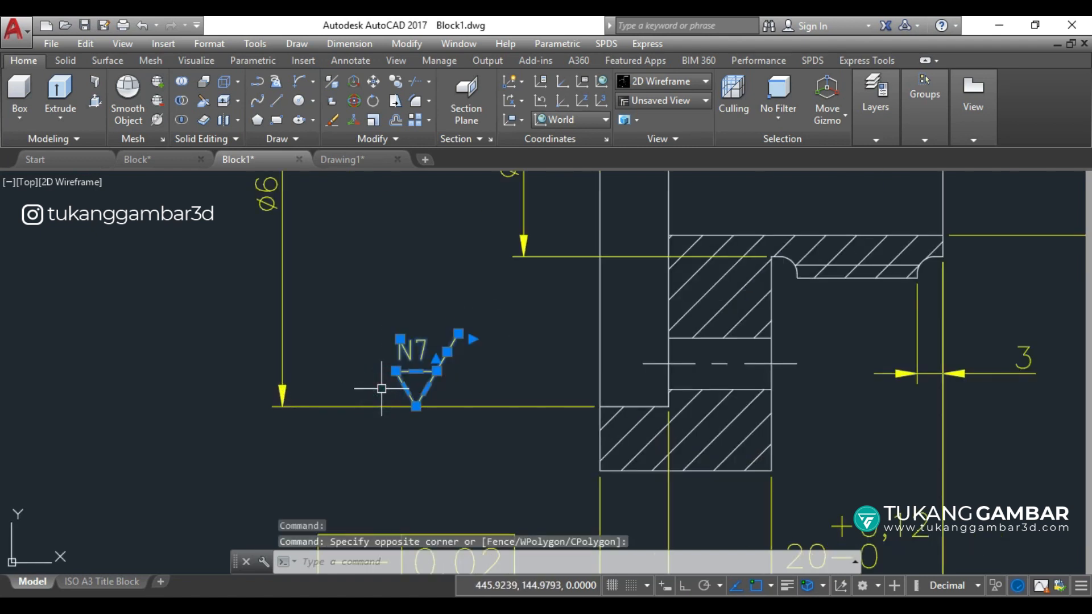
pyautogui.press('Escape')
pyautogui.click(518, 313)
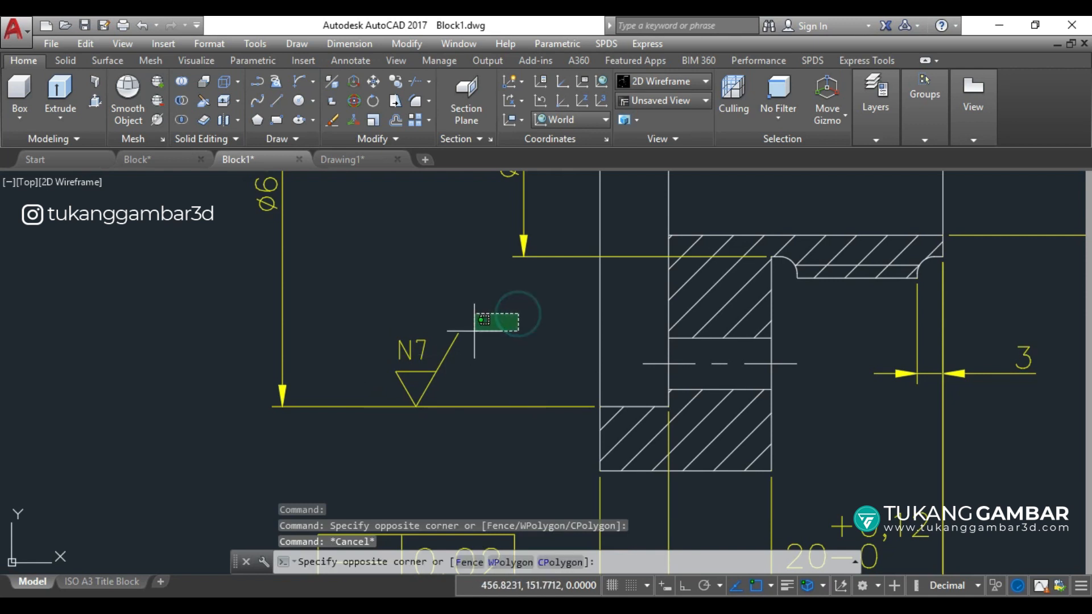
pyautogui.click(384, 383)
pyautogui.press('Escape')
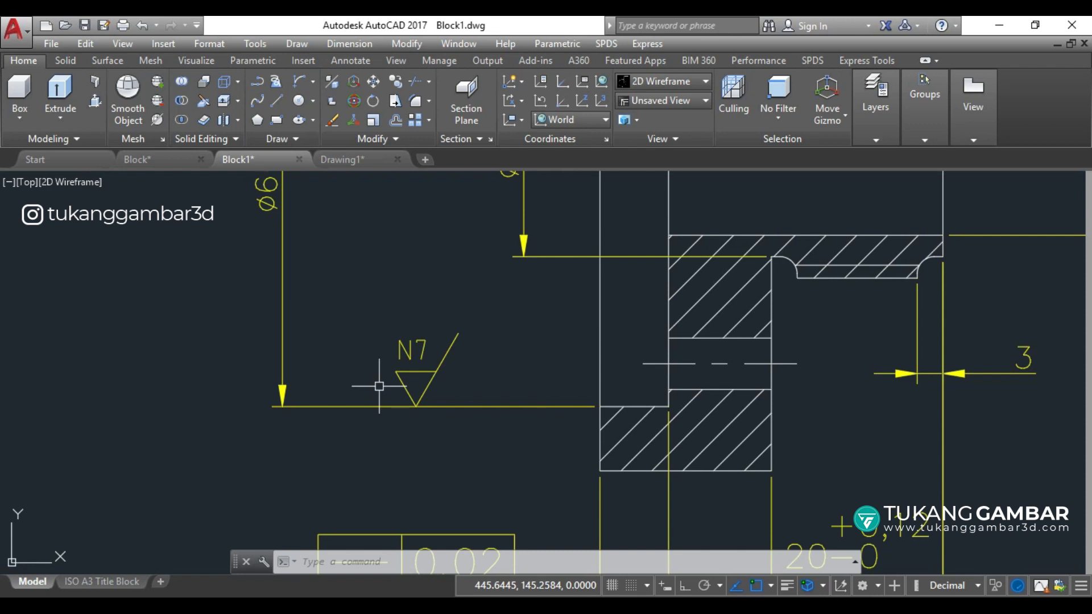
pyautogui.click(448, 376)
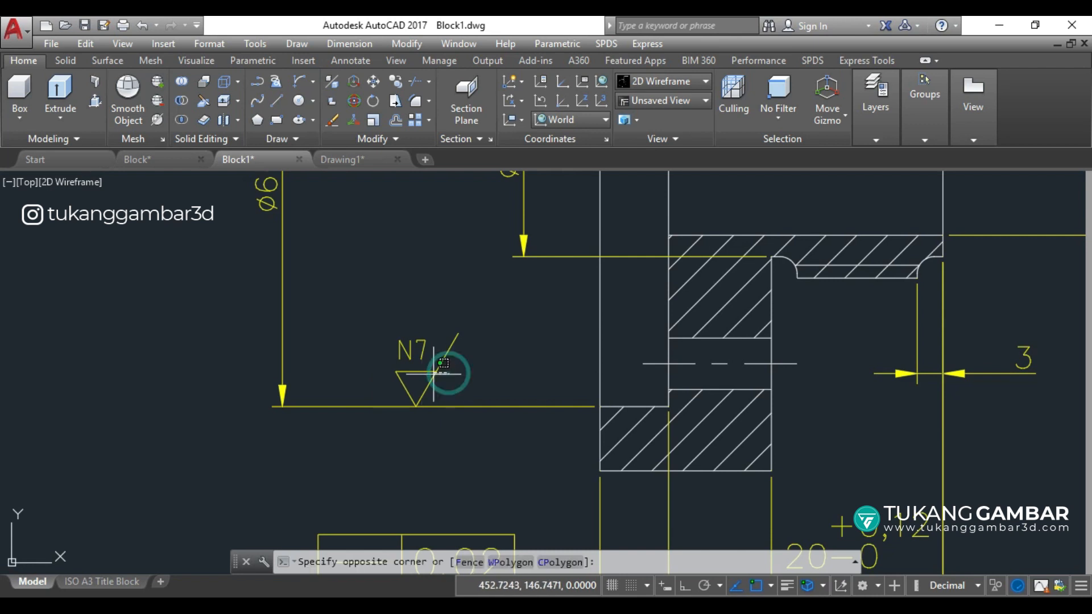
pyautogui.click(413, 377)
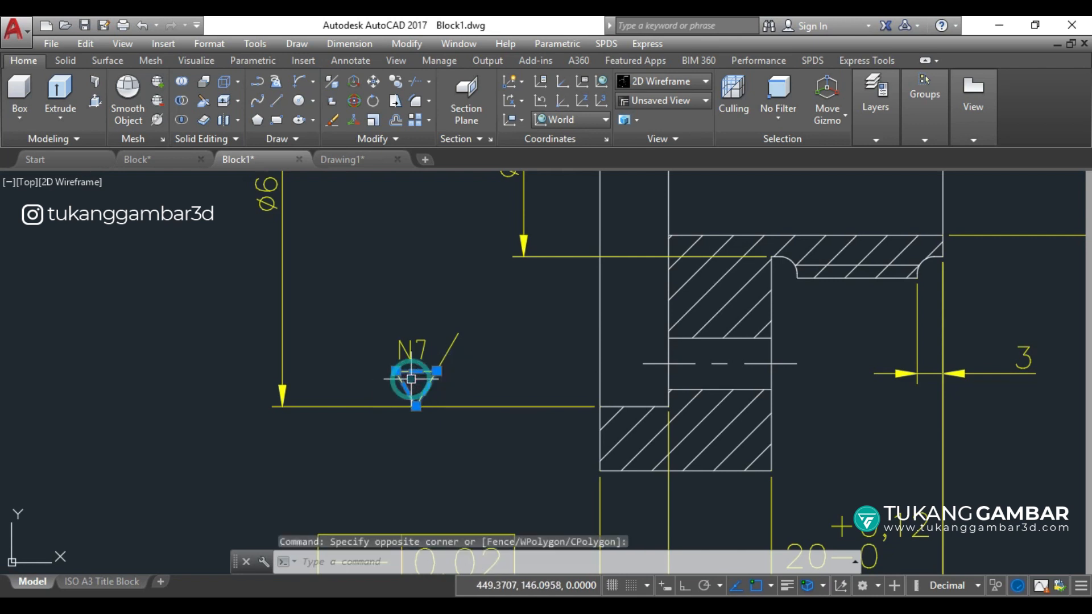
pyautogui.press('Escape')
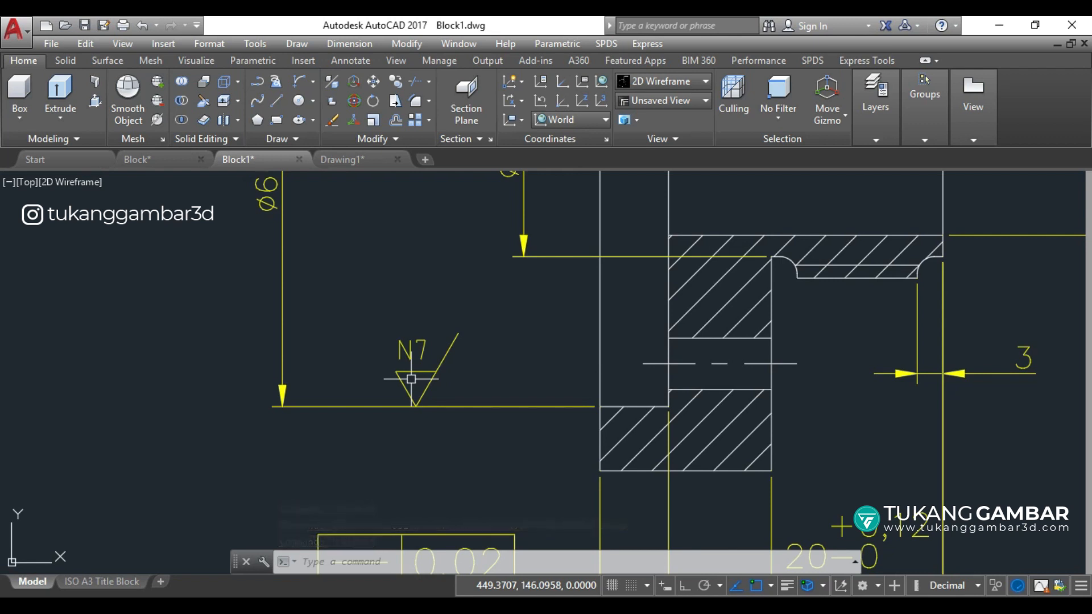
# - Erase the N7 text above the triangle of the surface-finish symbol
pyautogui.click(433, 315)
pyautogui.click(394, 357)
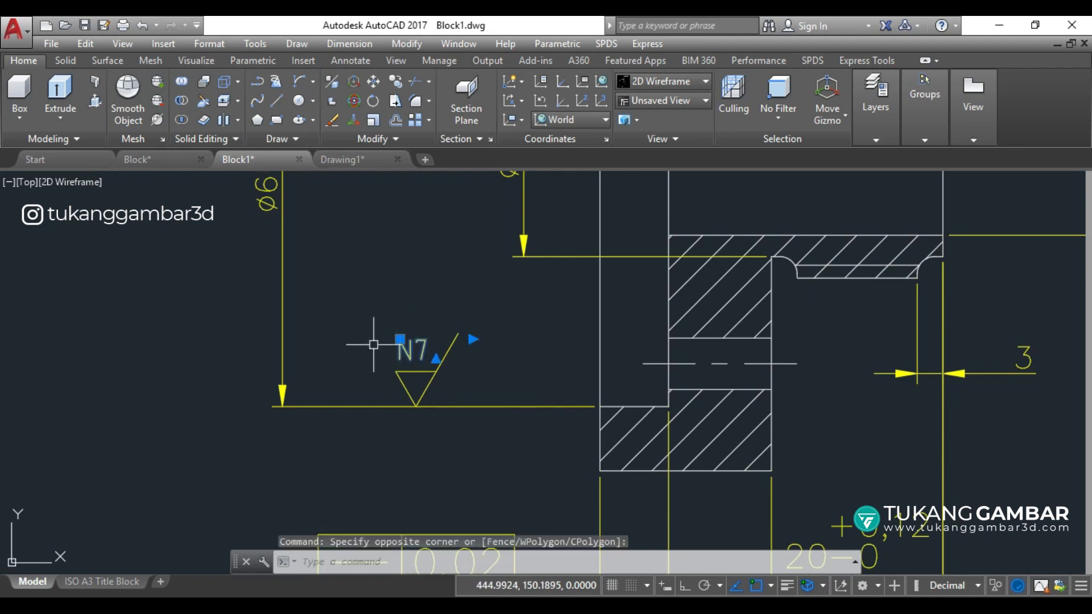
pyautogui.write('e')
pyautogui.press('Return')
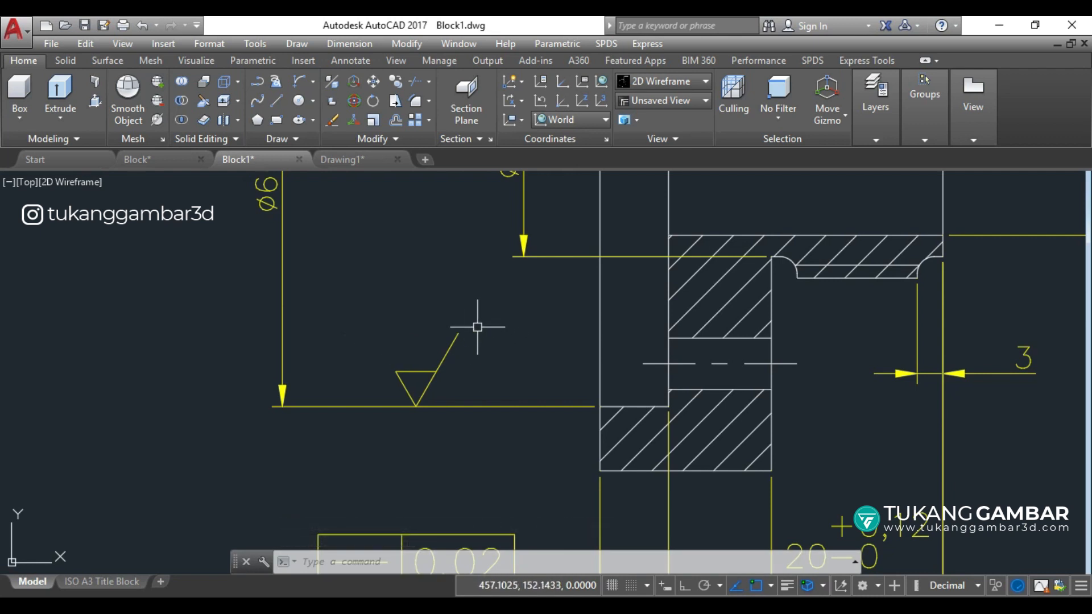
# - Define a block named Roughness from the triangle and slanted leg of the surface-finish symbol, with its base point at the triangle's lower tip
pyautogui.write('b')
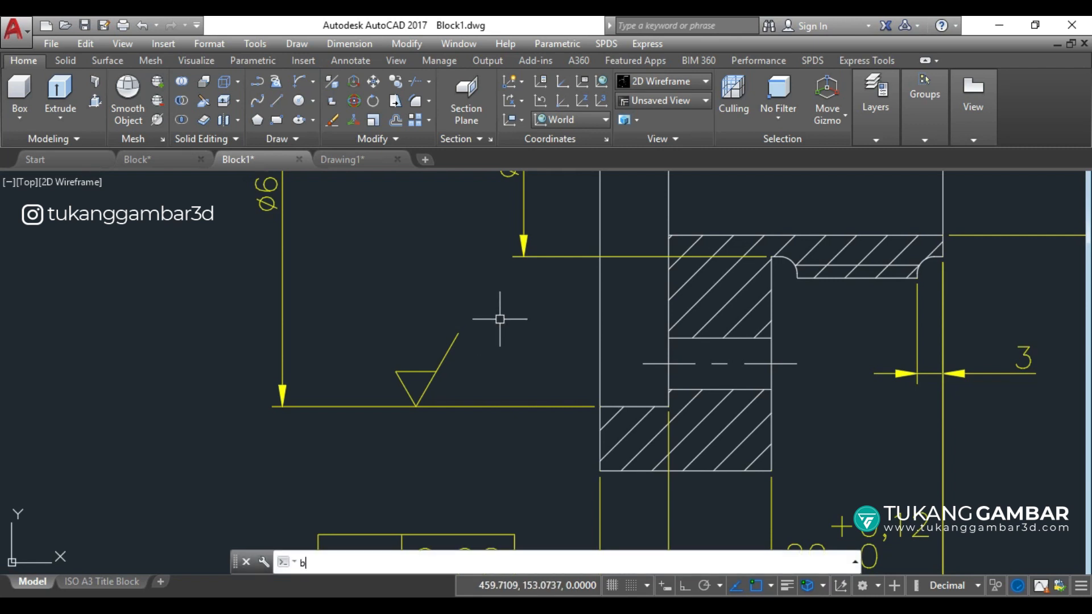
pyautogui.press('Return')
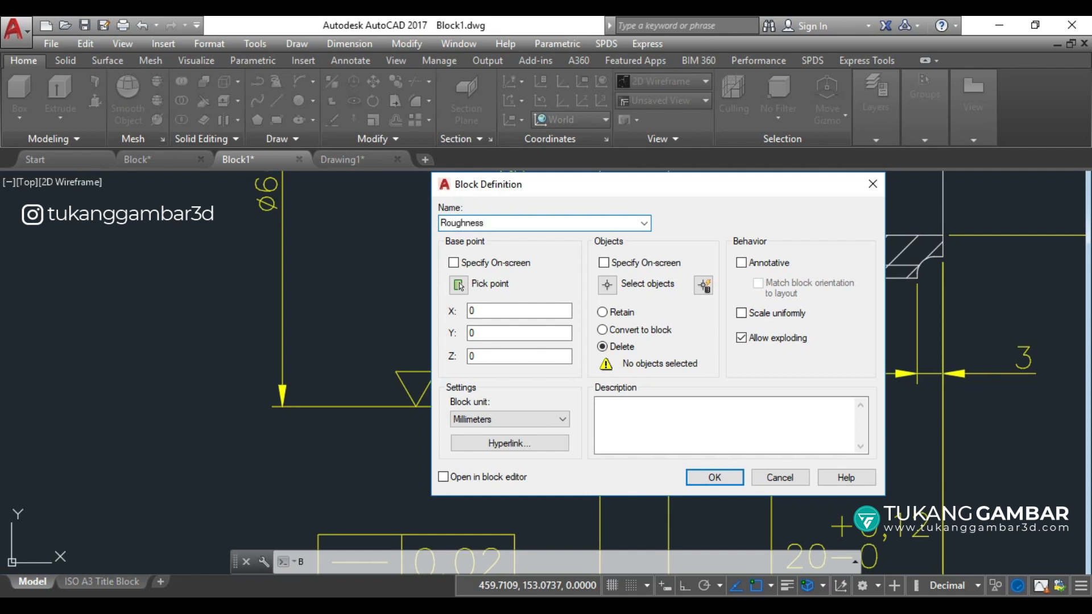
pyautogui.click(468, 282)
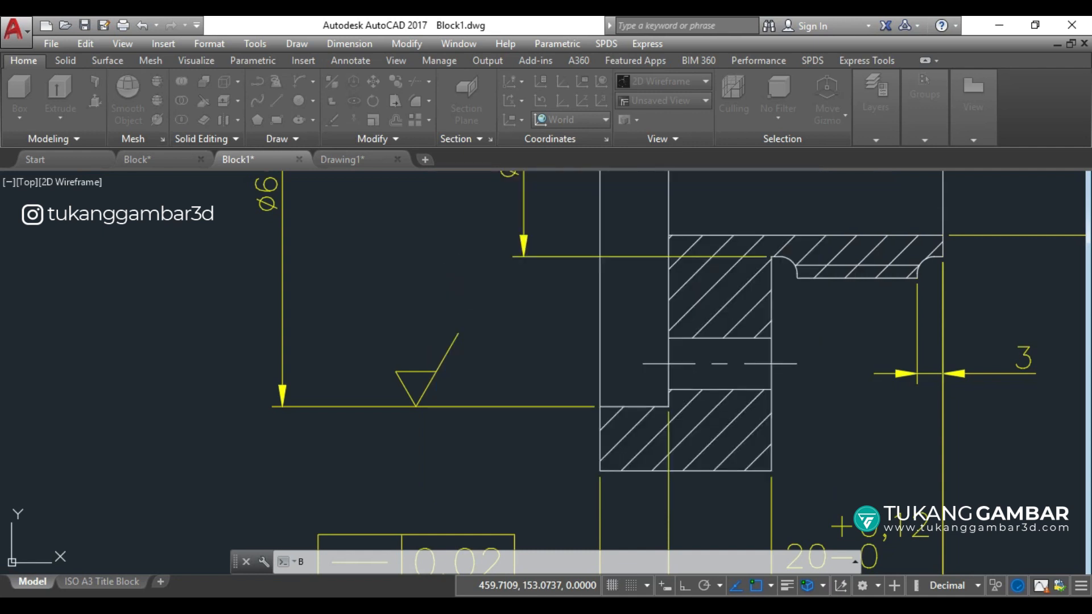
pyautogui.click(416, 405)
pyautogui.click(607, 287)
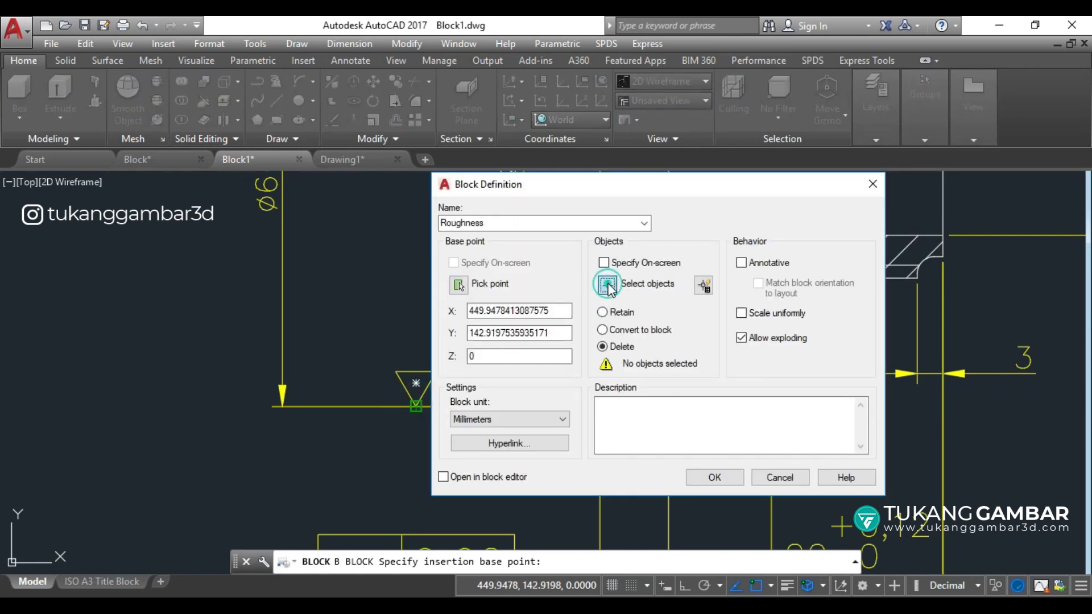
pyautogui.click(504, 297)
pyautogui.click(385, 389)
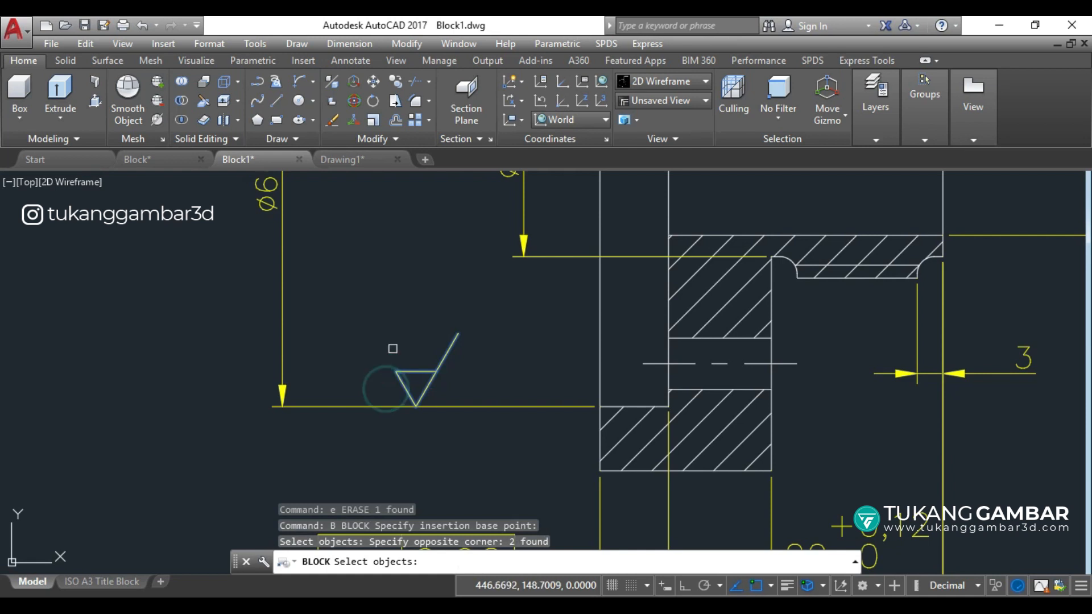
pyautogui.press('Return')
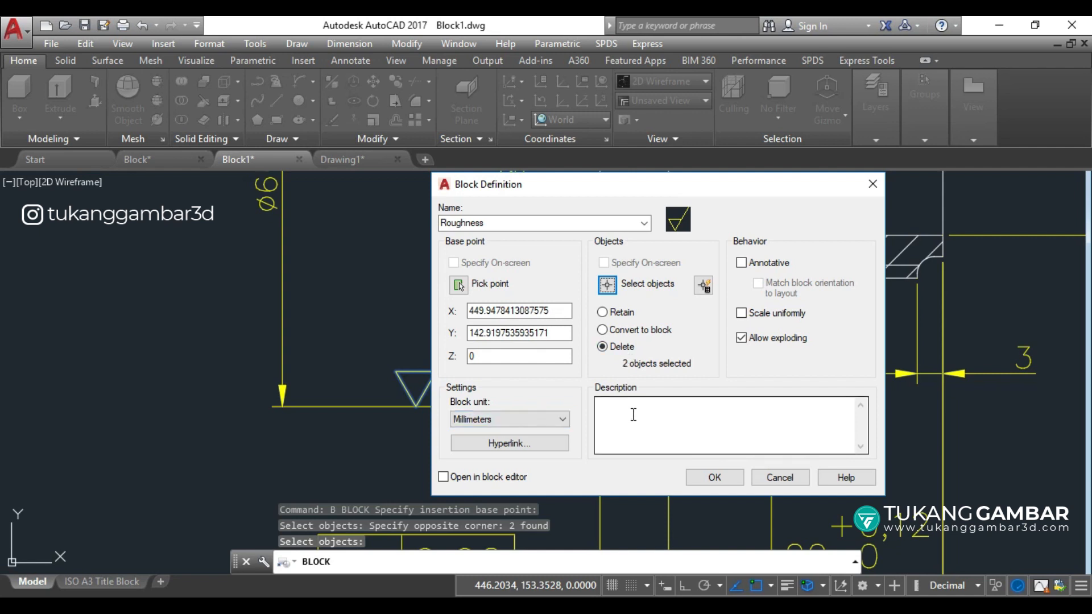
pyautogui.click(741, 477)
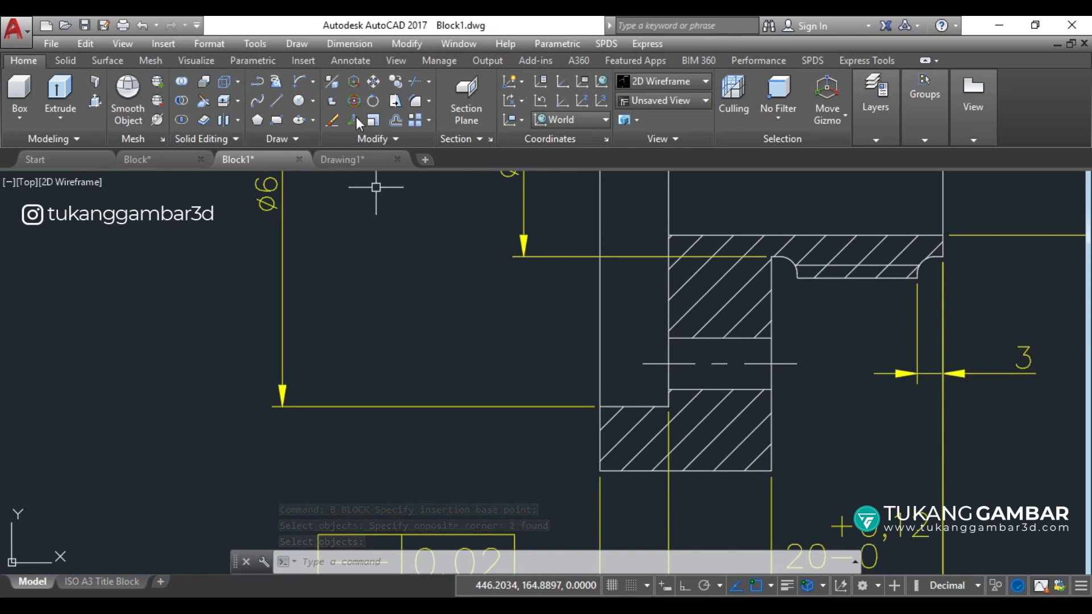
pyautogui.click(351, 60)
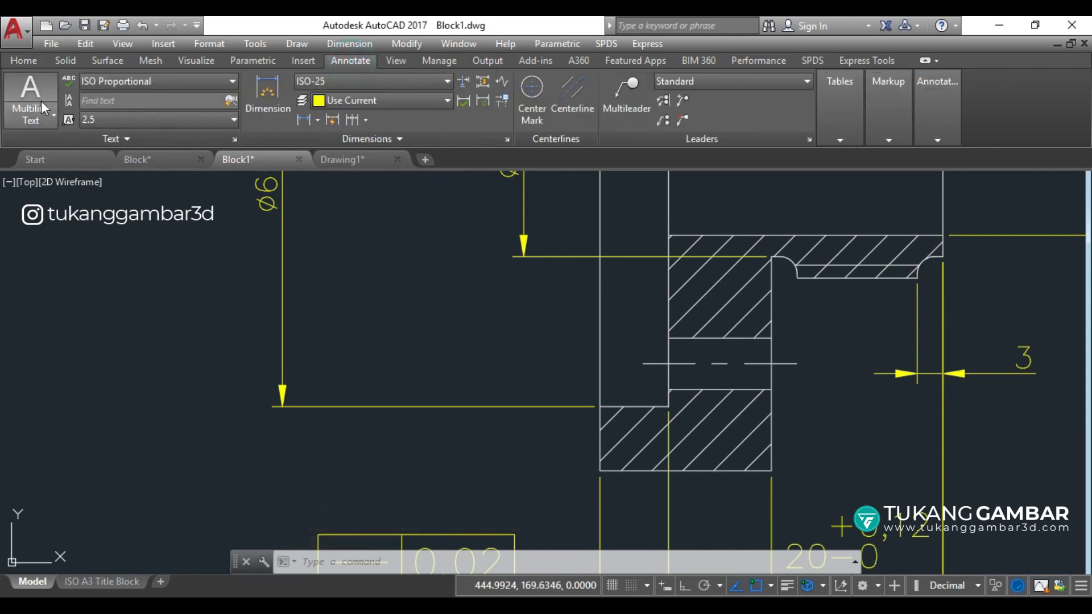
pyautogui.click(34, 61)
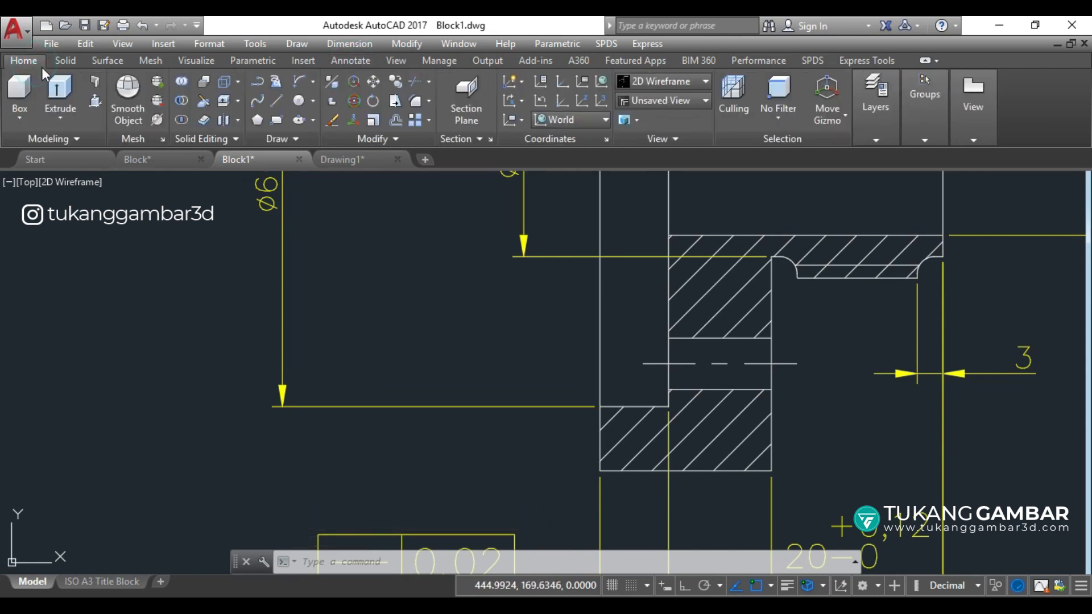
# - Open the Roughness block definition in the Block Editor
pyautogui.click(296, 63)
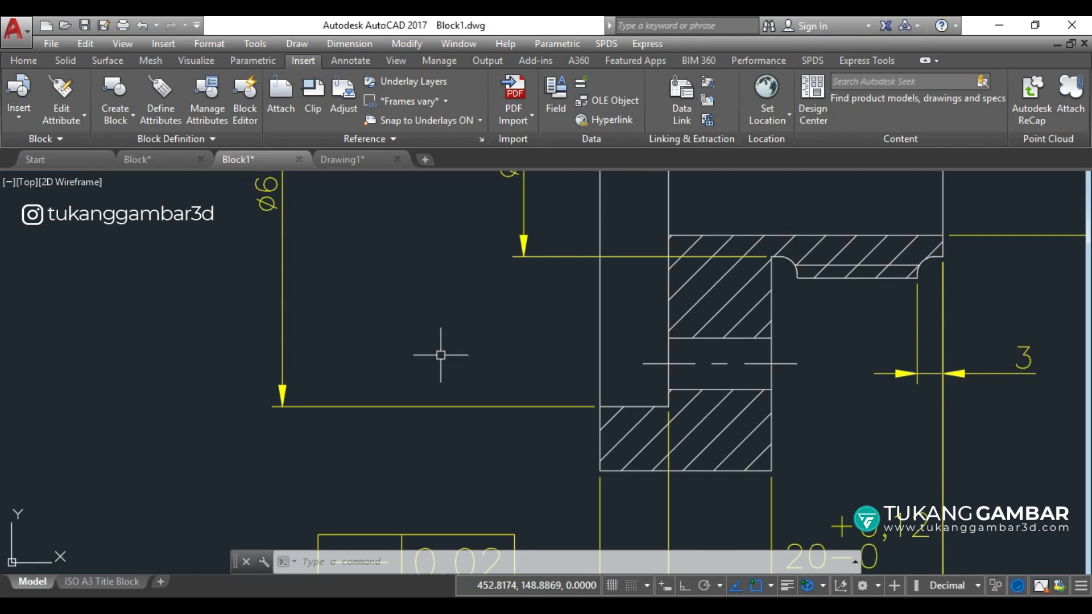
pyautogui.write('BE')
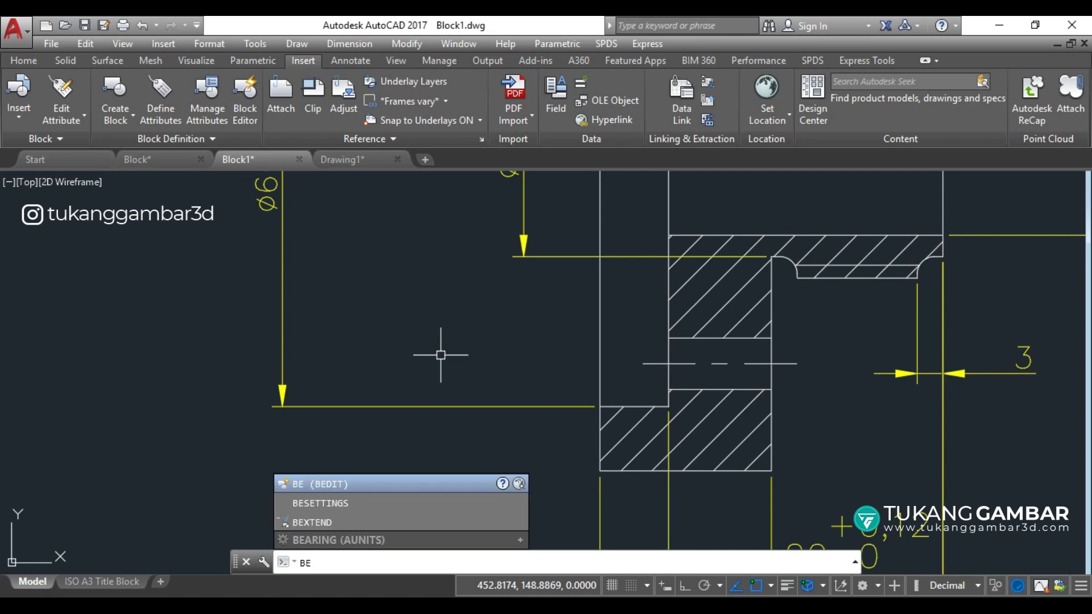
pyautogui.press('Return')
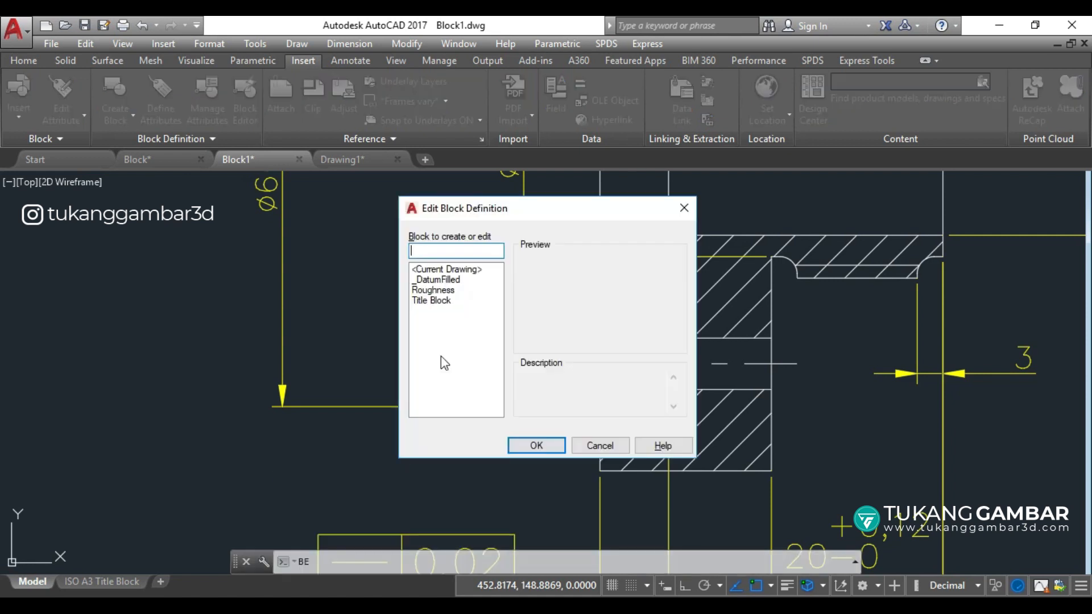
pyautogui.click(439, 289)
pyautogui.click(547, 446)
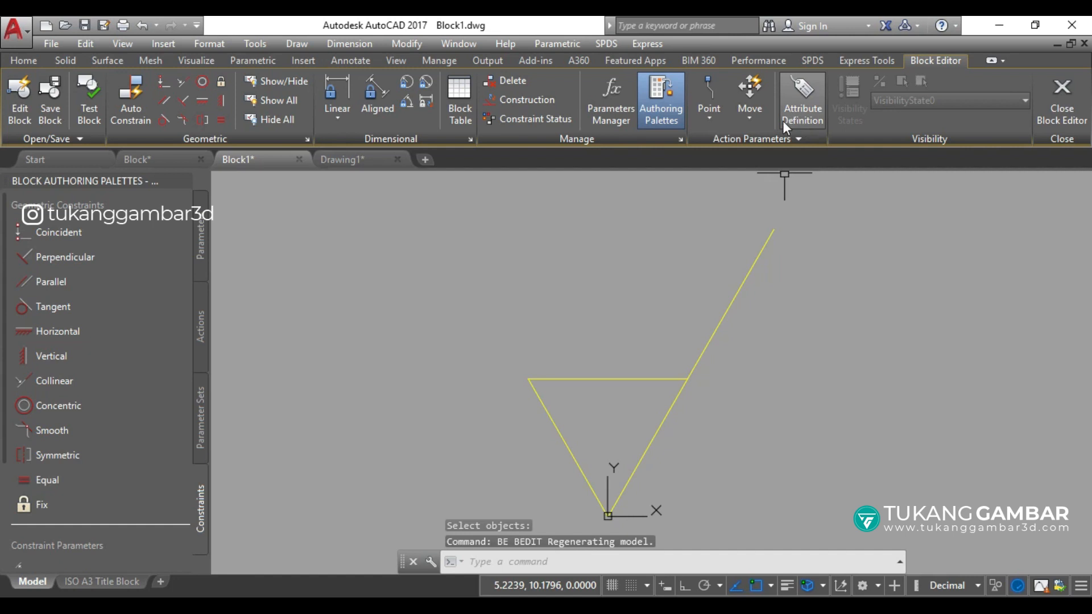
# - Define a block attribute with the tag value, the prompt Nilai Kekasaran and the default 0
pyautogui.click(804, 113)
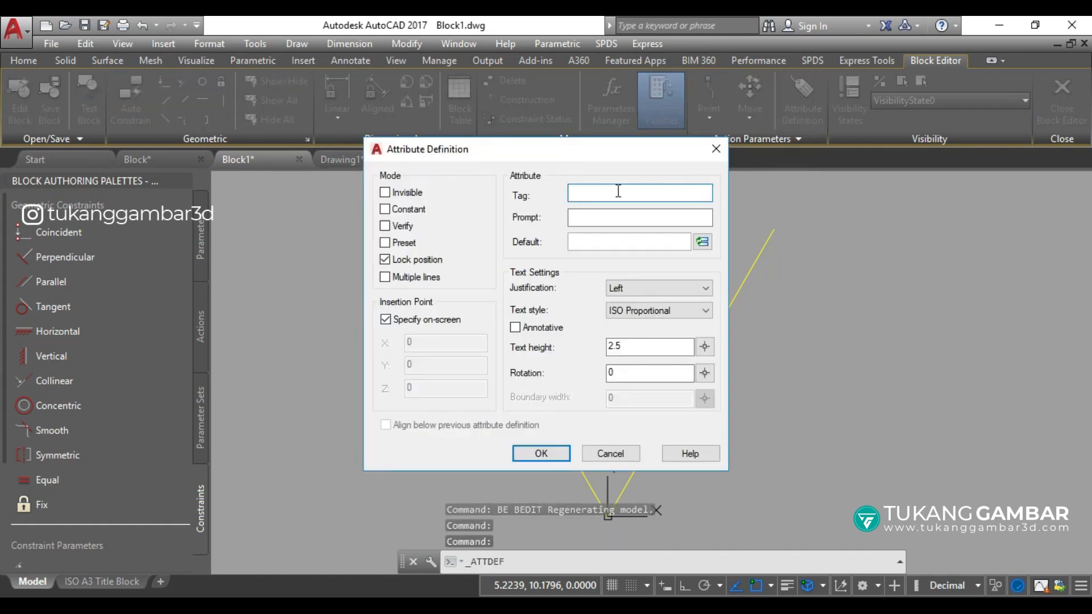
pyautogui.write('Value')
pyautogui.click(636, 215)
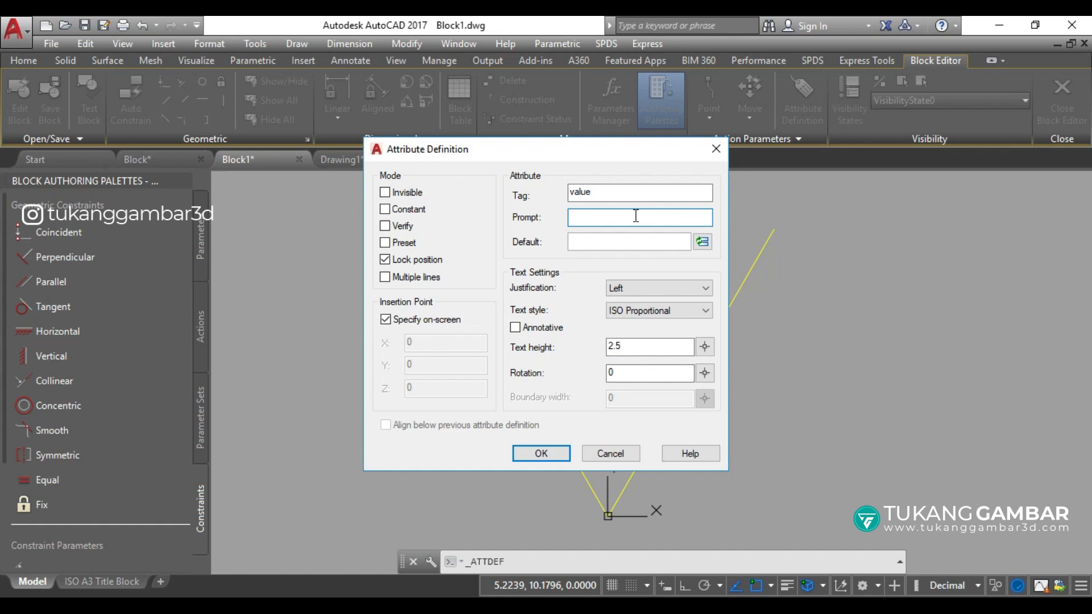
pyautogui.write('Nilai Kekasaran')
pyautogui.click(613, 240)
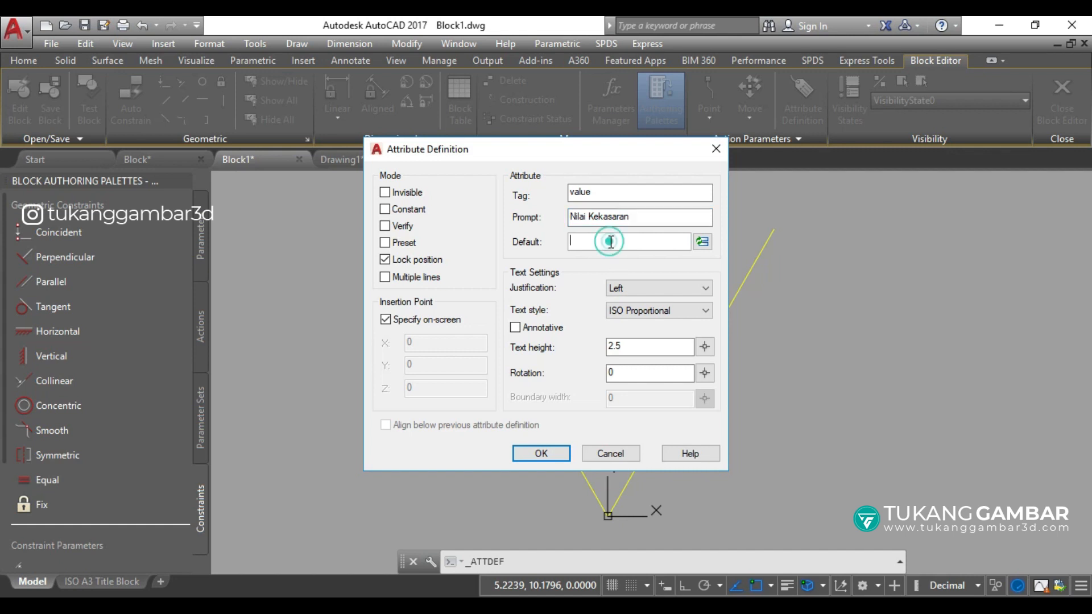
pyautogui.write('0')
pyautogui.click(543, 452)
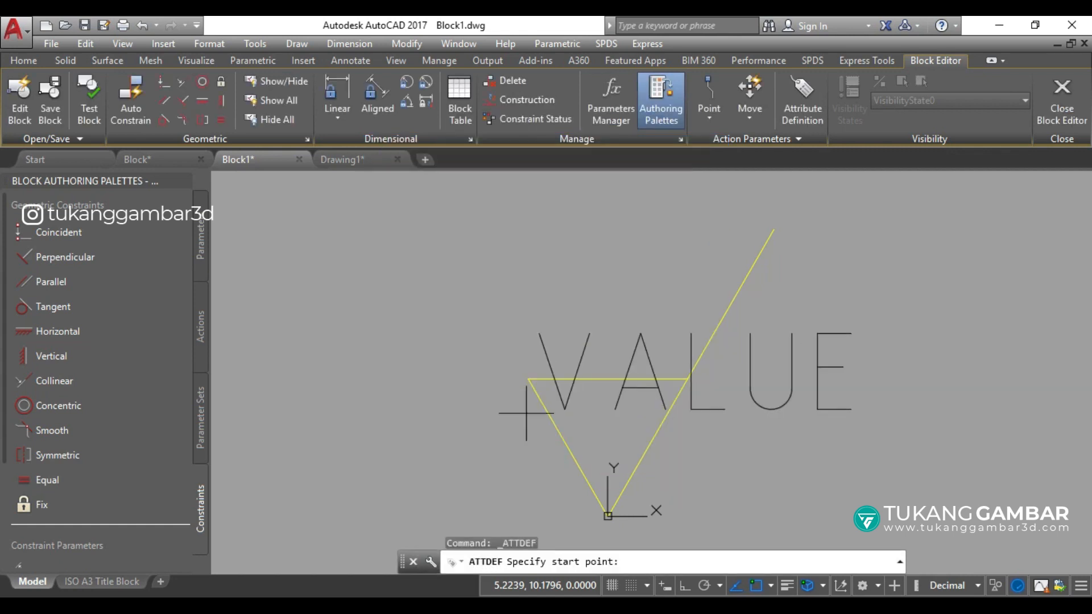
# - Place the attribute text just above the triangle, and save and close the Roughness block definition
pyautogui.click(522, 356)
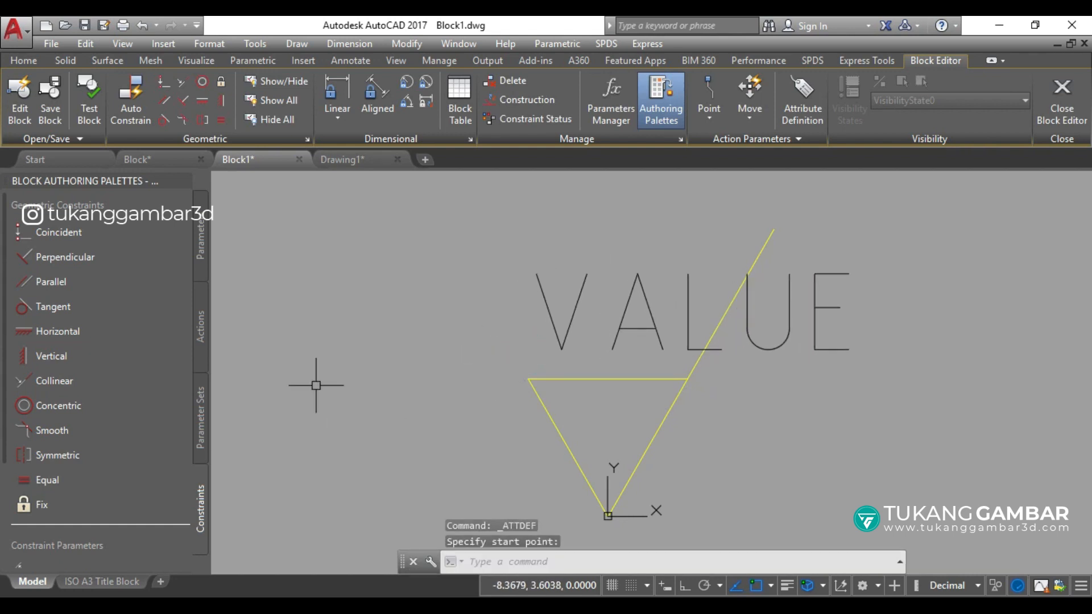
pyautogui.click(50, 117)
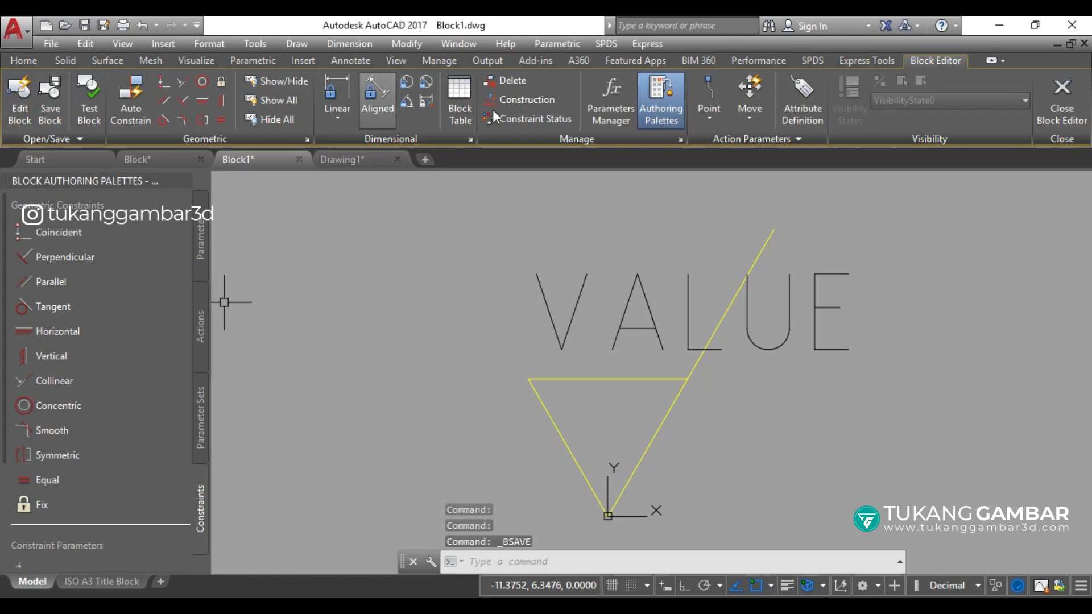
pyautogui.click(1061, 105)
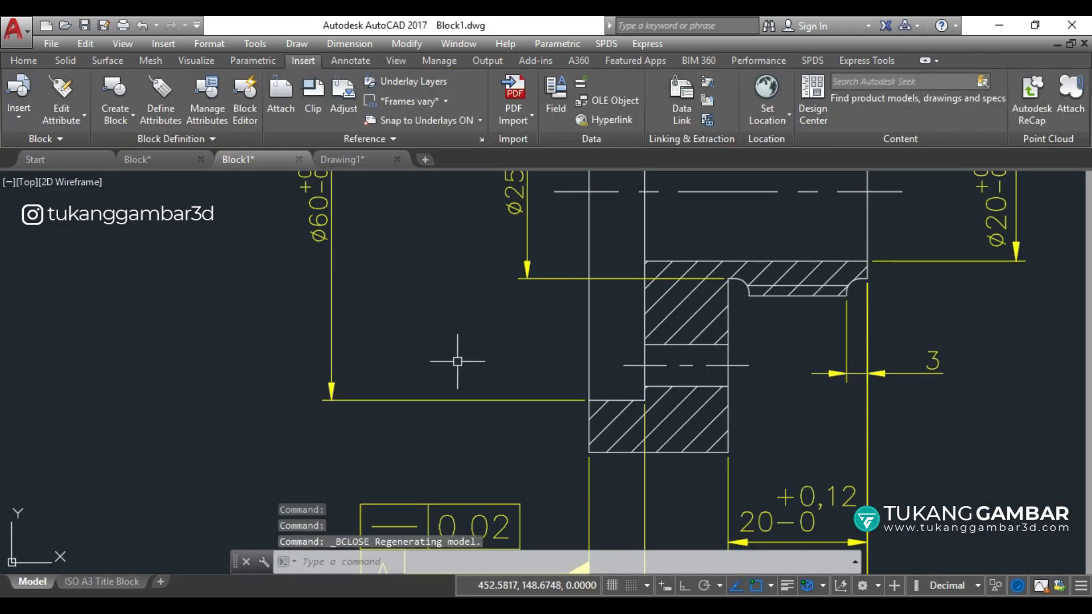
# - Insert the Roughness block on the lower extension line of the Ø60 dimension with a roughness value of 1.6
pyautogui.click(9, 112)
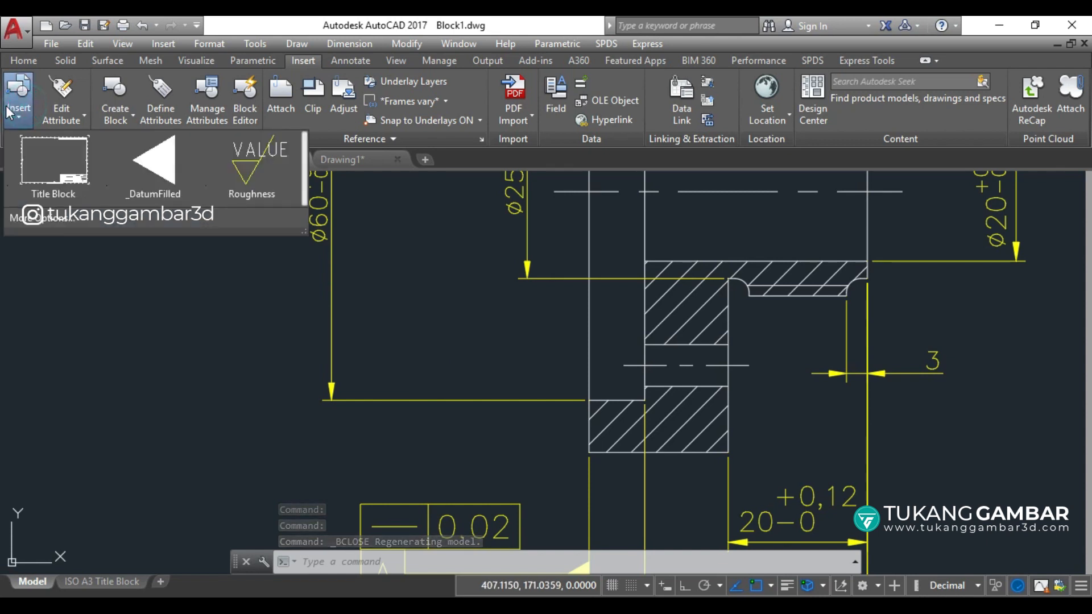
pyautogui.click(235, 166)
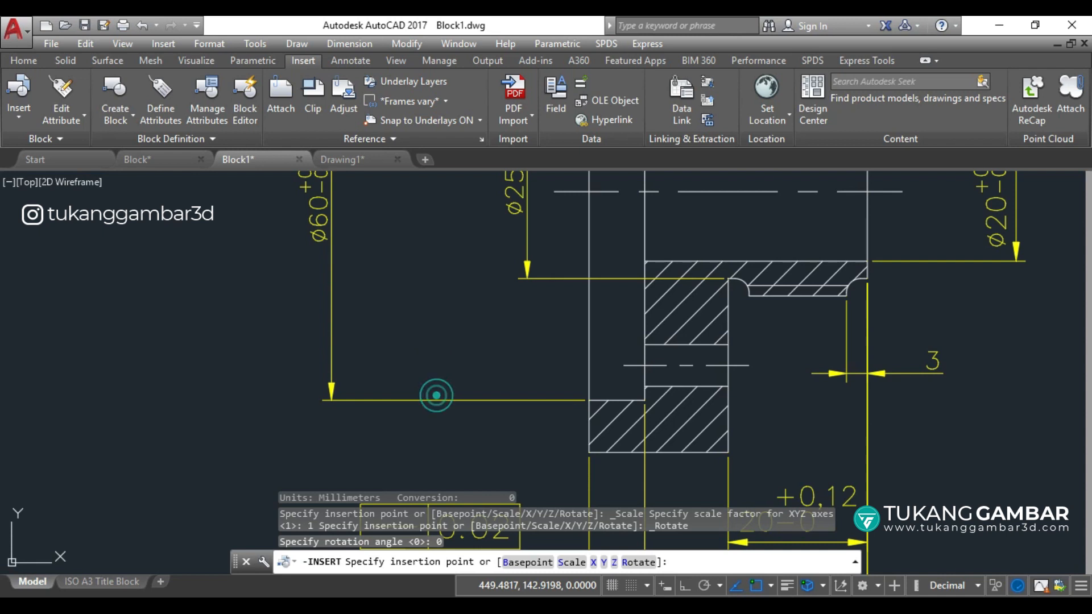
pyautogui.click(437, 400)
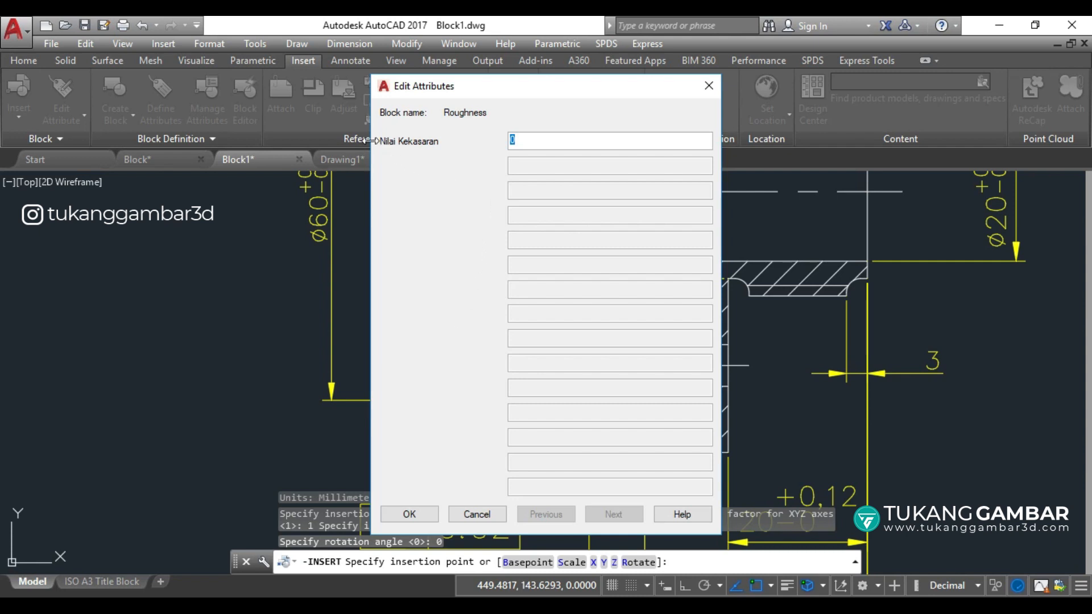
pyautogui.click(519, 141)
pyautogui.write('10')
pyautogui.click(397, 515)
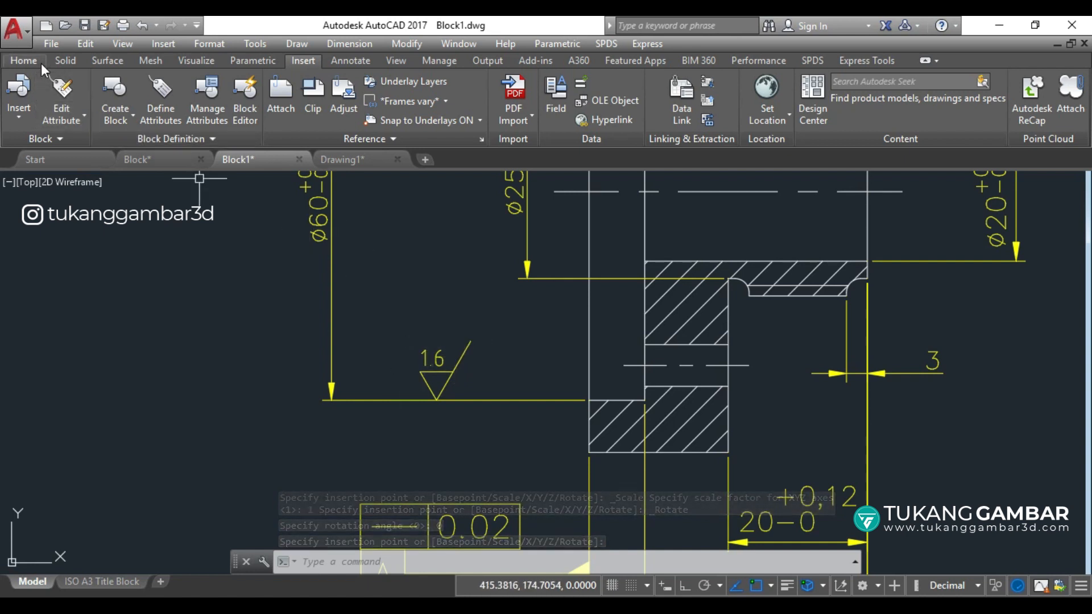
# - Insert another Roughness block on the lower edge of the Ø20 bore with a roughness value of 0.6
pyautogui.click(23, 111)
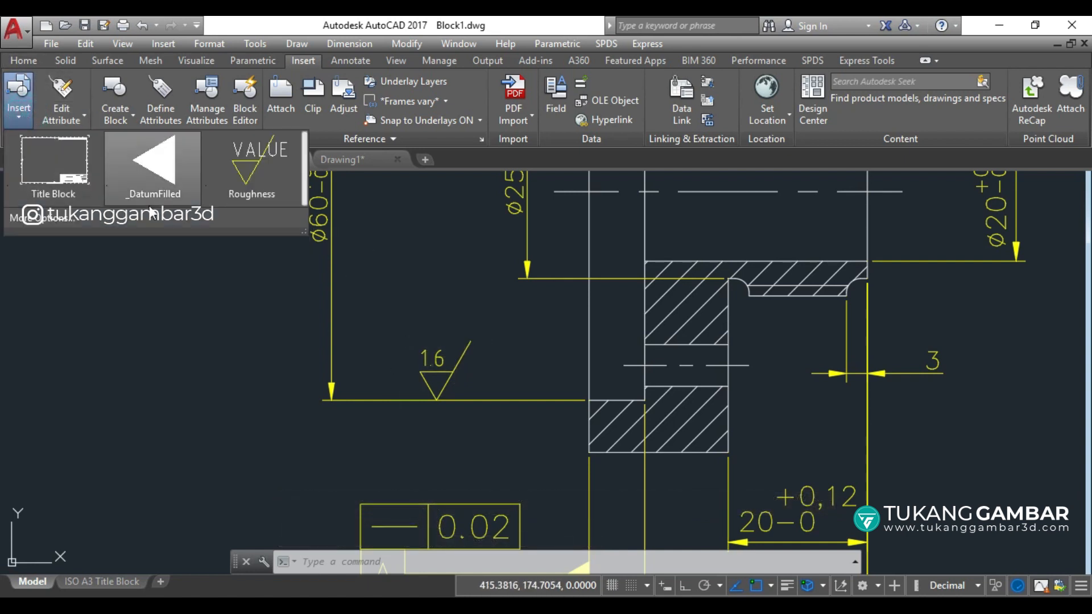
pyautogui.click(251, 170)
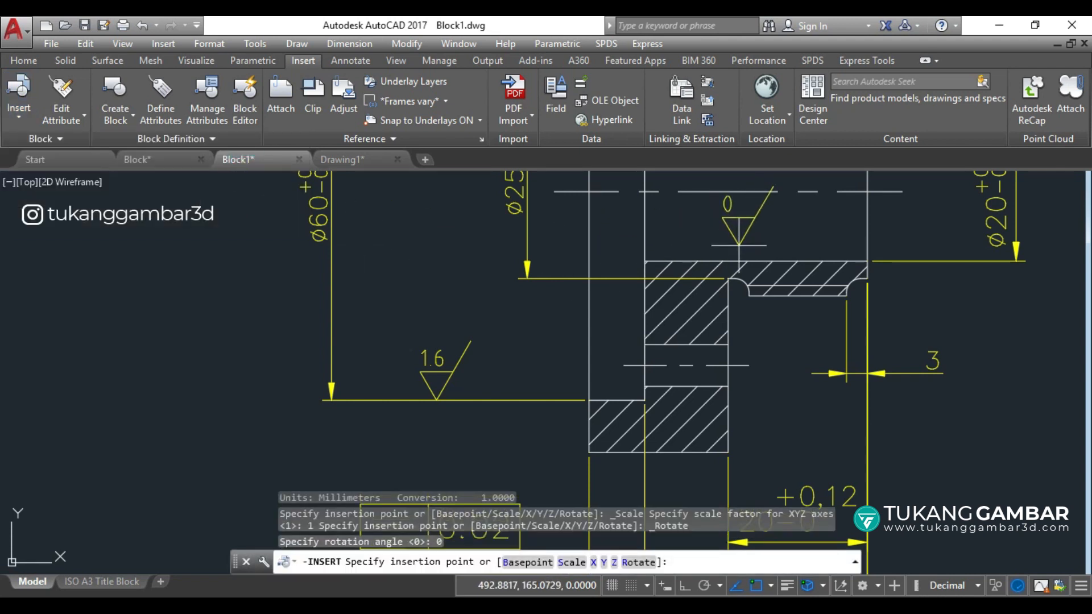
pyautogui.click(739, 260)
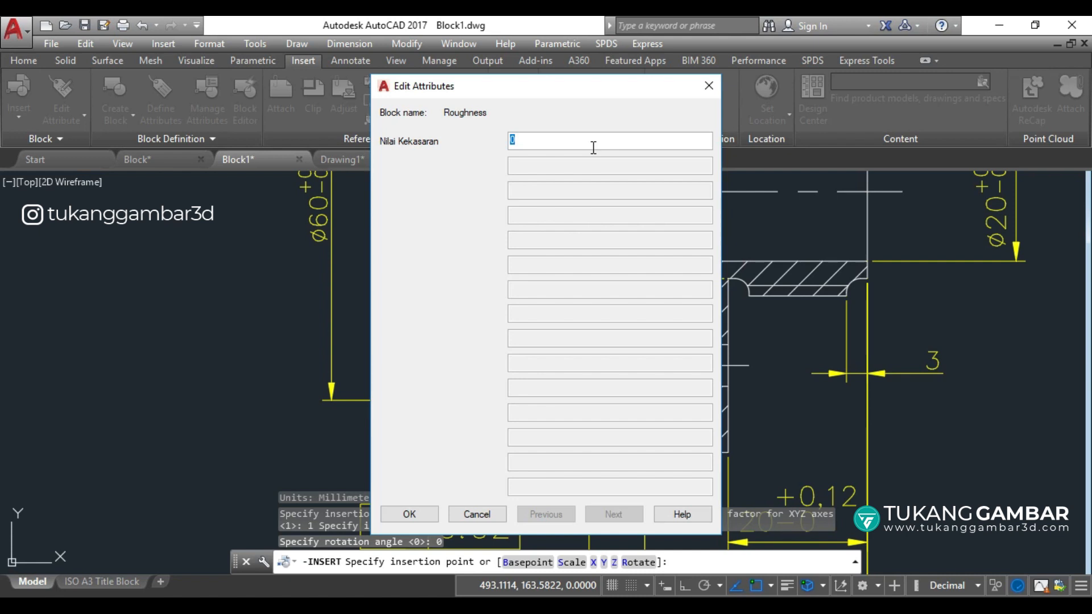
pyautogui.write('0')
pyautogui.click(436, 510)
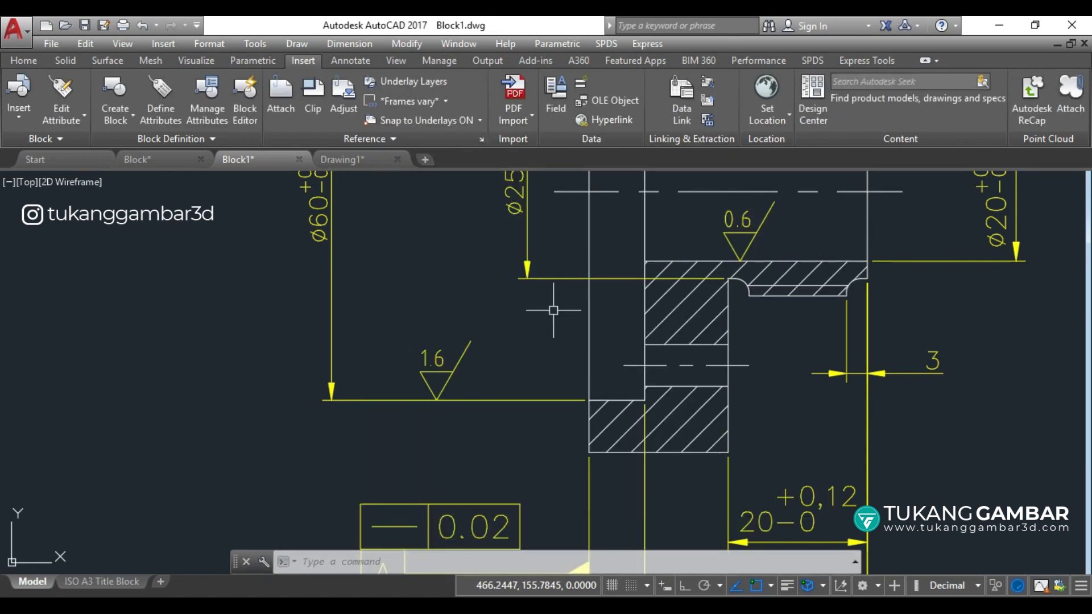
# - Change the attribute value of the Roughness symbol on the Ø60 extension line to N7
pyautogui.doubleClick(438, 358)
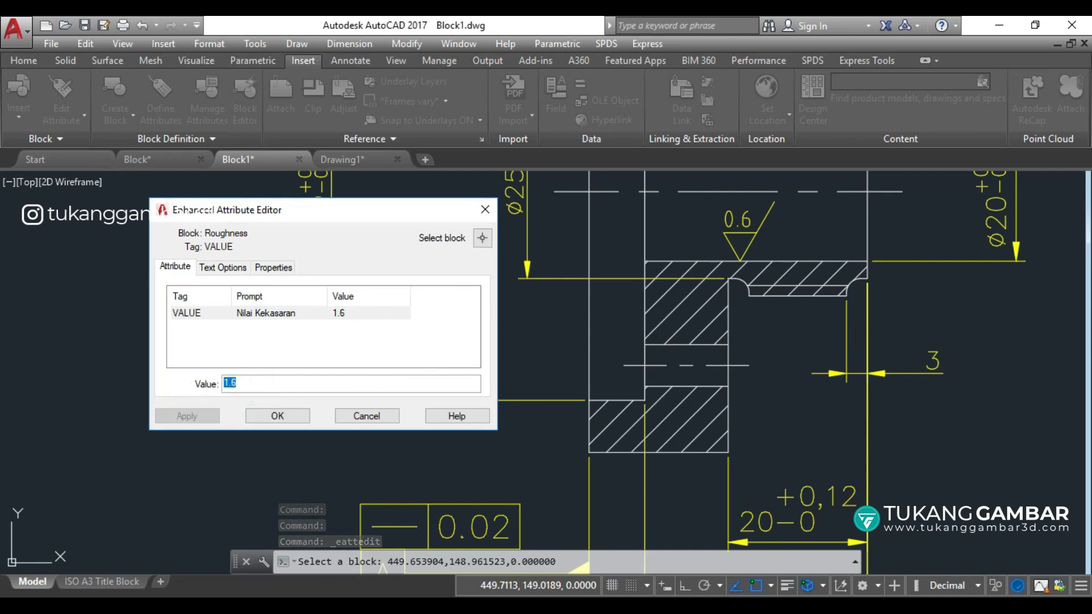
pyautogui.write('N7')
pyautogui.click(288, 417)
pyautogui.click(288, 418)
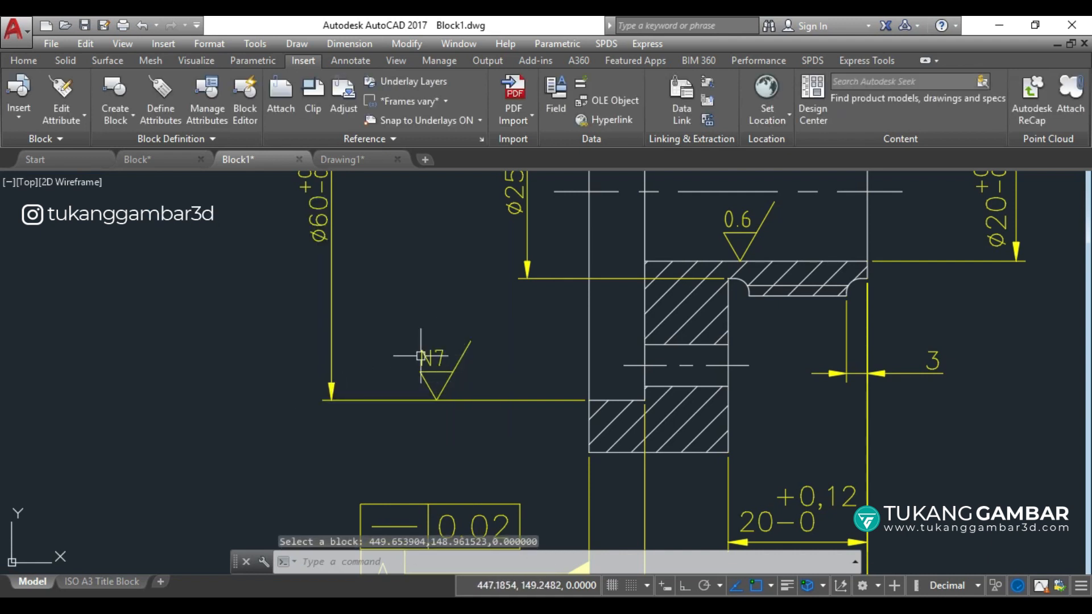
pyautogui.scroll(-5, 432, 343)
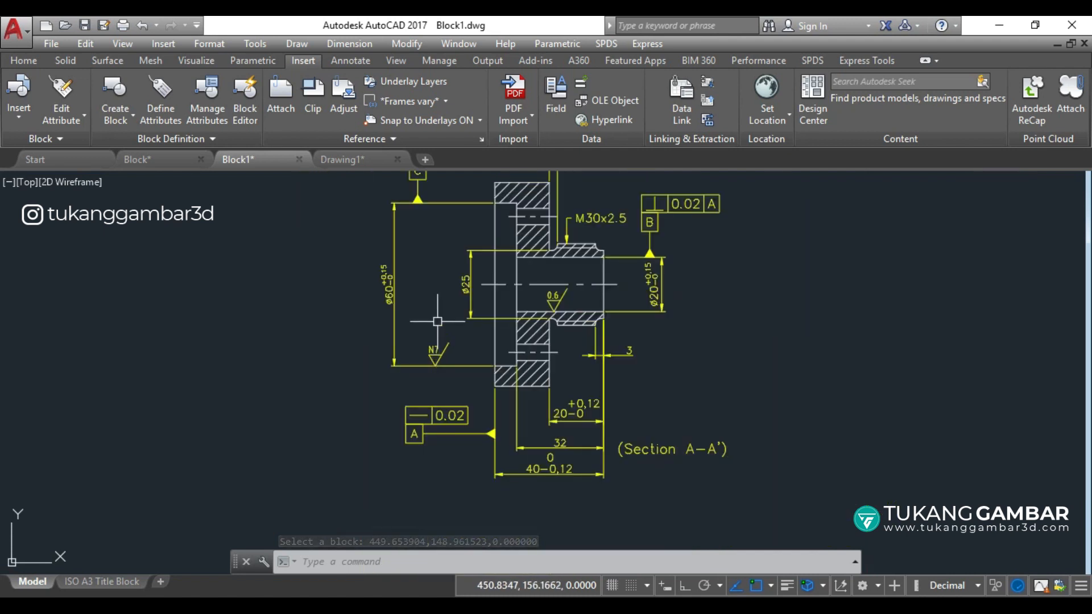
pyautogui.moveTo(435, 341)
pyautogui.mouseDown(button='middle')
pyautogui.moveTo(446, 343)
pyautogui.moveTo(446, 327)
pyautogui.moveTo(448, 347)
pyautogui.mouseUp(button='middle')
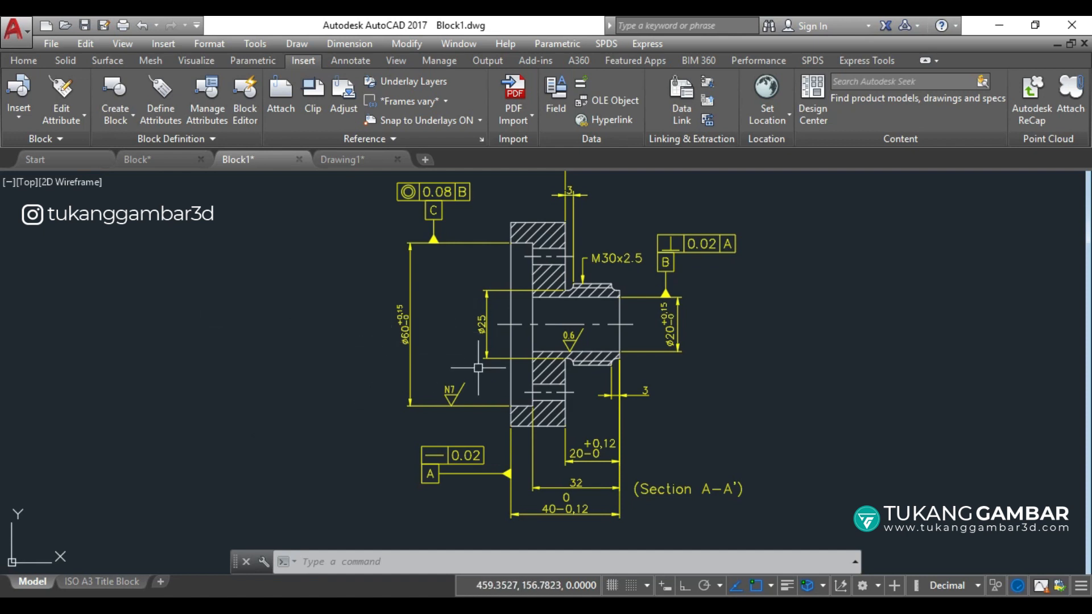
# - Switch to the Drawing1 drawing to check which blocks it can insert, and return to the Block floor plan
pyautogui.click(360, 159)
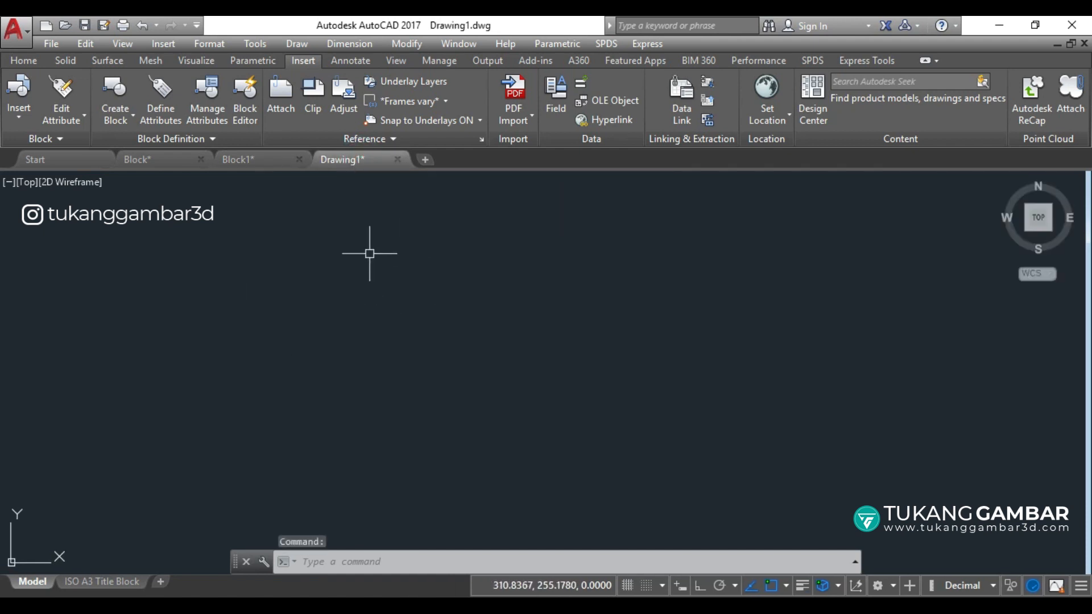
pyautogui.click(19, 99)
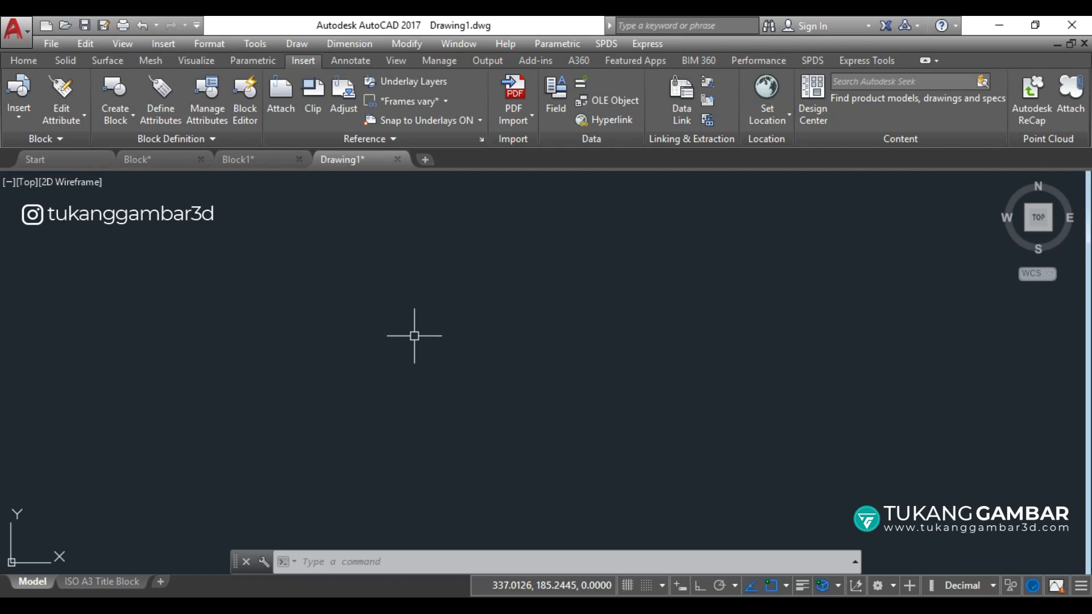
pyautogui.click(161, 161)
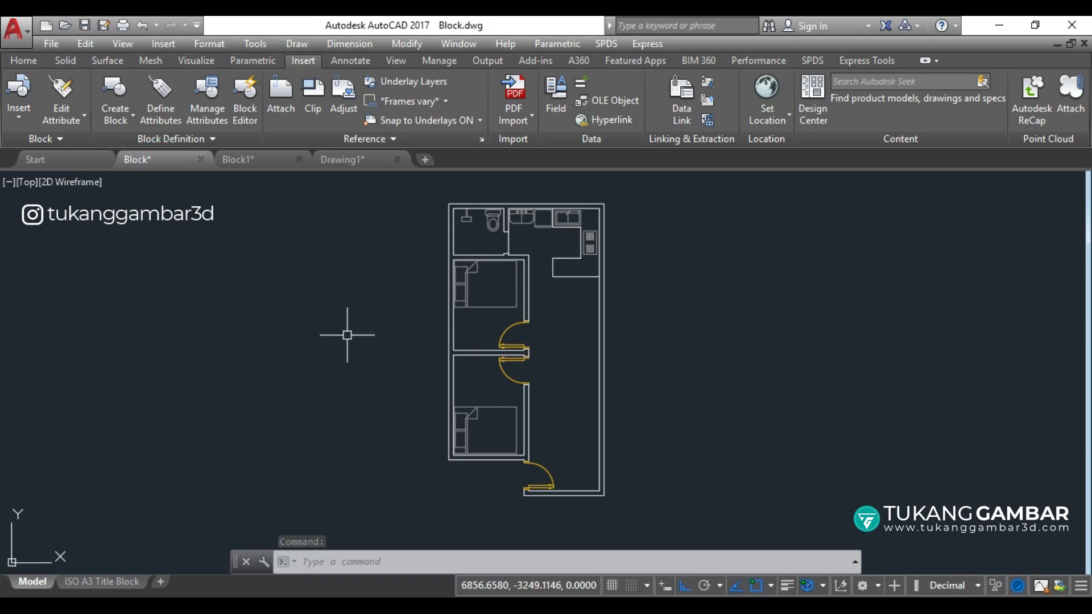
# - Open Write Block and examine its Block, Entire drawing and Objects source options, including the list of existing blocks
pyautogui.click(115, 121)
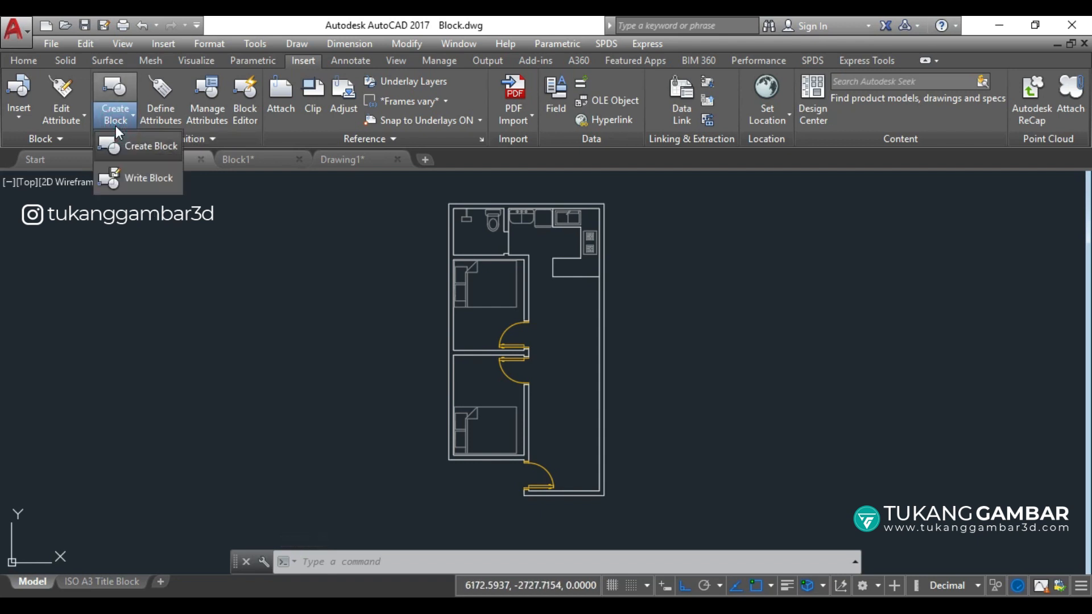
pyautogui.click(144, 176)
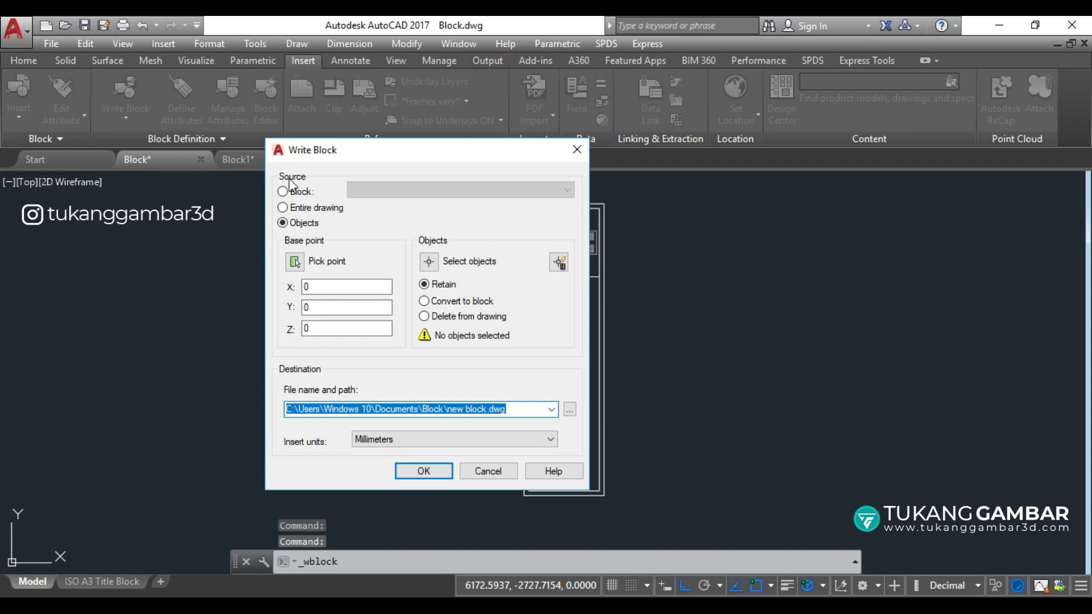
pyautogui.click(283, 191)
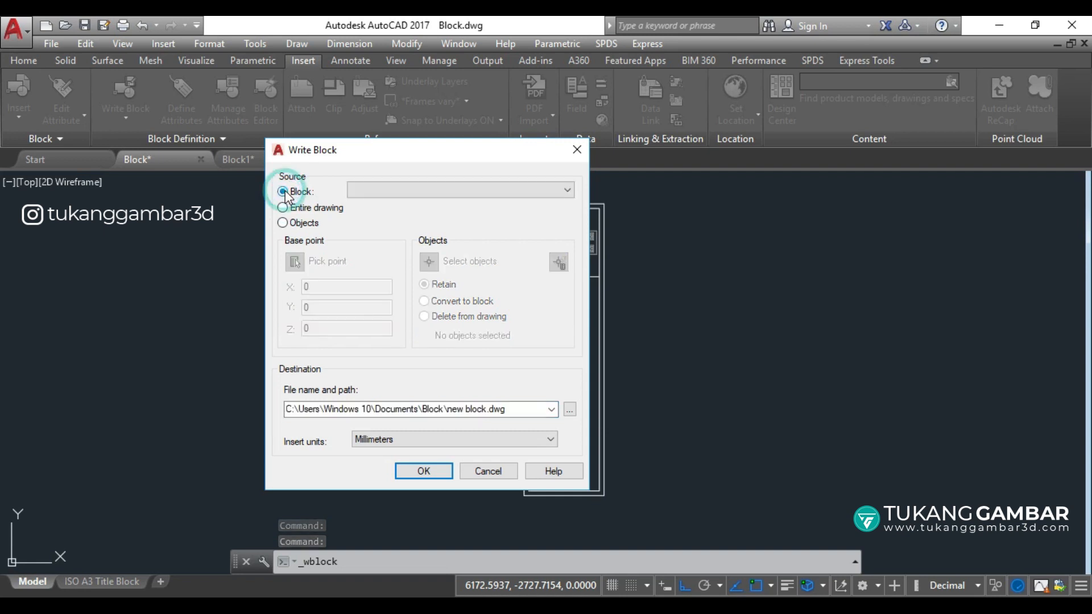
pyautogui.click(282, 208)
pyautogui.click(282, 223)
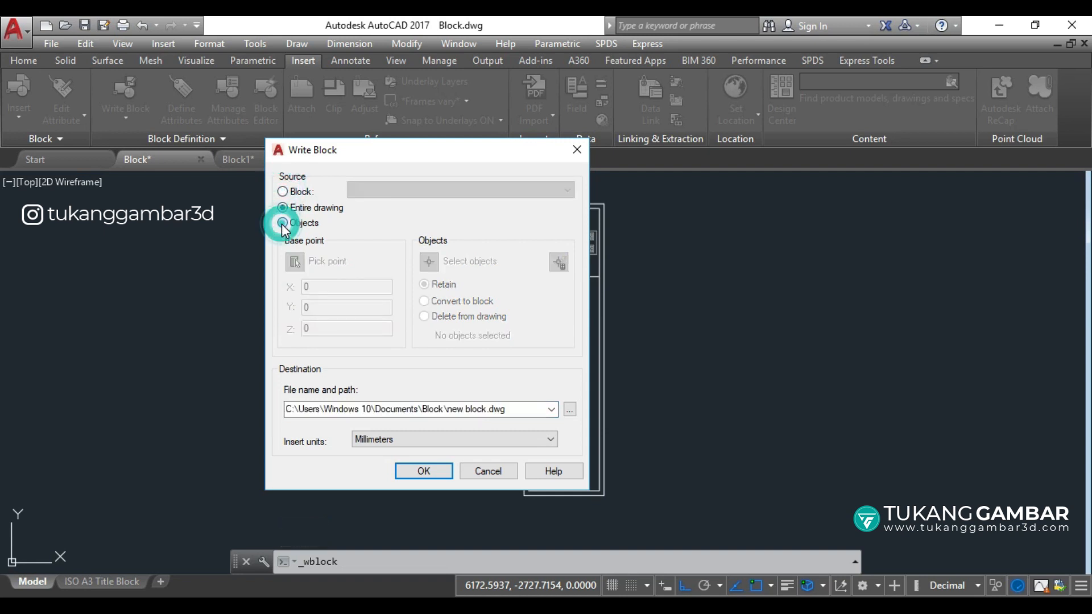
pyautogui.click(283, 191)
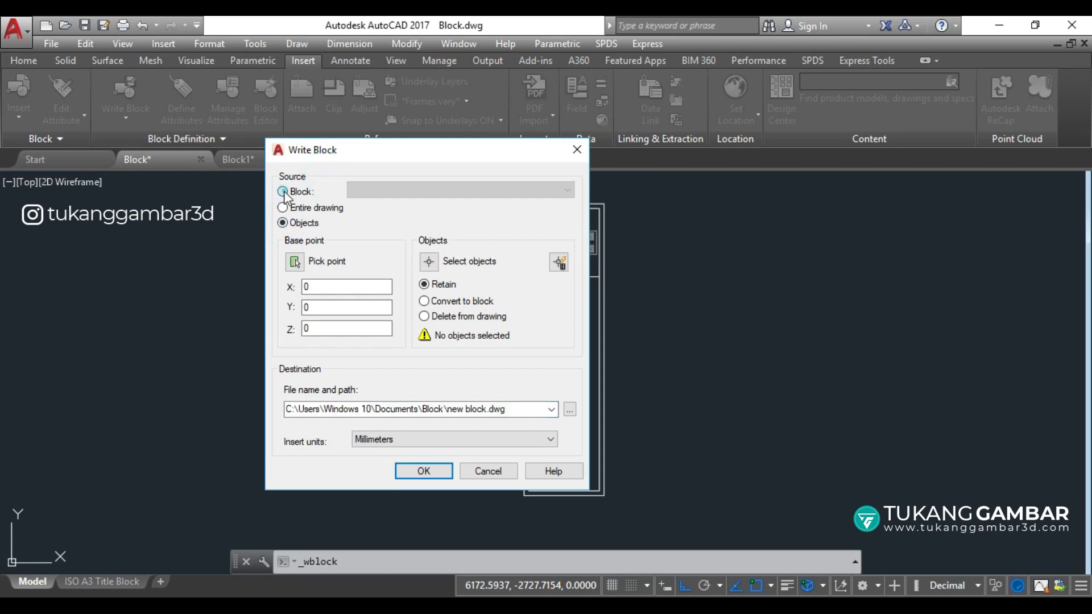
pyautogui.click(391, 190)
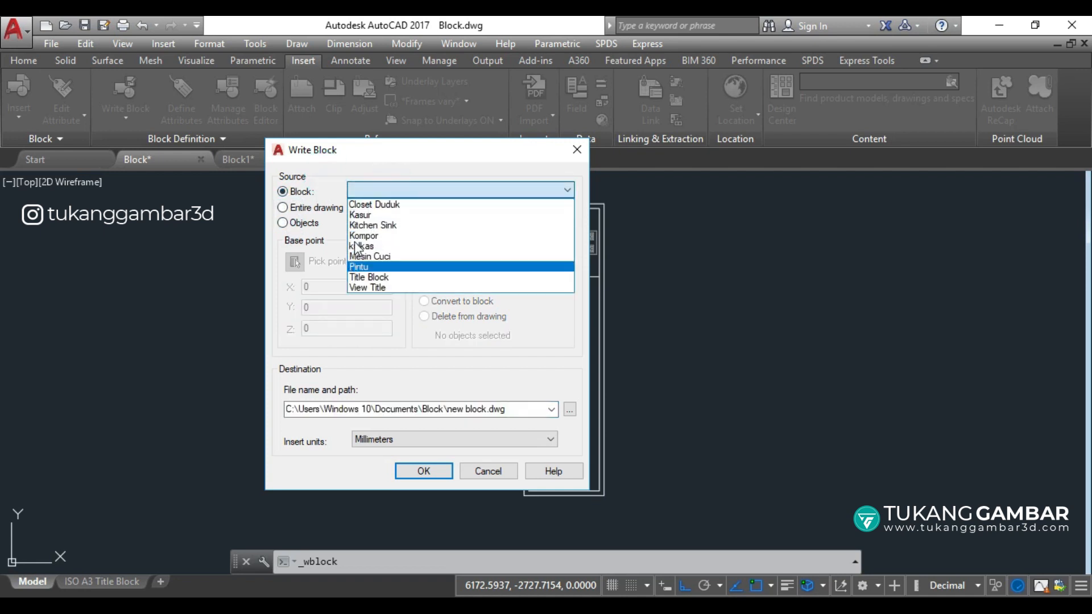
pyautogui.click(320, 182)
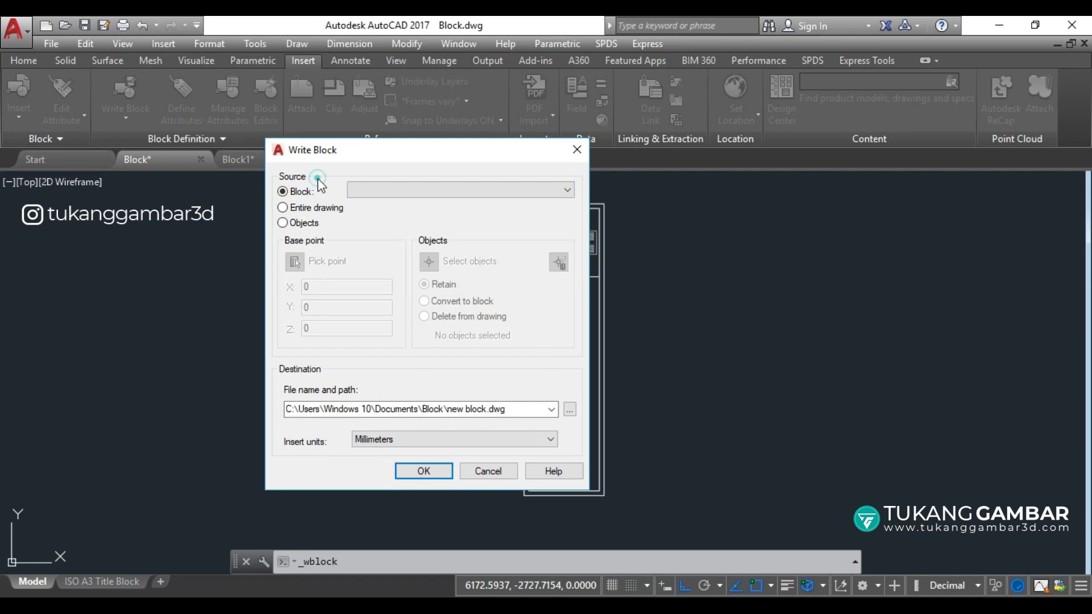
pyautogui.click(284, 208)
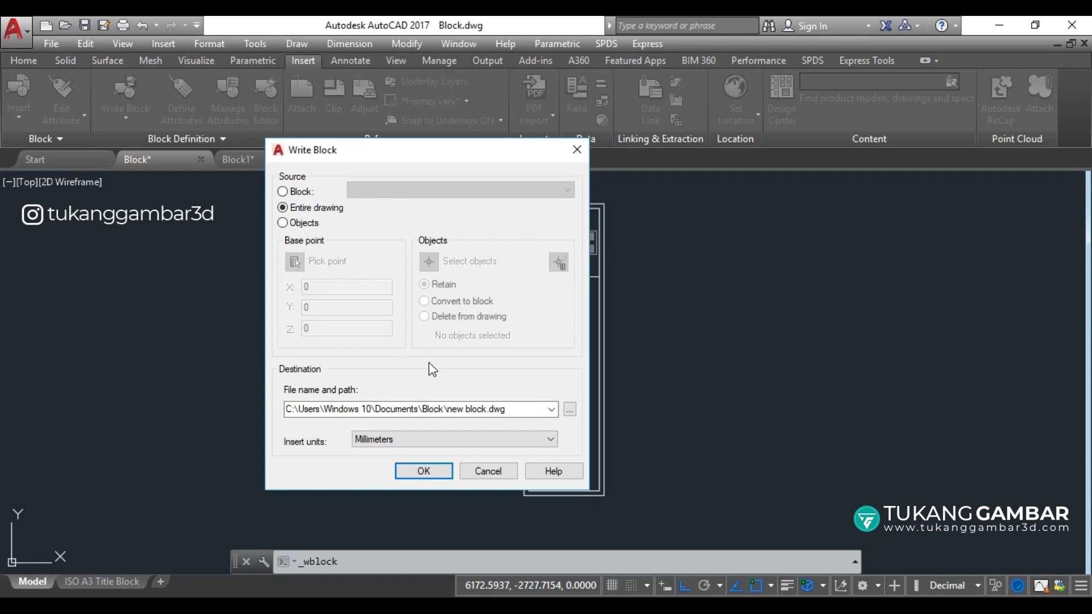
pyautogui.click(303, 223)
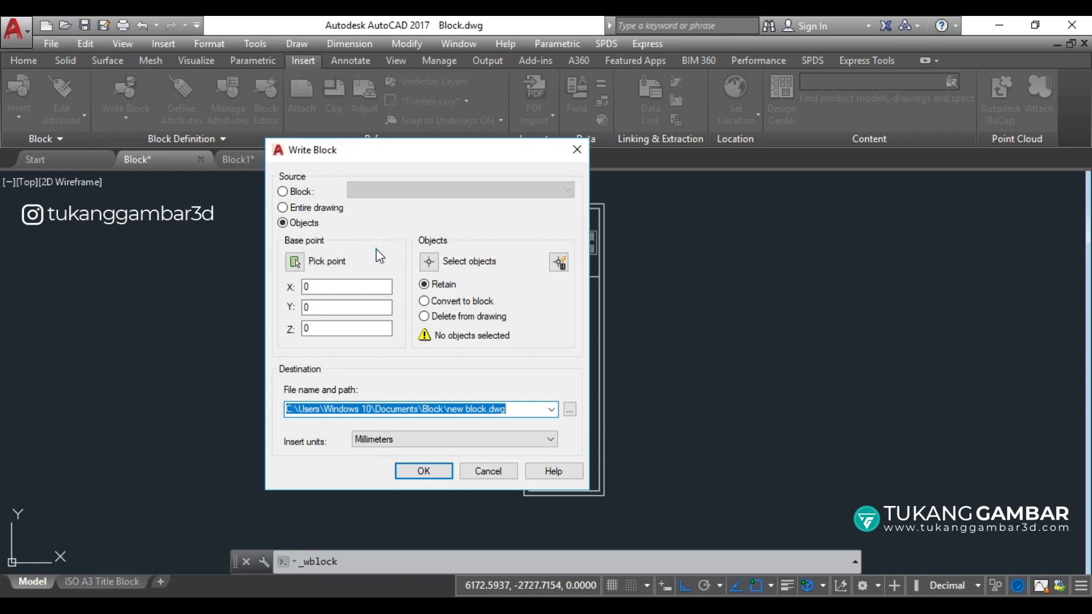
# - Choose the existing Pintu block as the source to write out
pyautogui.click(301, 191)
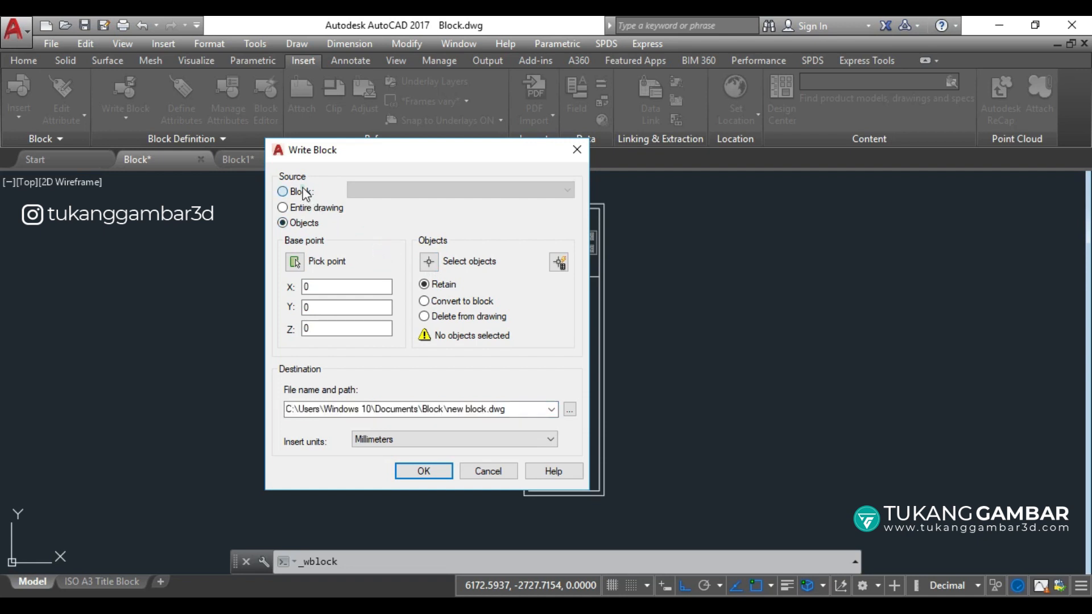
pyautogui.click(449, 193)
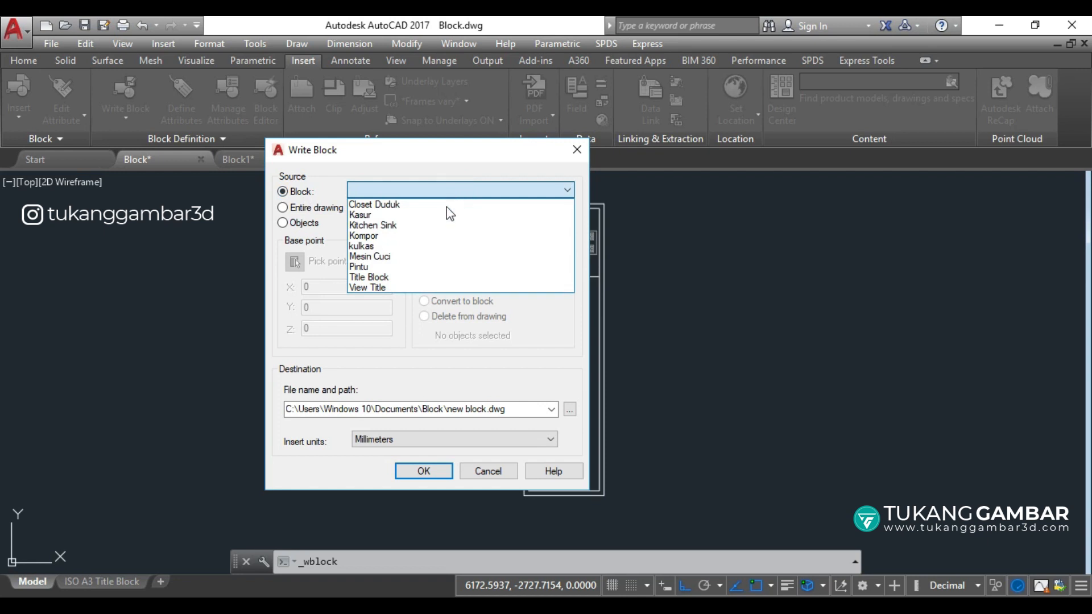
pyautogui.click(415, 267)
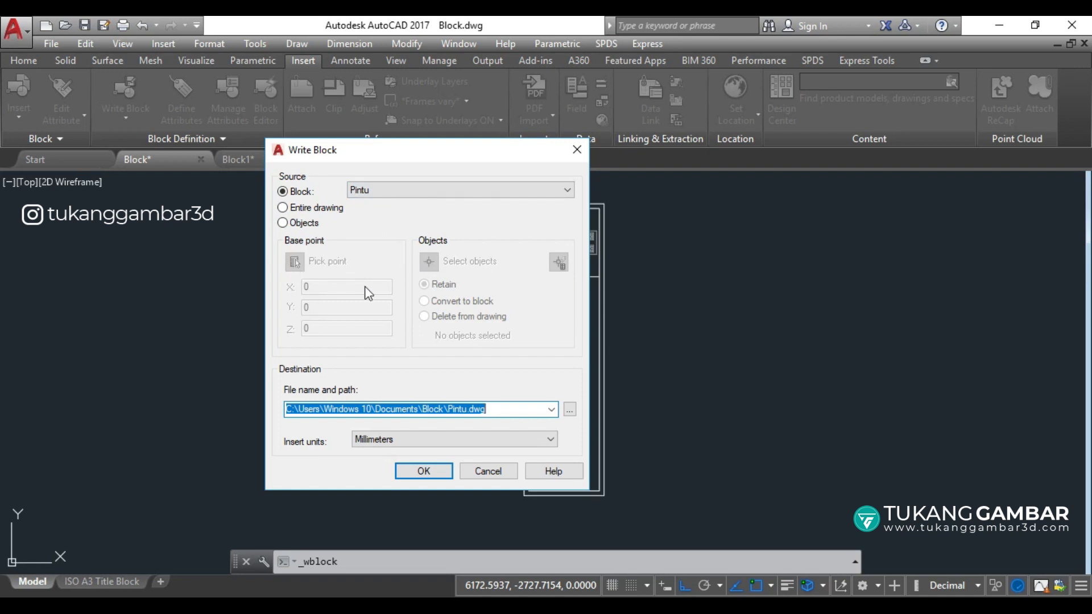
# - Save the block as Pintu.dwg in the Documents\Block folder with millimetres as insert units
pyautogui.click(515, 407)
pyautogui.click(573, 412)
pyautogui.click(570, 410)
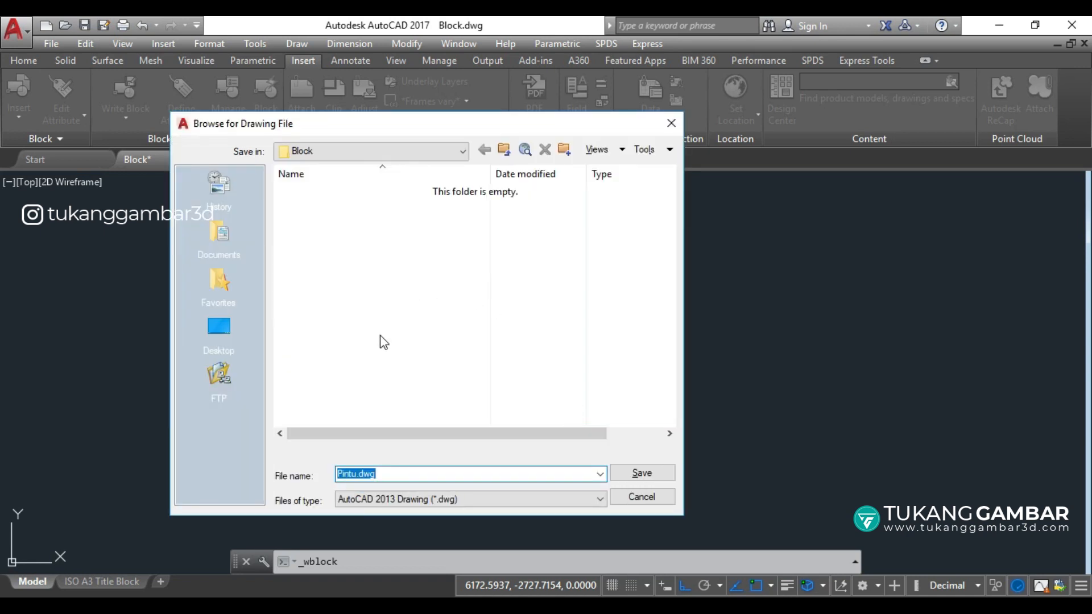
pyautogui.click(463, 150)
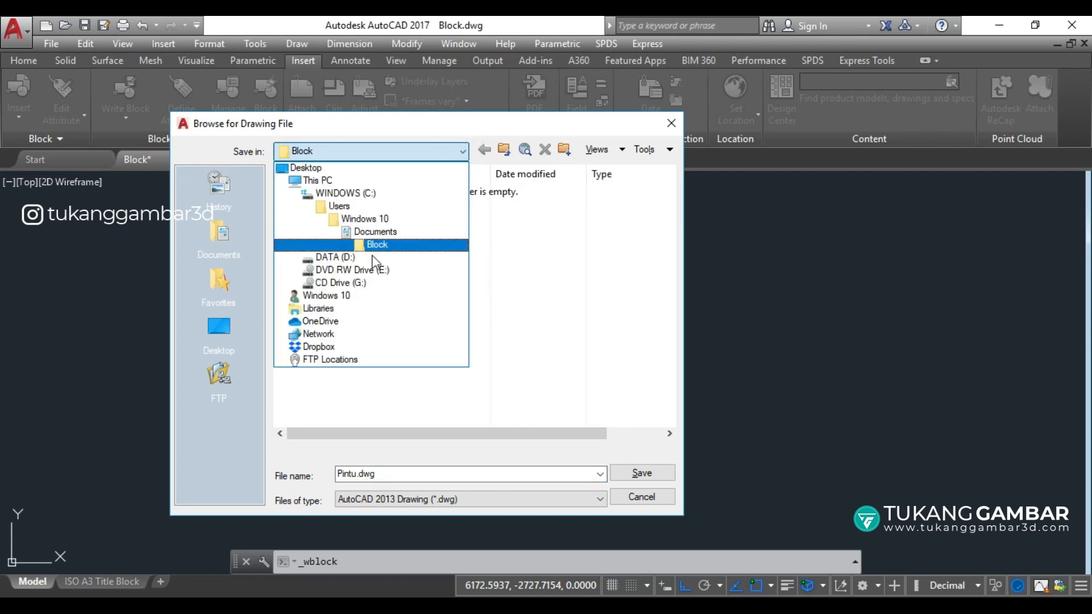
pyautogui.click(380, 245)
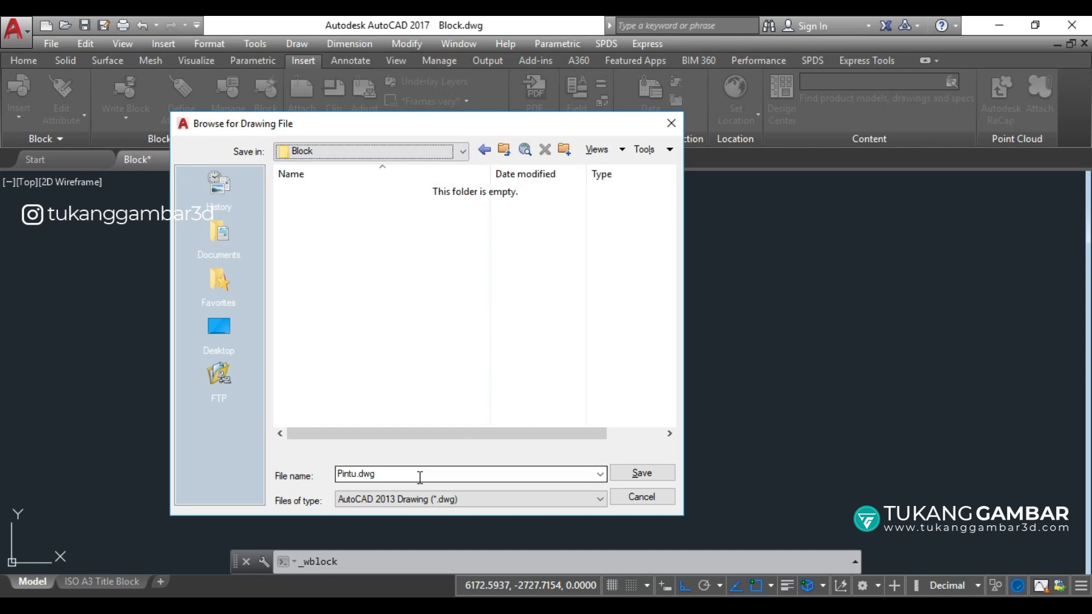
pyautogui.click(634, 477)
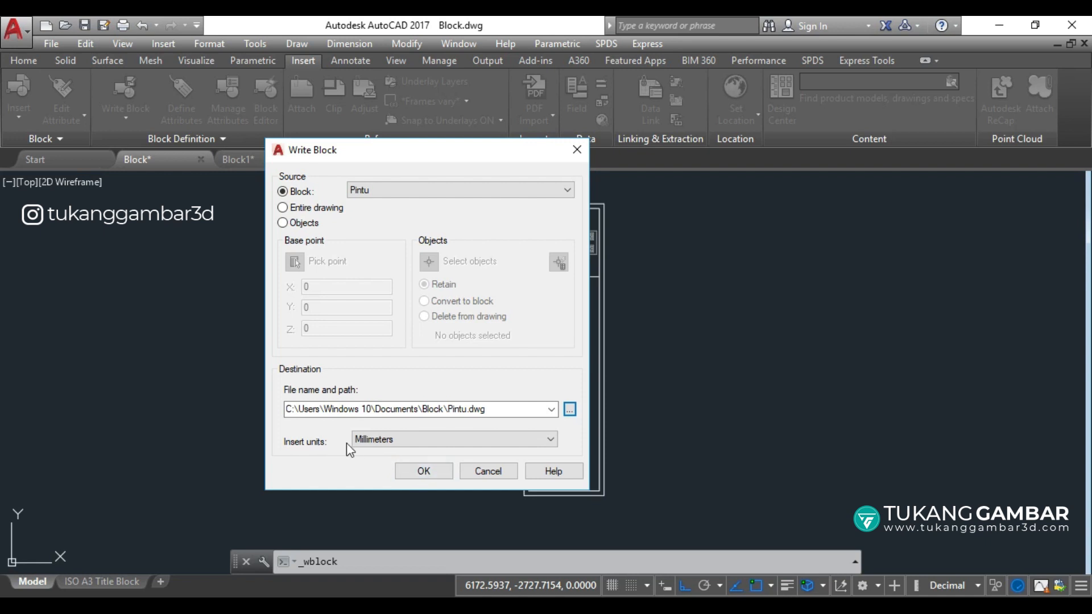
pyautogui.click(426, 472)
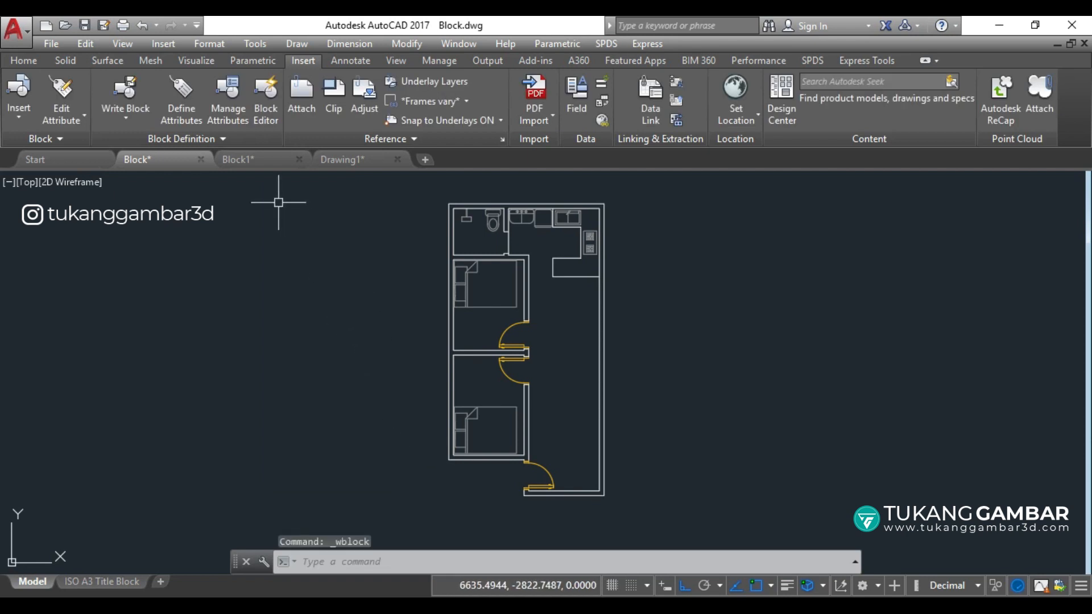
# - In the Drawing1 drawing, insert the Pintu.dwg file from the Block folder at scale 1 and place it in the empty drawing area
pyautogui.click(367, 159)
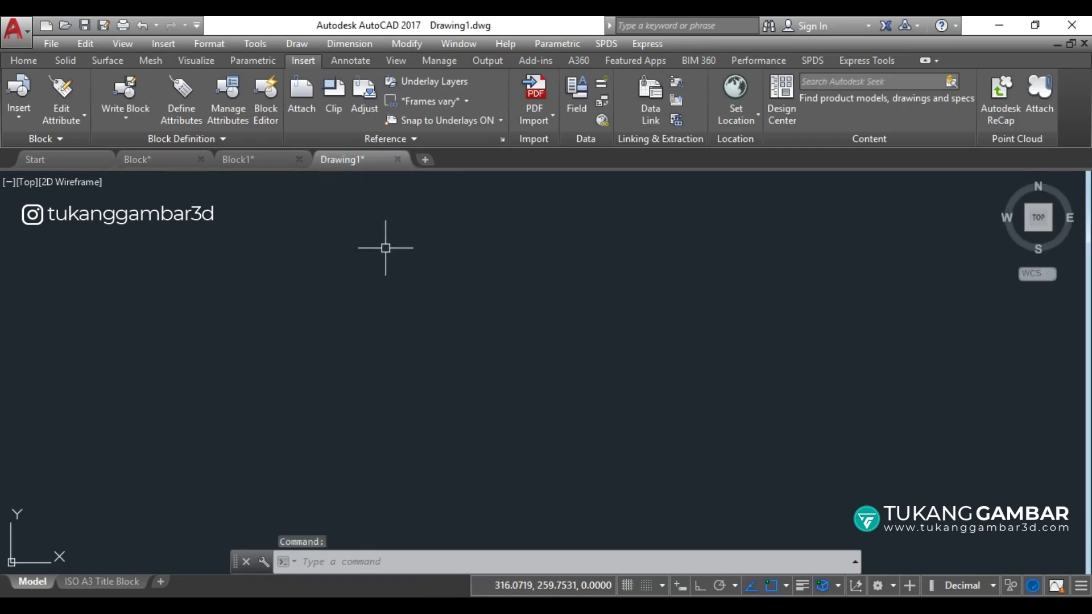
pyautogui.click(21, 109)
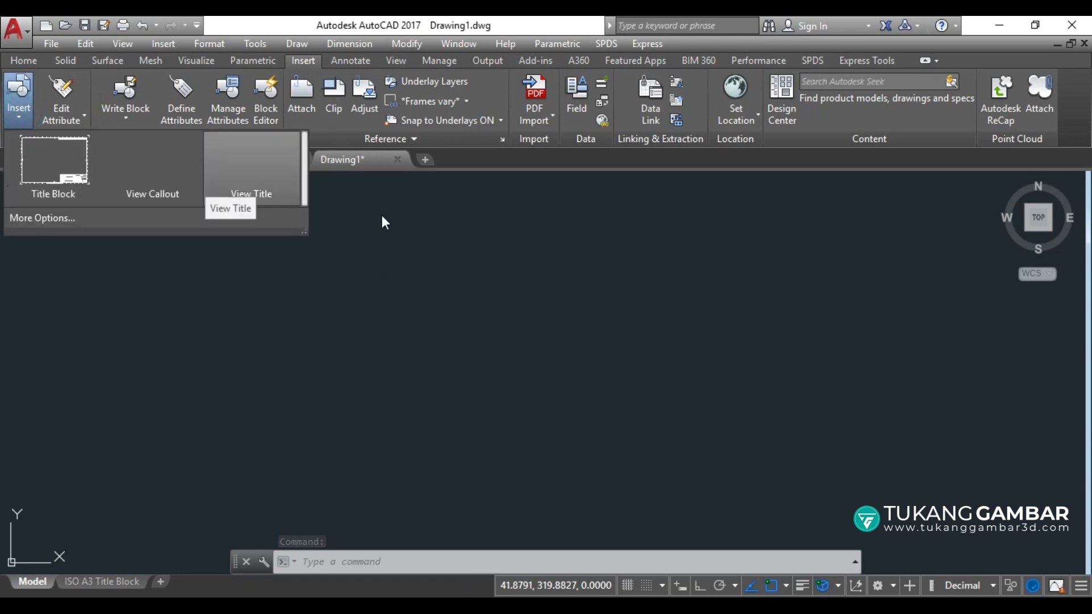
pyautogui.click(45, 217)
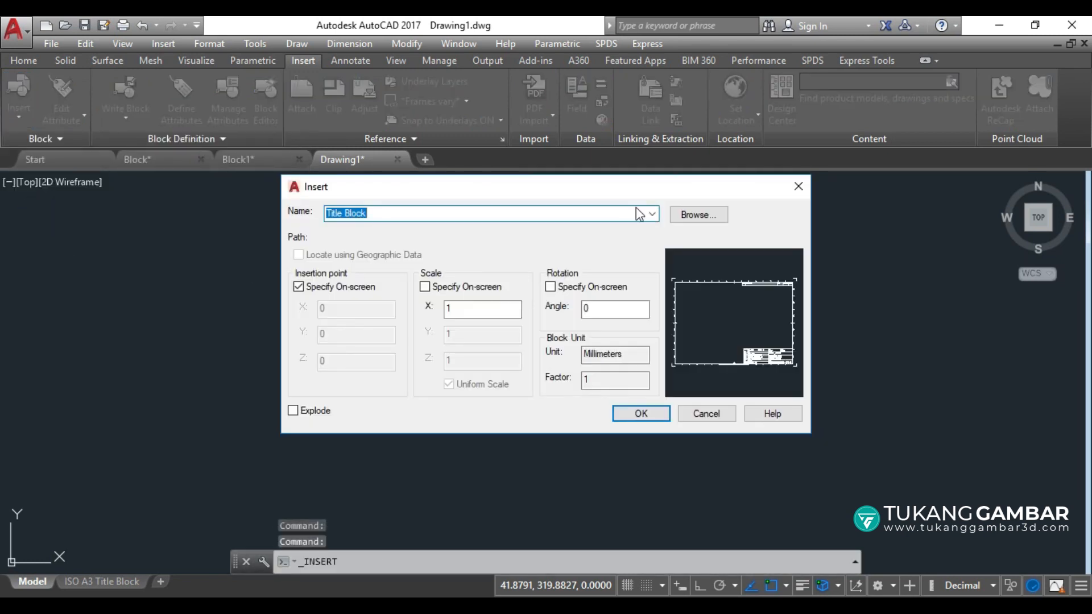
pyautogui.click(689, 220)
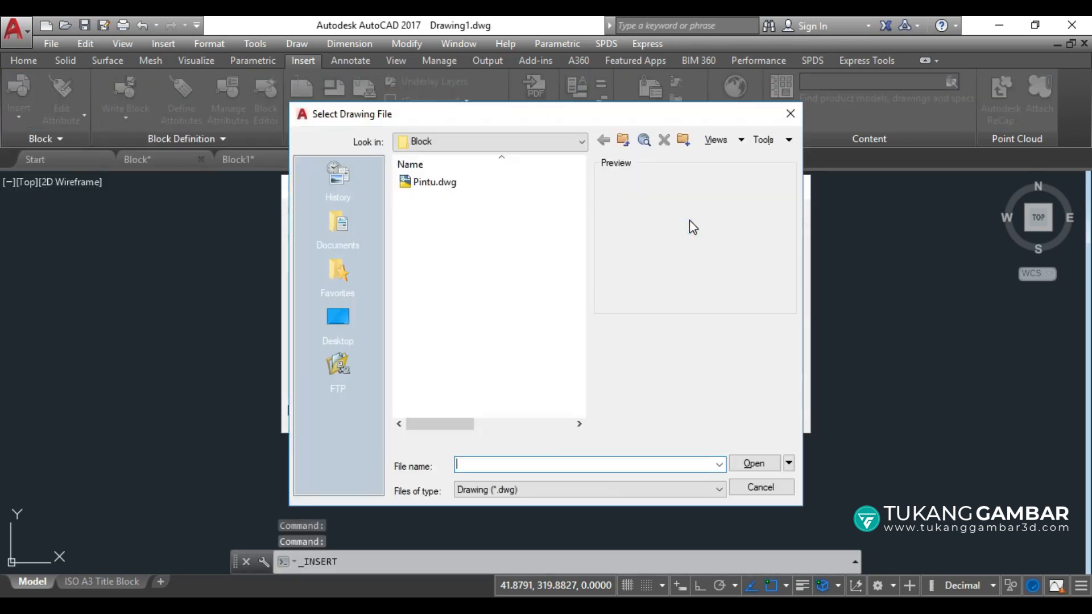
pyautogui.click(581, 142)
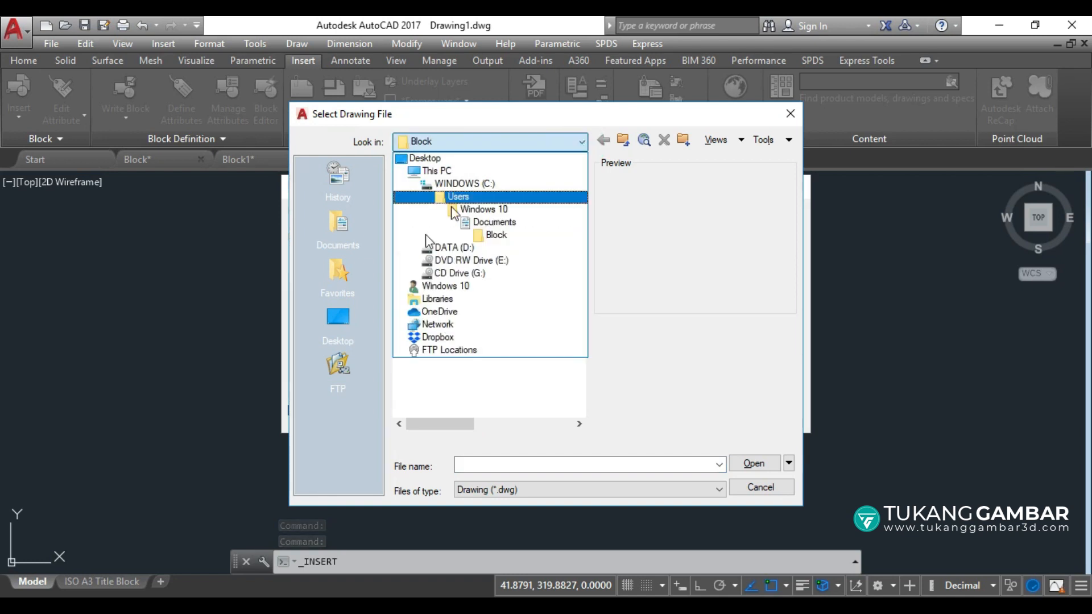
pyautogui.click(483, 236)
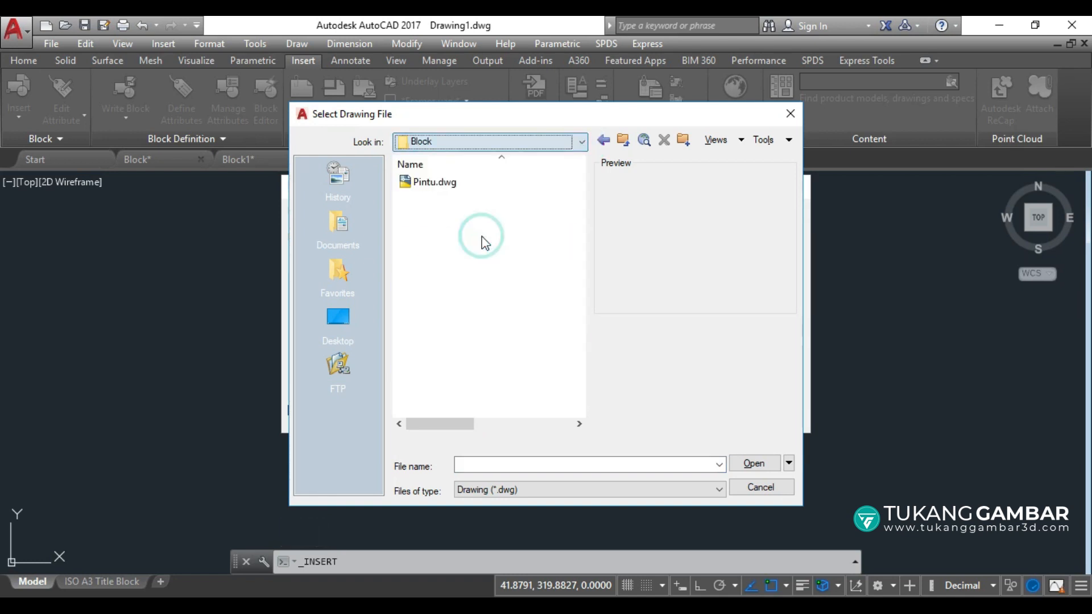
pyautogui.click(429, 183)
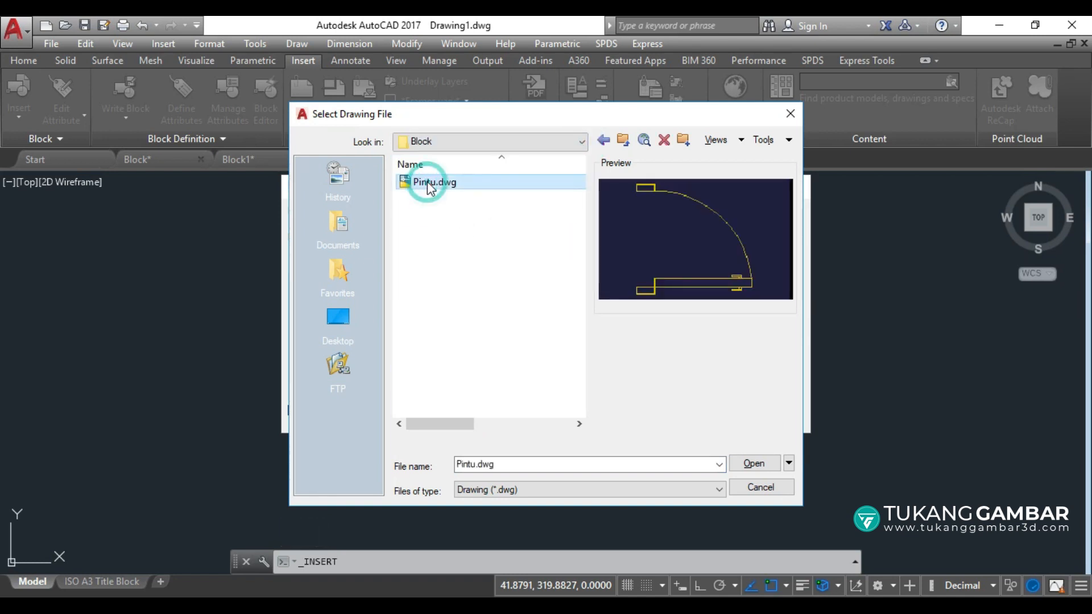
pyautogui.click(766, 465)
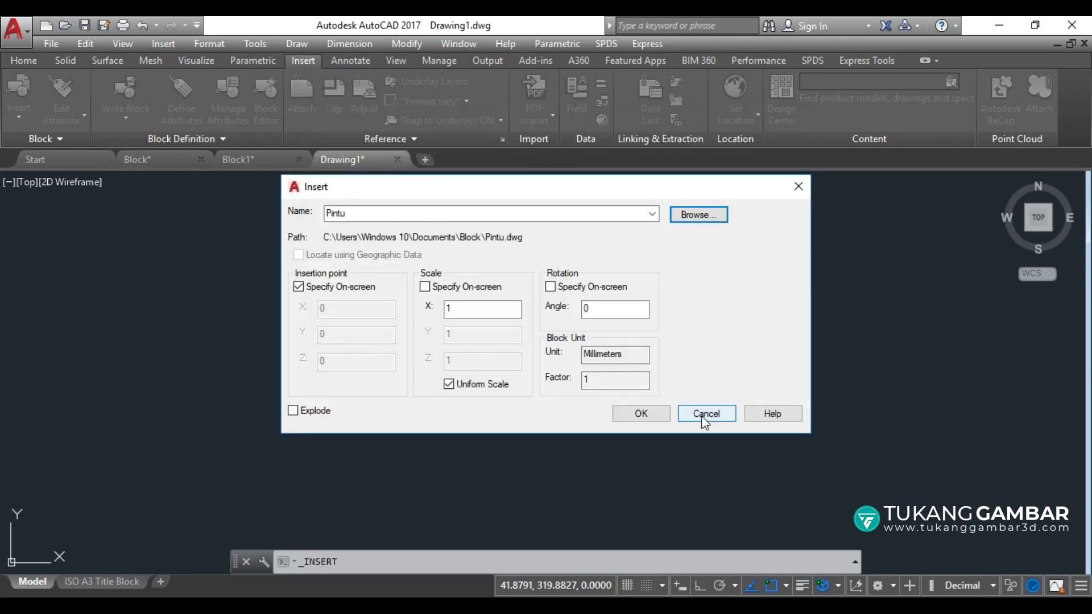
pyautogui.click(654, 420)
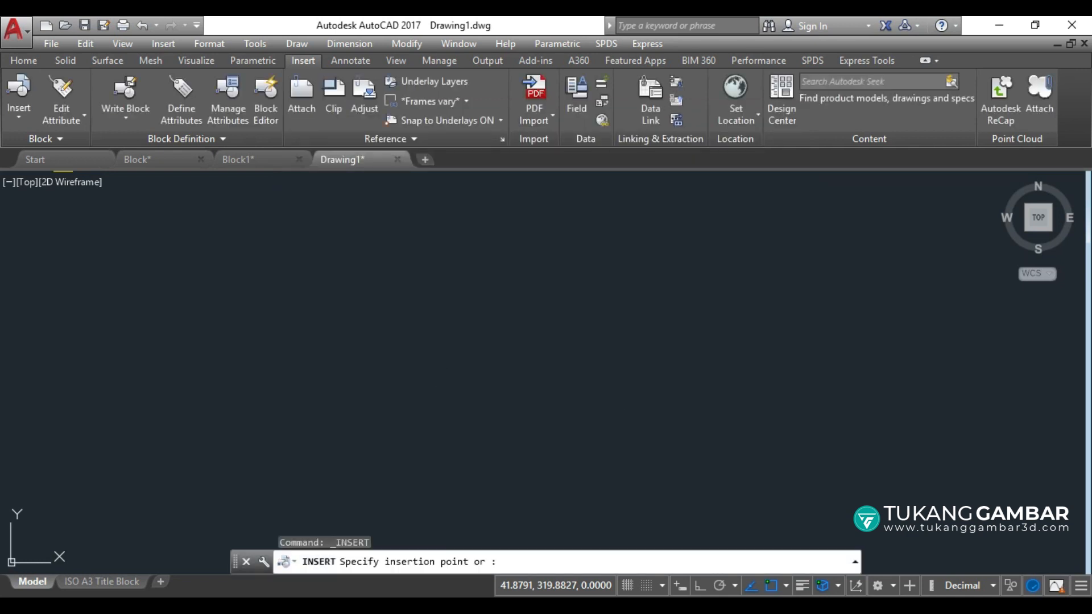
pyautogui.click(438, 371)
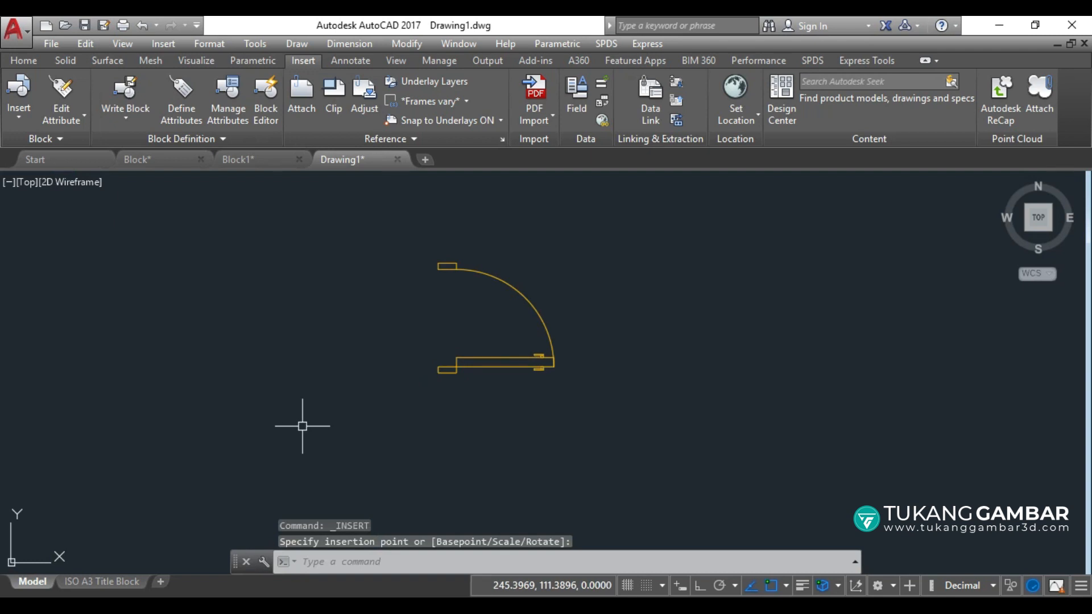
# - In the Block1 drawing, write the existing Roughness block to Roughness.dwg in the Documents\Block folder, using millimetres
pyautogui.click(264, 165)
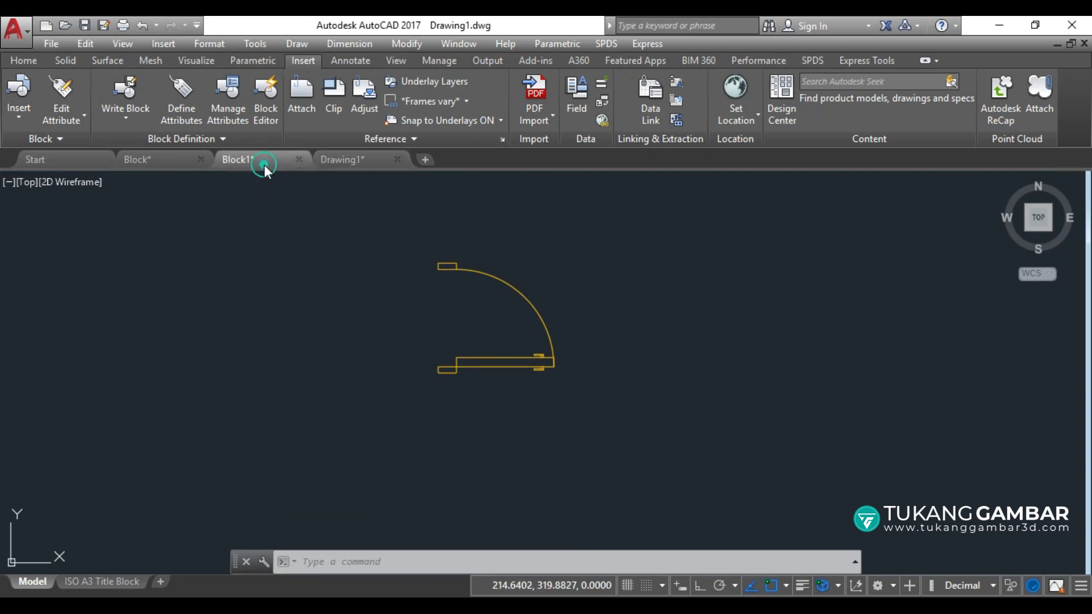
pyautogui.scroll(5, 464, 416)
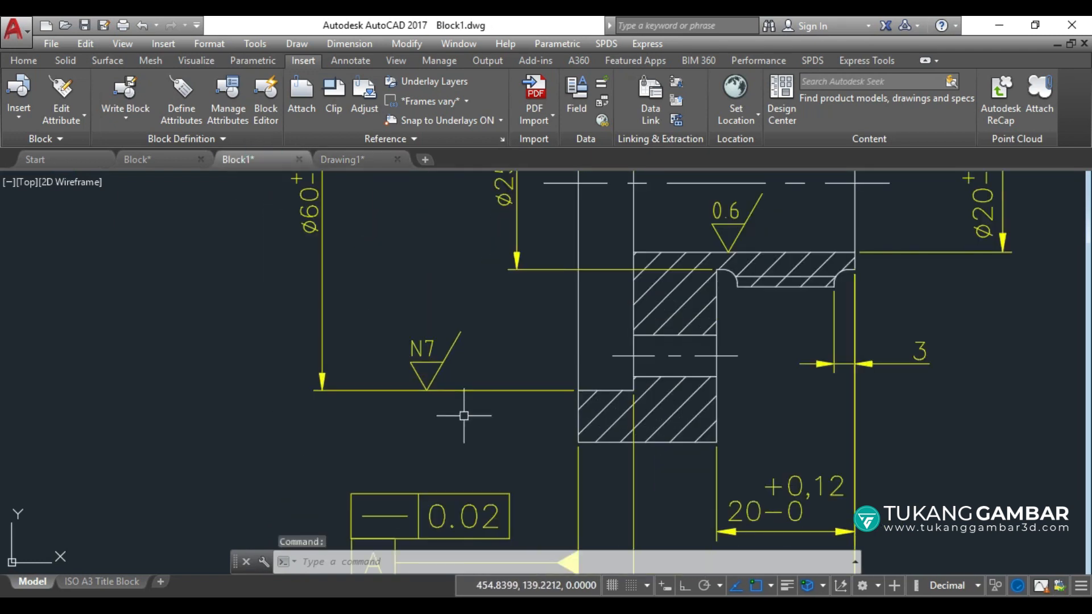
pyautogui.click(479, 339)
pyautogui.click(398, 380)
pyautogui.press('Escape')
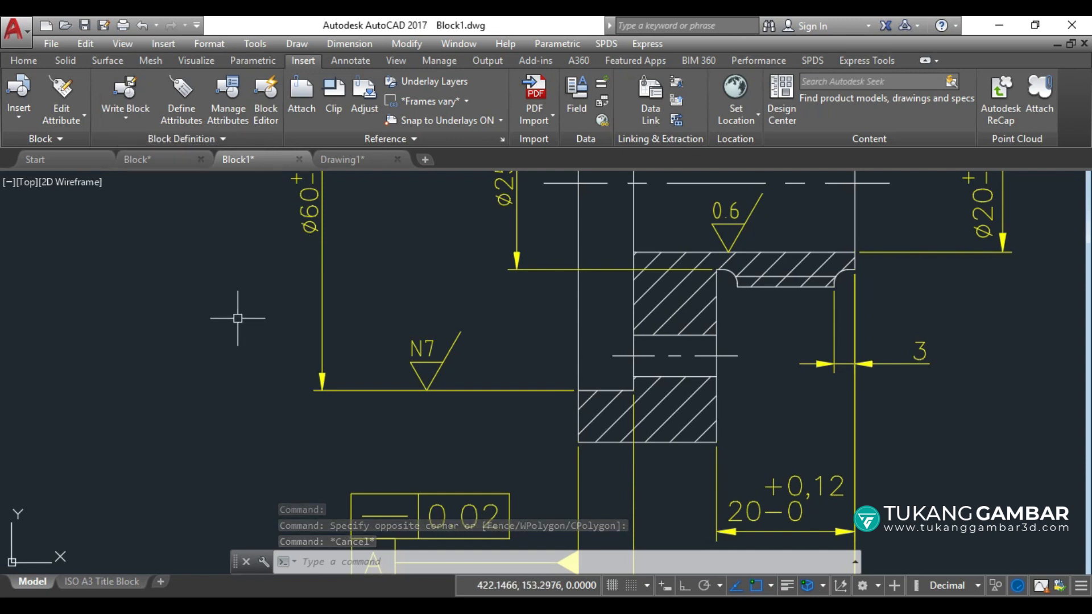
pyautogui.write('w')
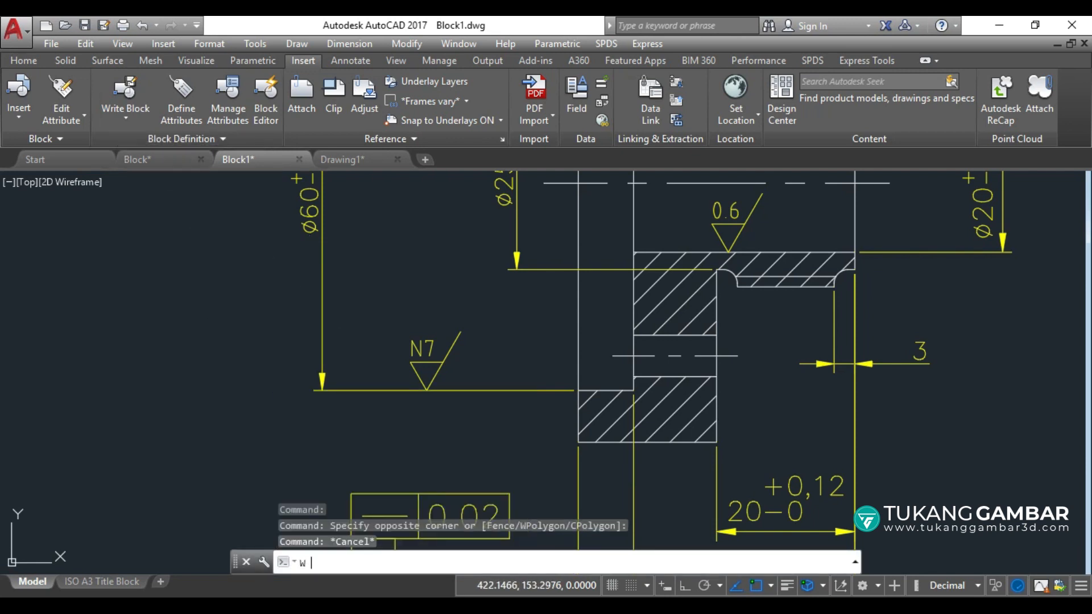
pyautogui.press('Return')
pyautogui.click(294, 192)
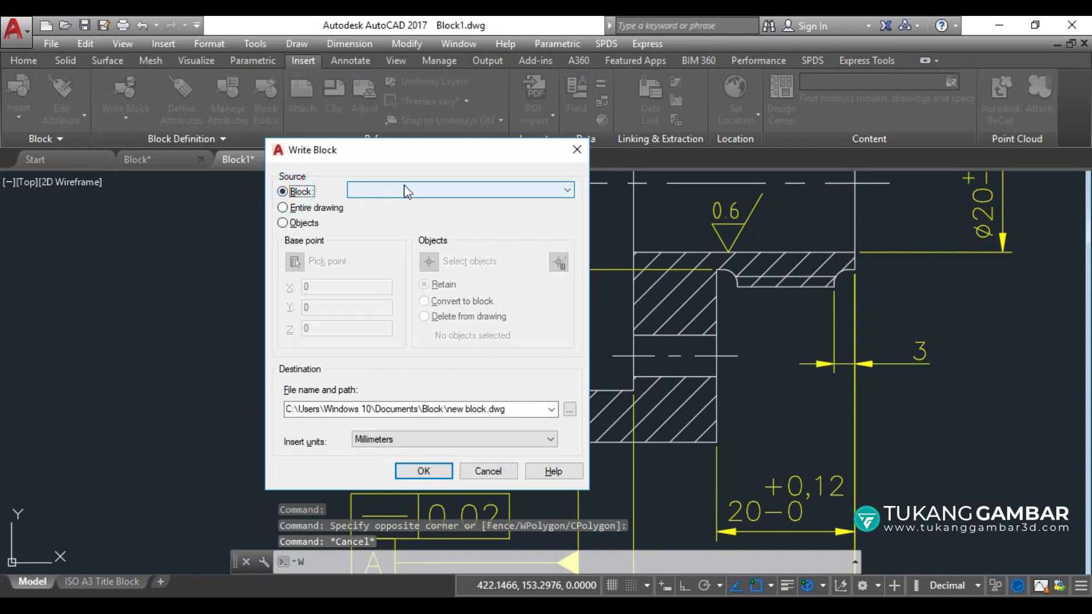
pyautogui.click(421, 189)
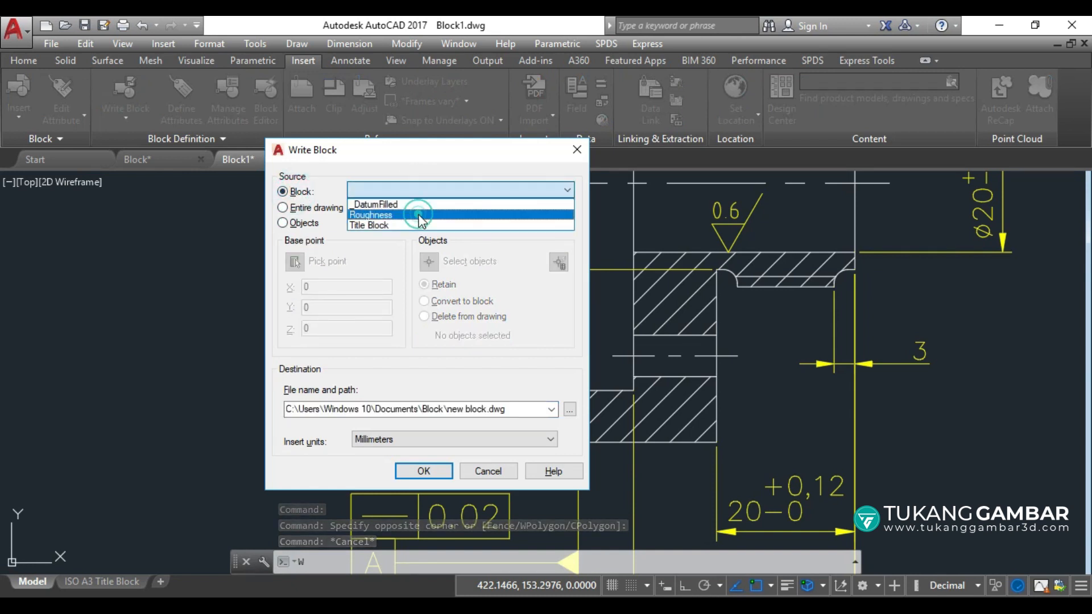
pyautogui.click(419, 215)
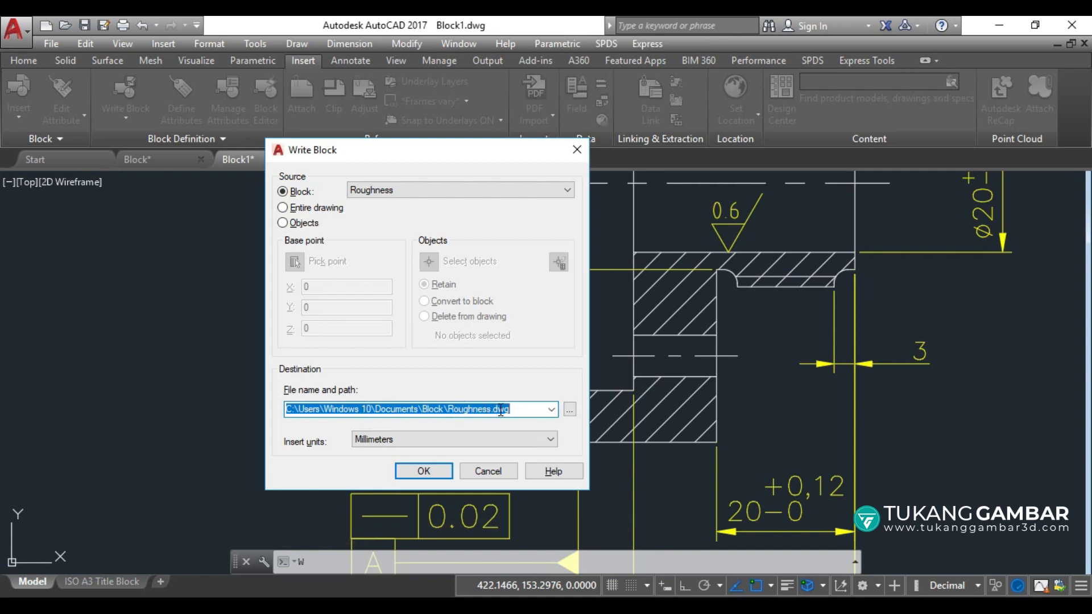
pyautogui.click(433, 471)
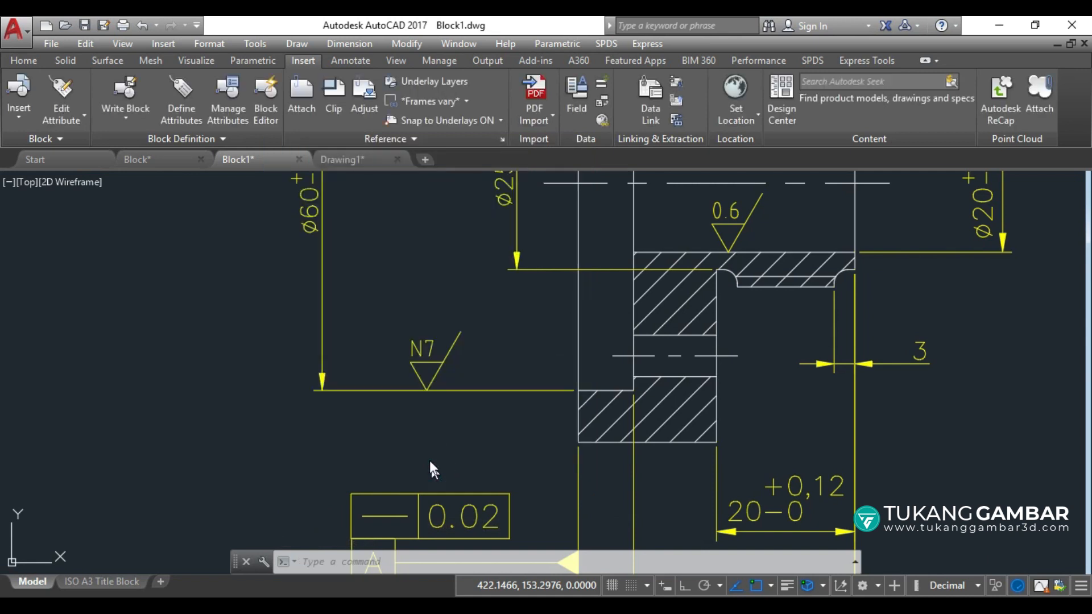
# - Switch to the Drawing1 drawing
pyautogui.click(357, 158)
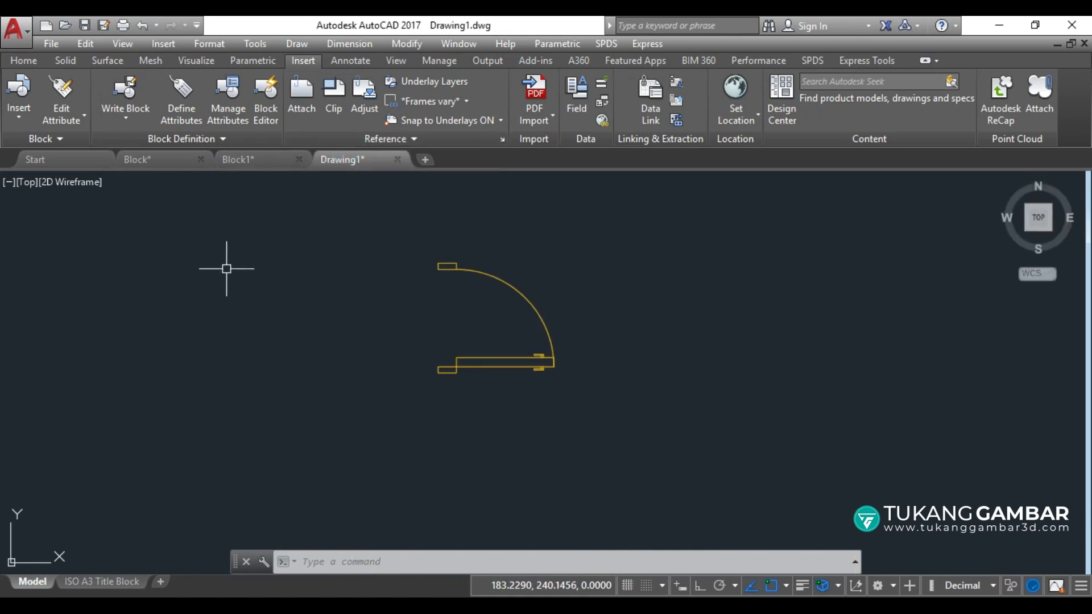
pyautogui.click(19, 102)
pyautogui.click(74, 294)
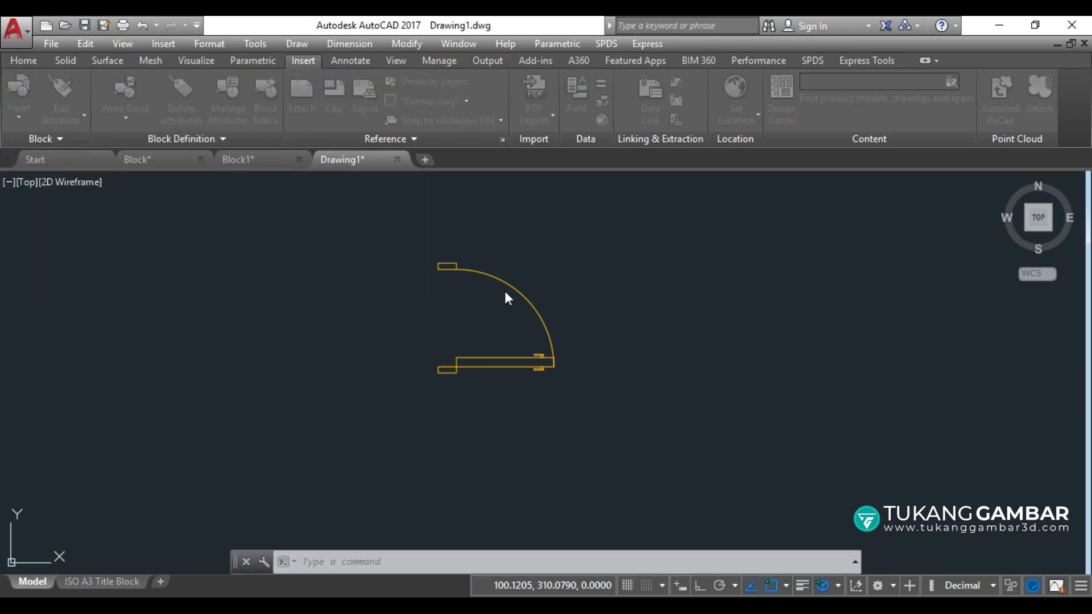
pyautogui.click(798, 186)
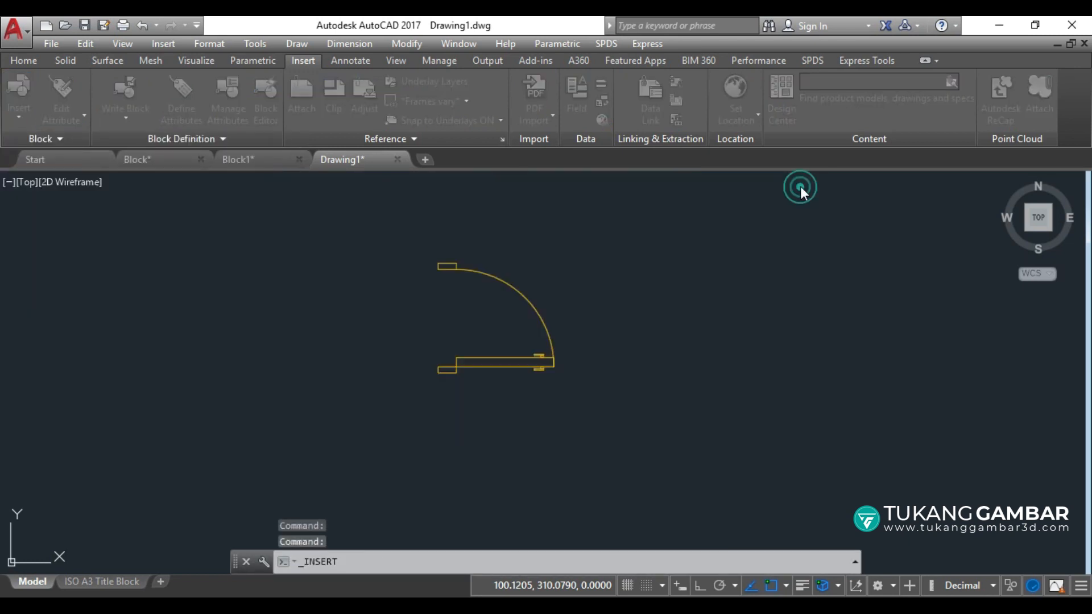
# - Start inserting a block from the Roughness.dwg file in the Block folder, specifying the insertion point on-screen
pyautogui.write('I')
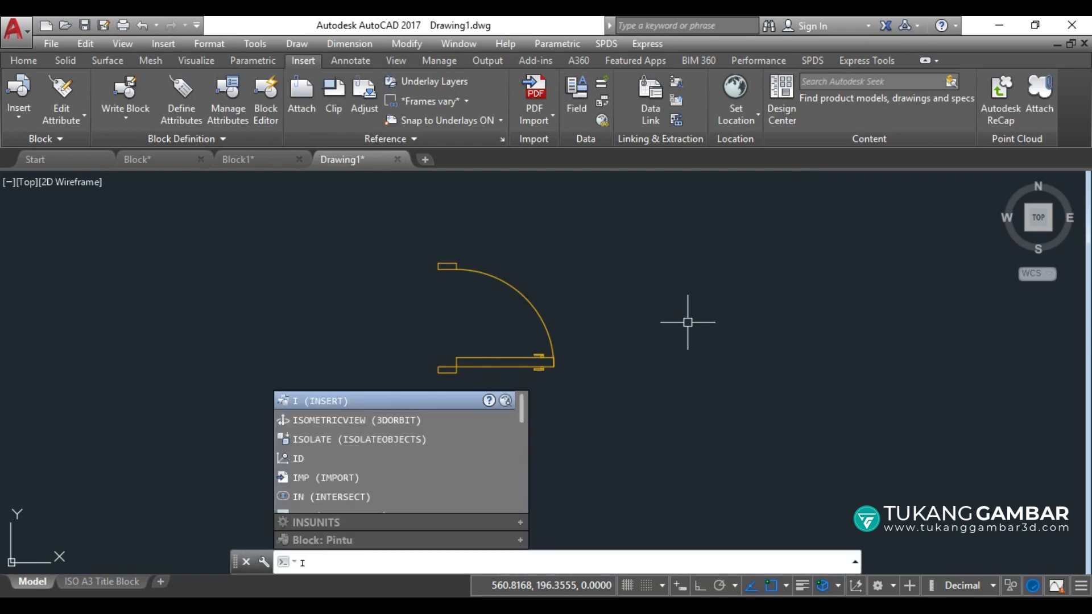
pyautogui.press('Return')
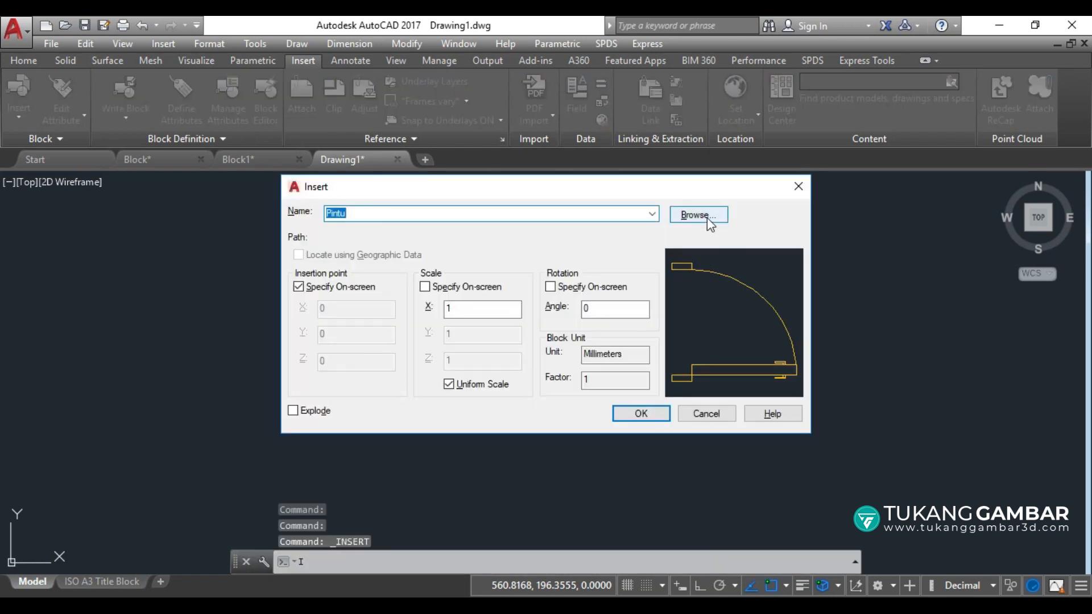
pyautogui.click(707, 217)
pyautogui.click(468, 200)
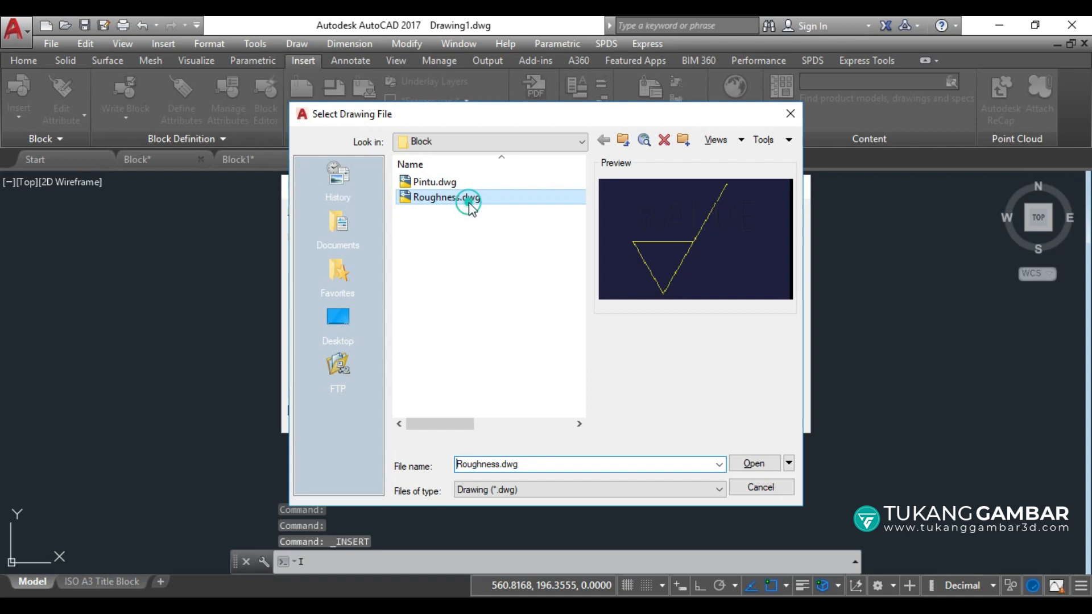
pyautogui.click(752, 464)
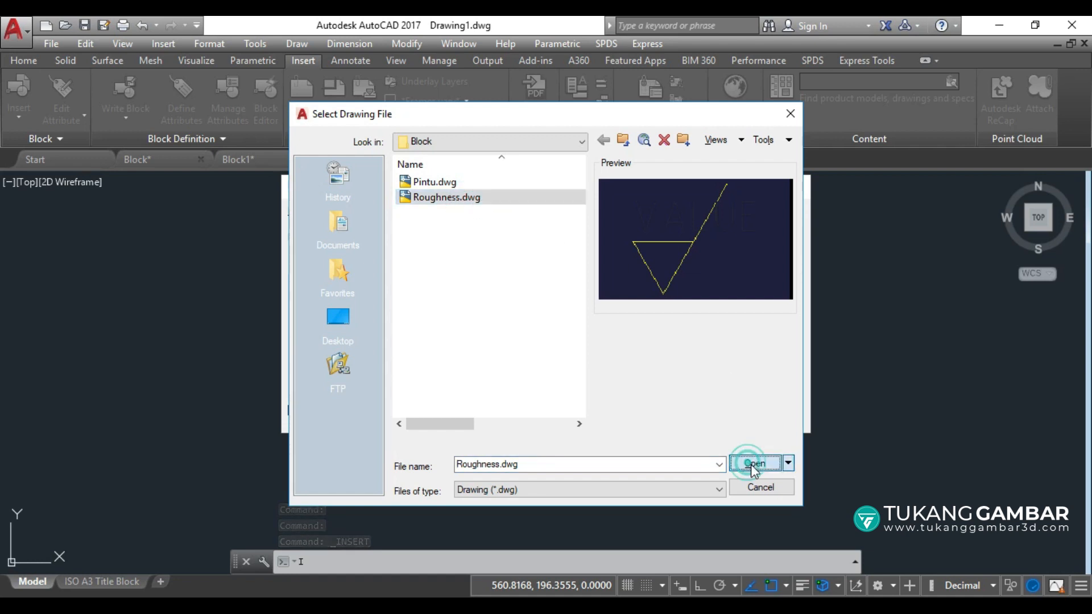
pyautogui.click(650, 416)
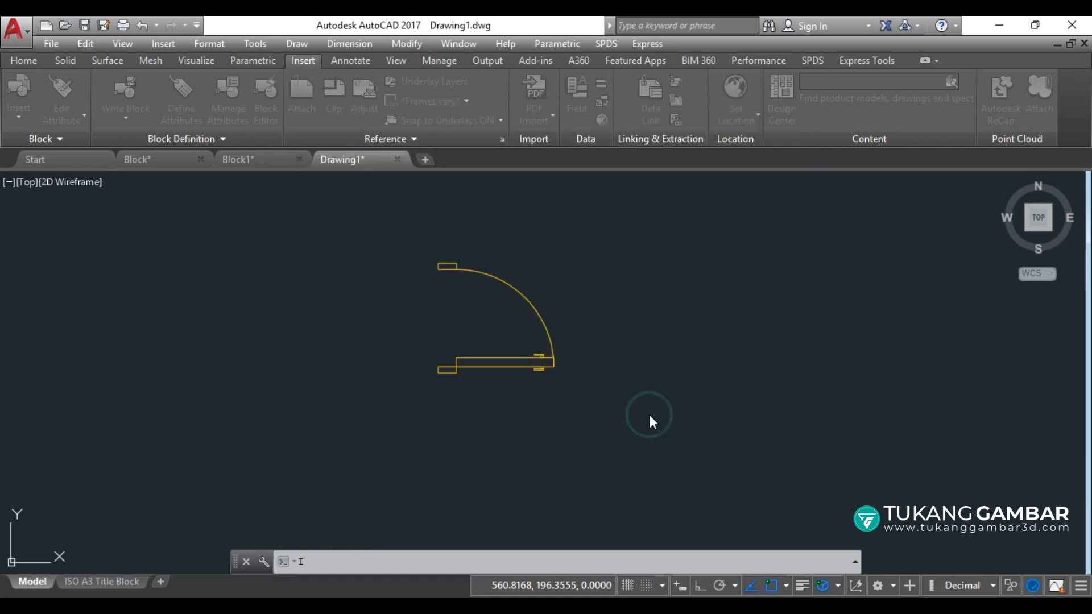
# - Place the roughness symbol on the upper edge of the door leaf and set its Nilai Kekasaran attribute to N9
pyautogui.scroll(4, 489, 329)
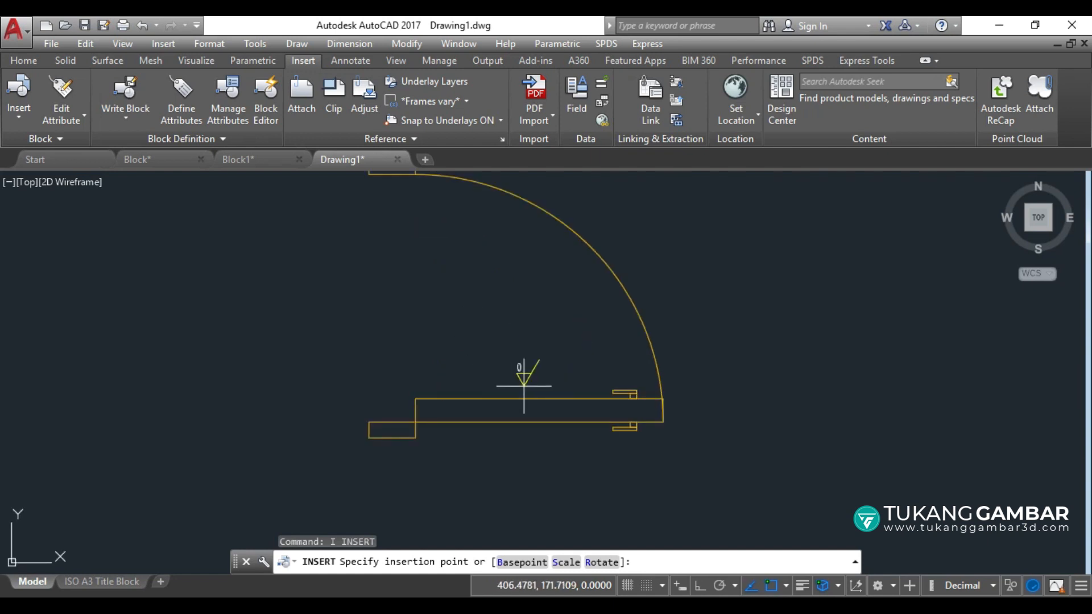
pyautogui.click(522, 396)
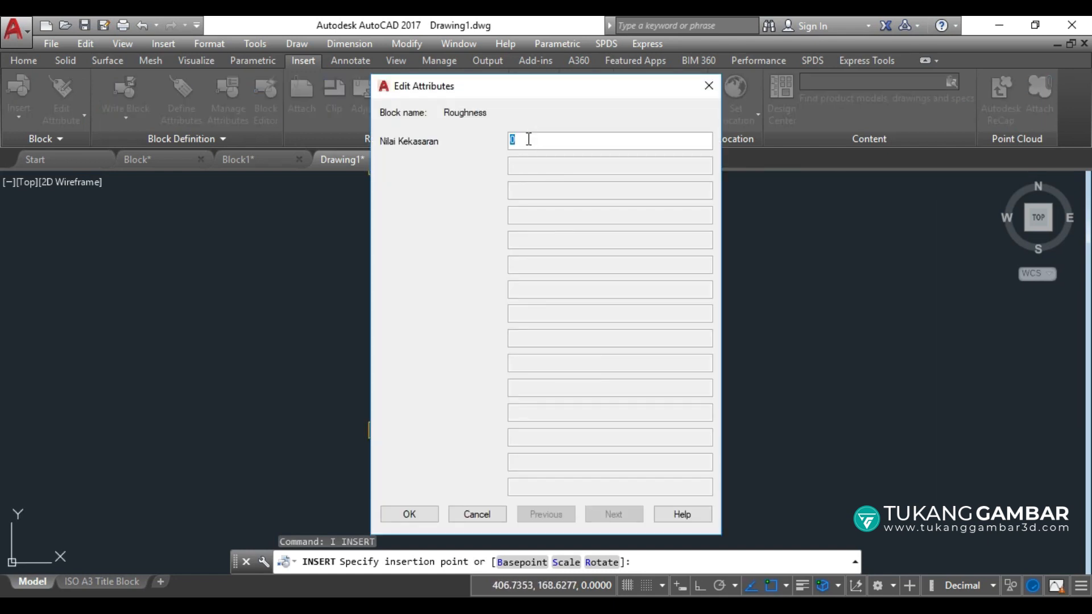
pyautogui.write('N')
pyautogui.click(422, 514)
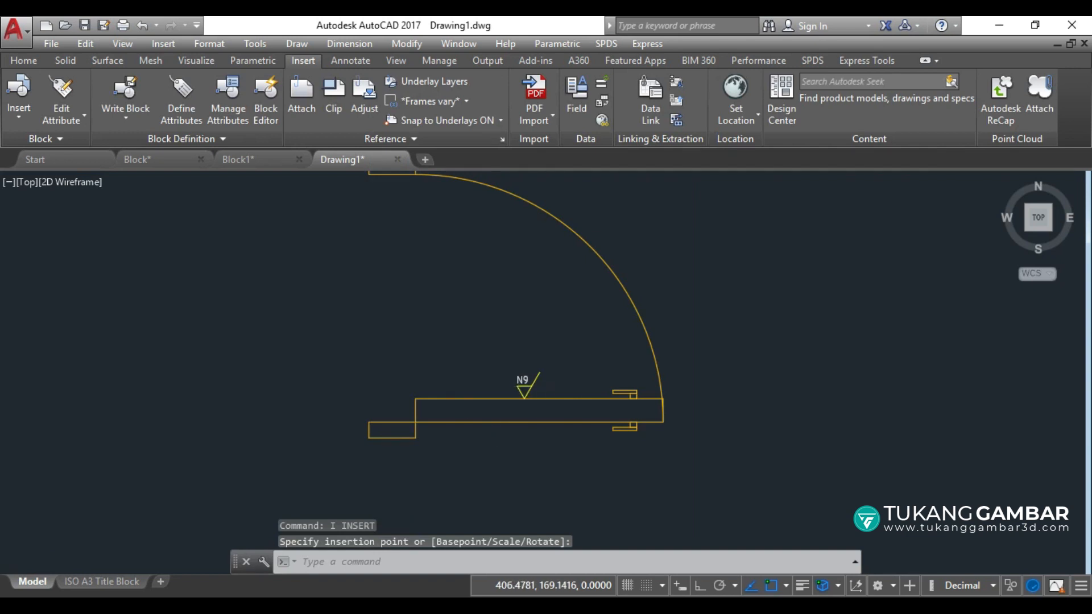
pyautogui.scroll(2, 528, 394)
pyautogui.scroll(-3, 507, 348)
pyautogui.moveTo(450, 300); pyautogui.dragTo(495, 330, button='middle')
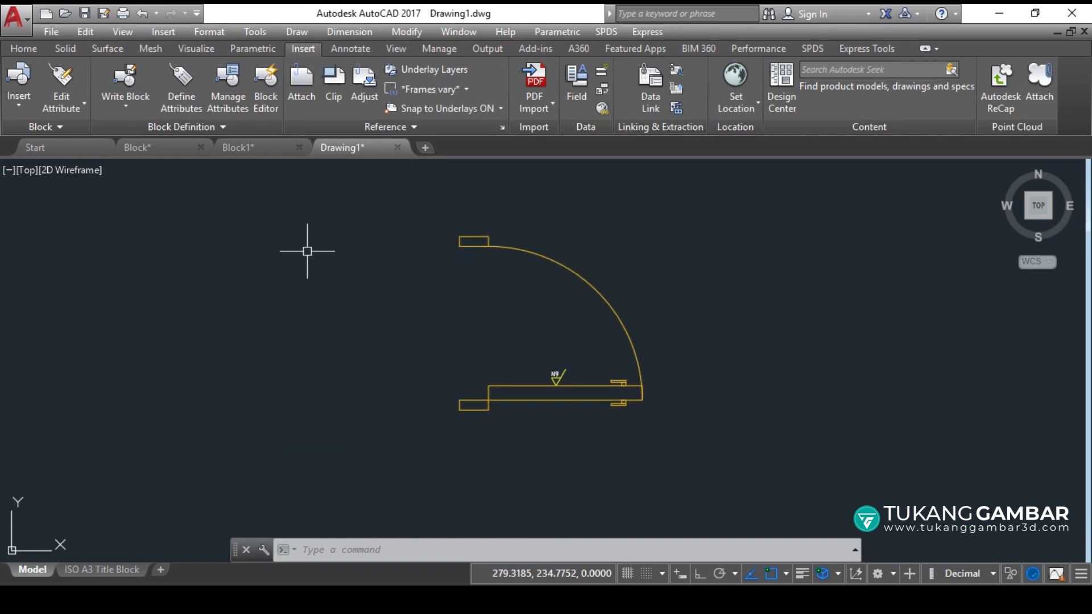
# - Switch back to the Block1 drawing
pyautogui.click(250, 148)
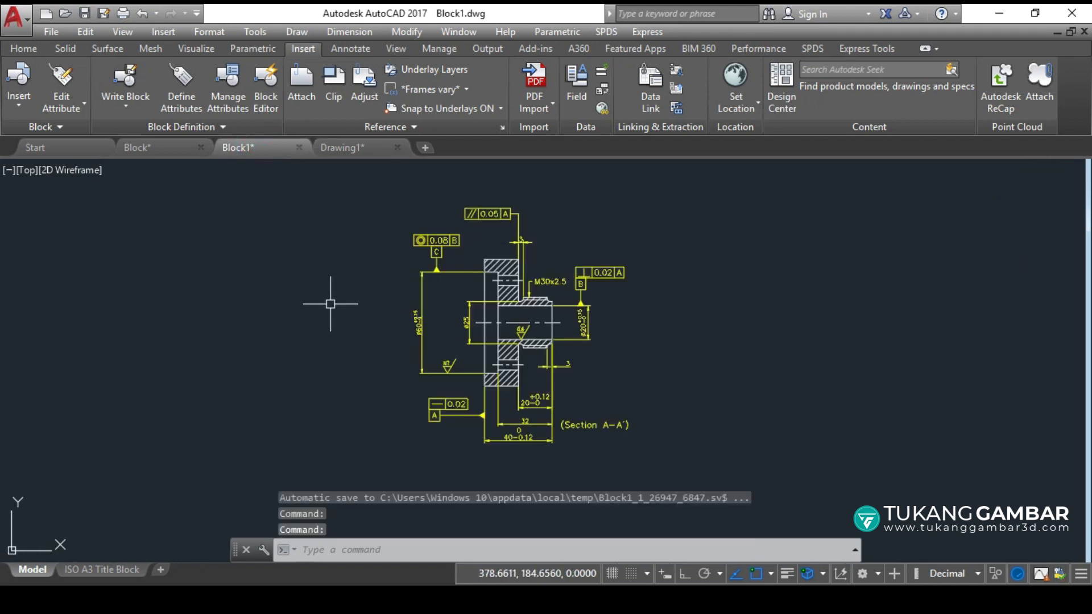